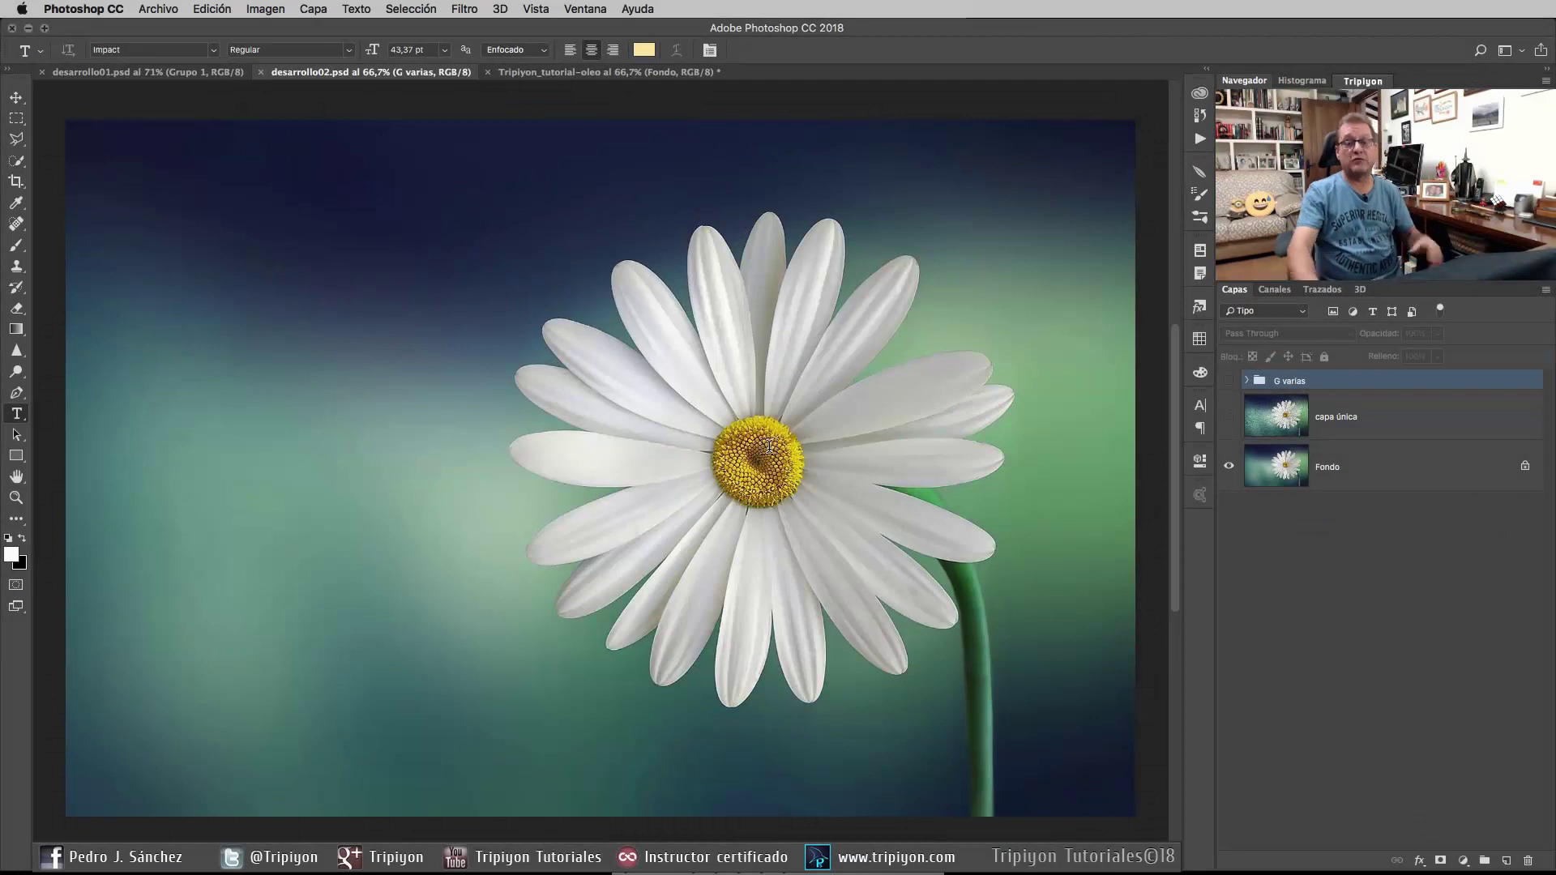
Make Fondo active, then turn on the capa única layer to show its oil-paint texture
key(alt+comma)
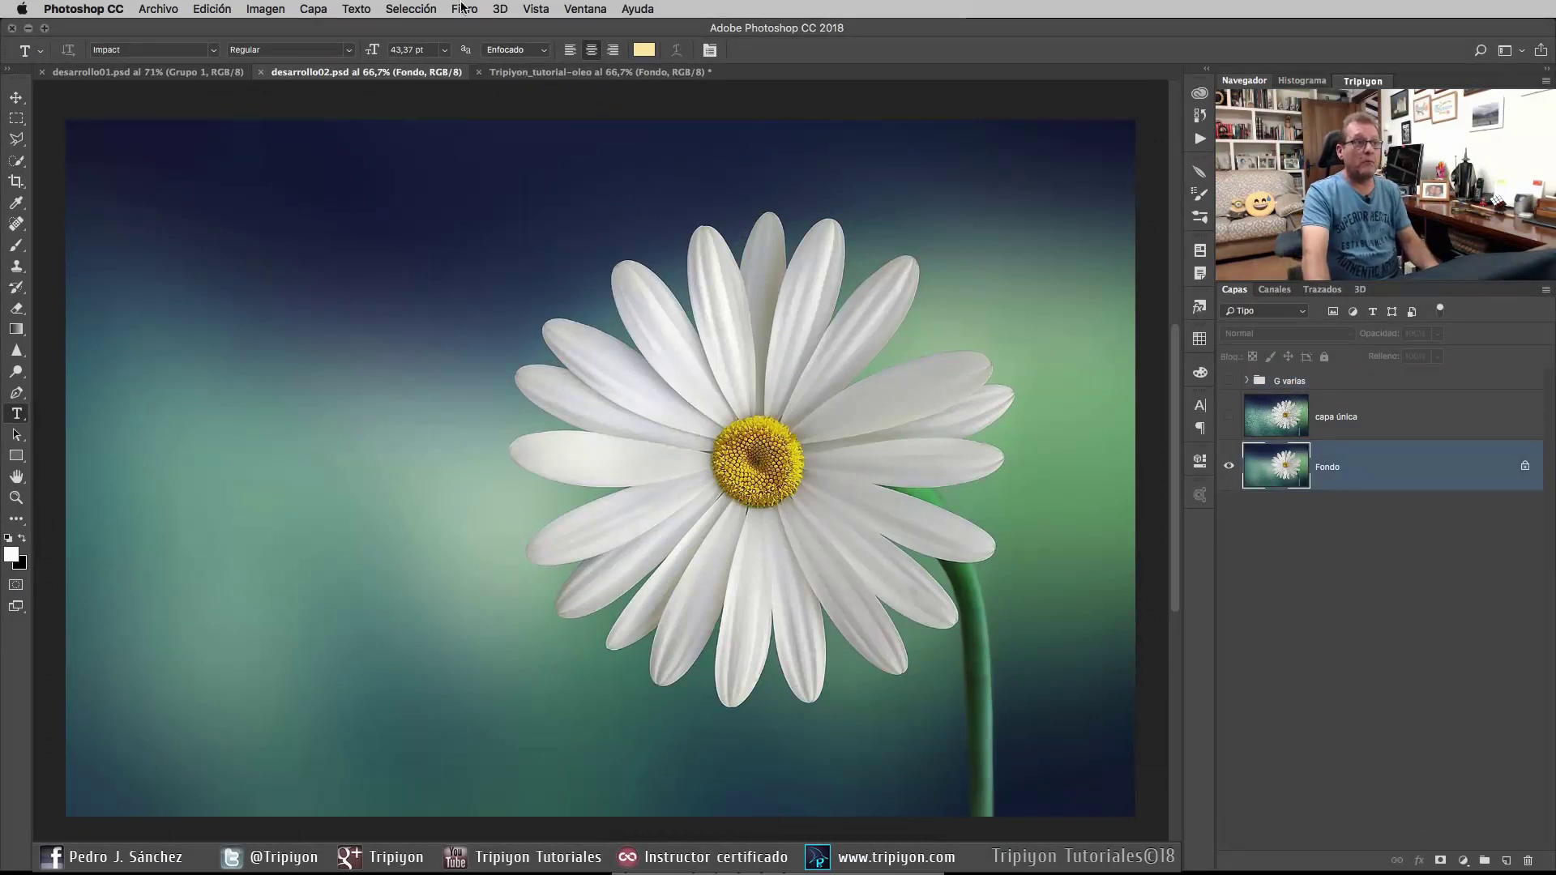
click(464, 9)
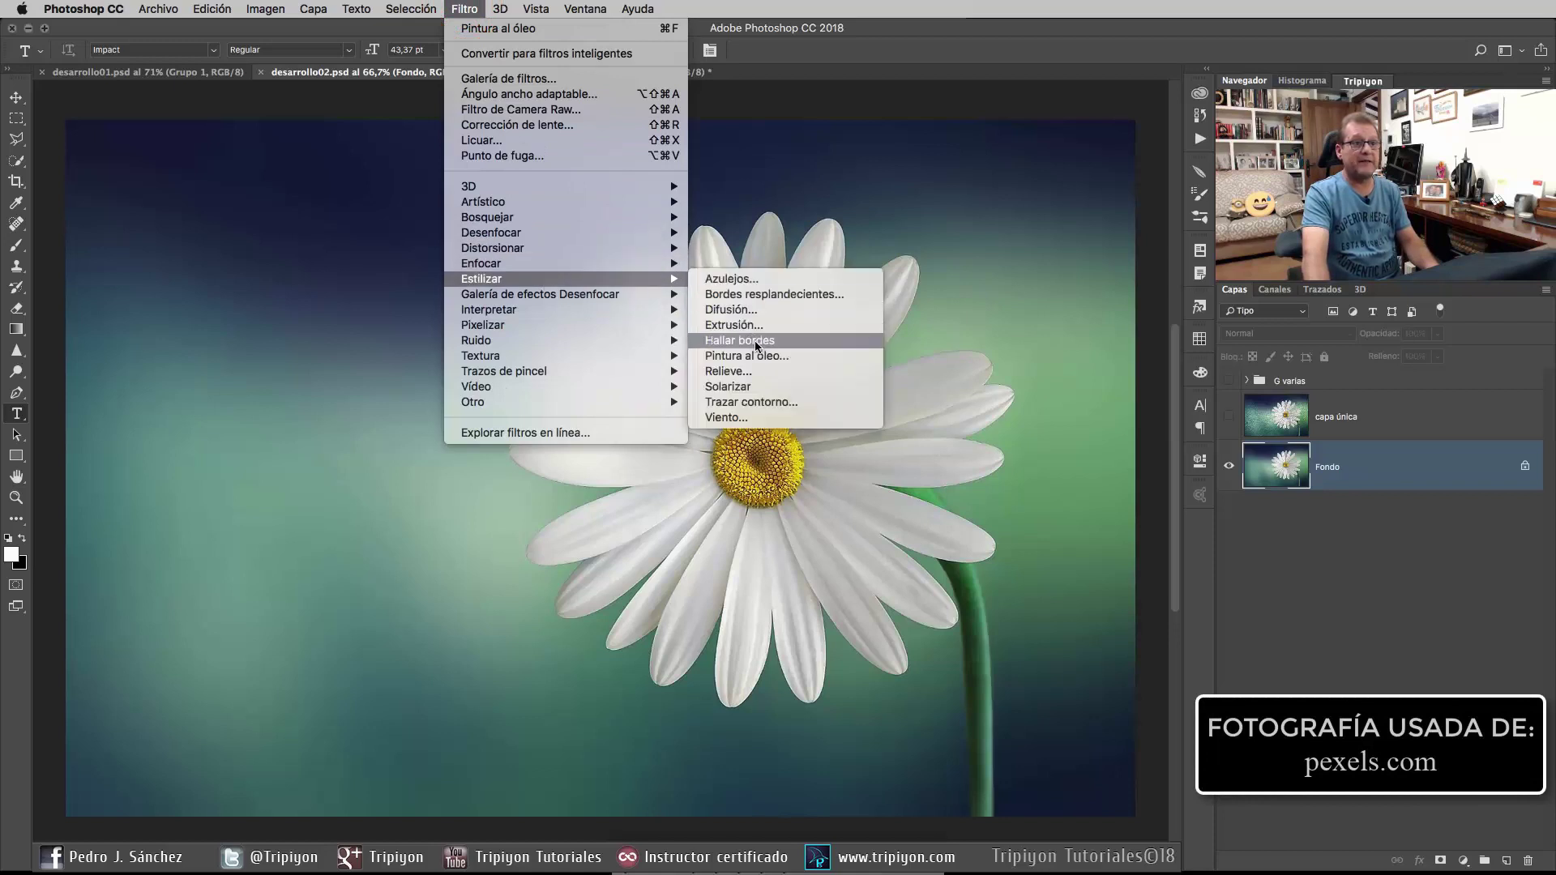
click(478, 11)
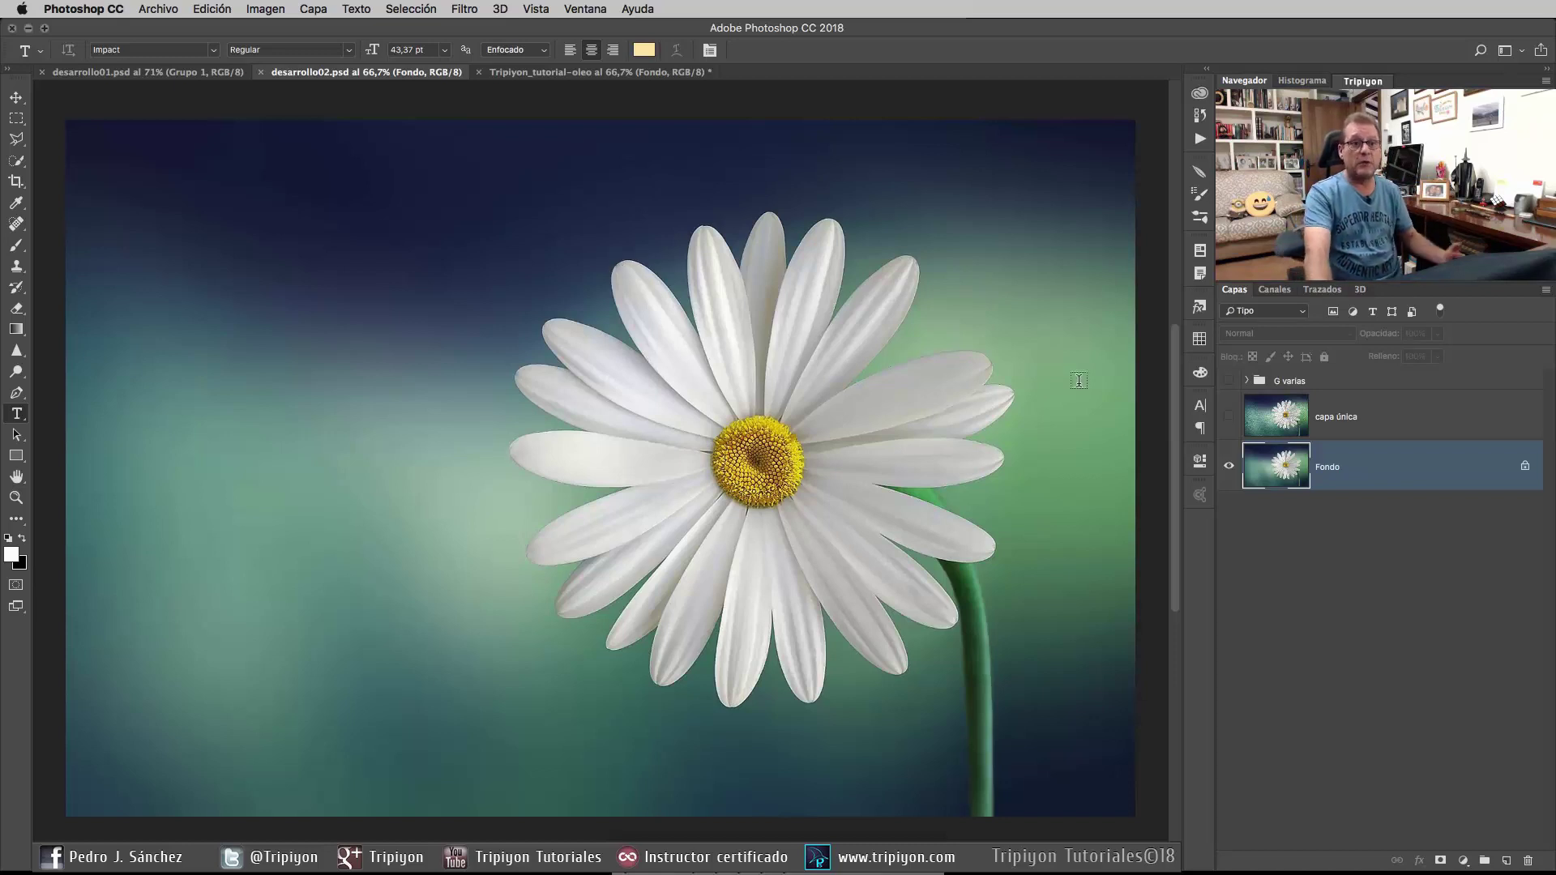
click(1230, 417)
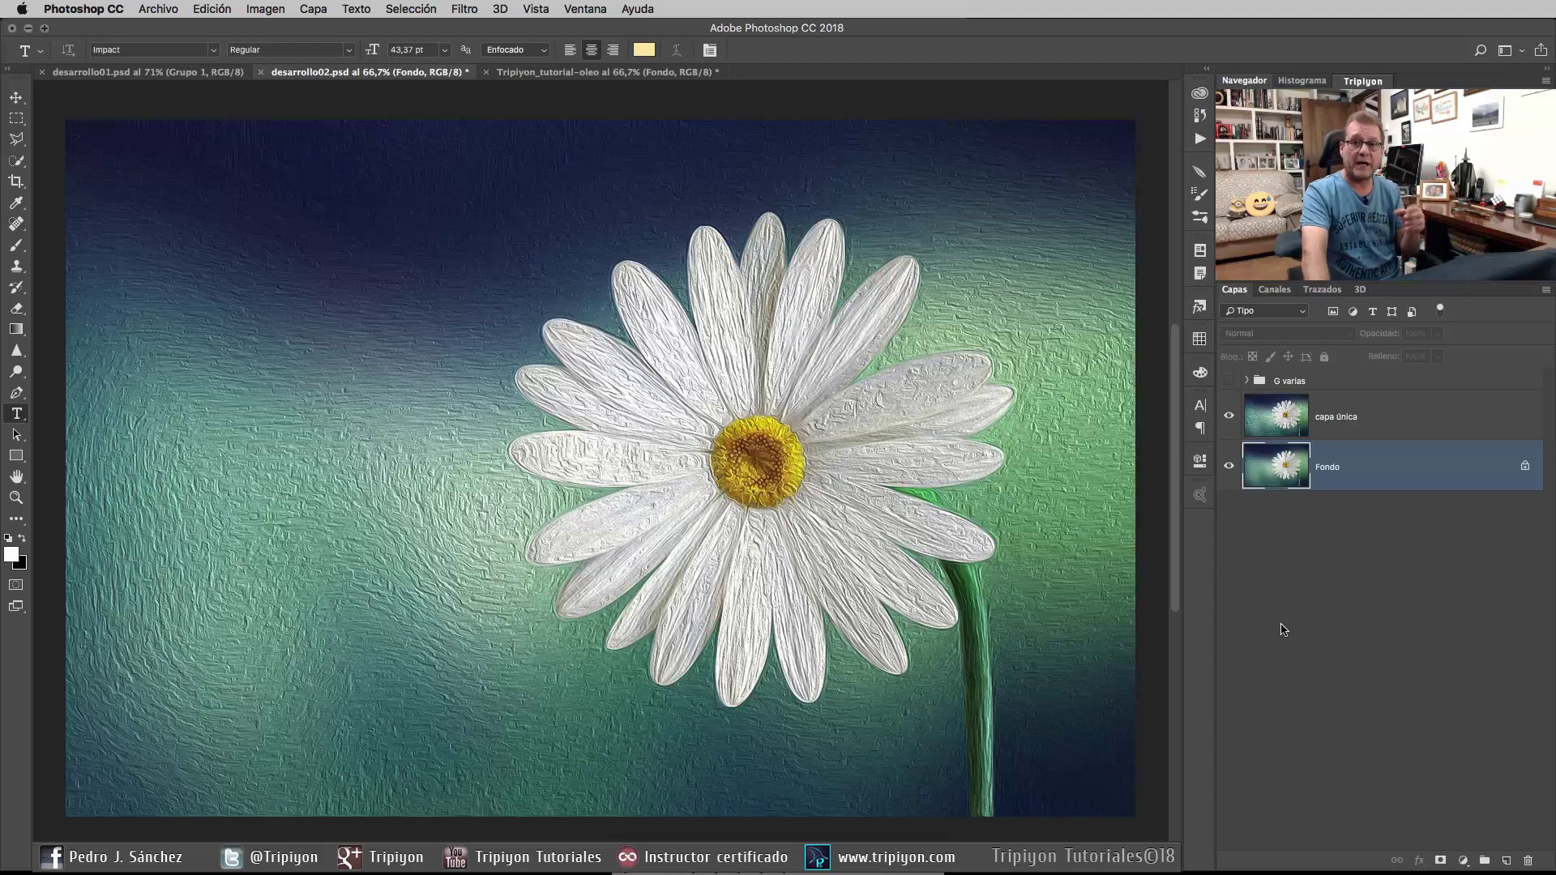
Show the G varias oil-paint group, then switch to the desarrollo01 portrait document
click(1229, 381)
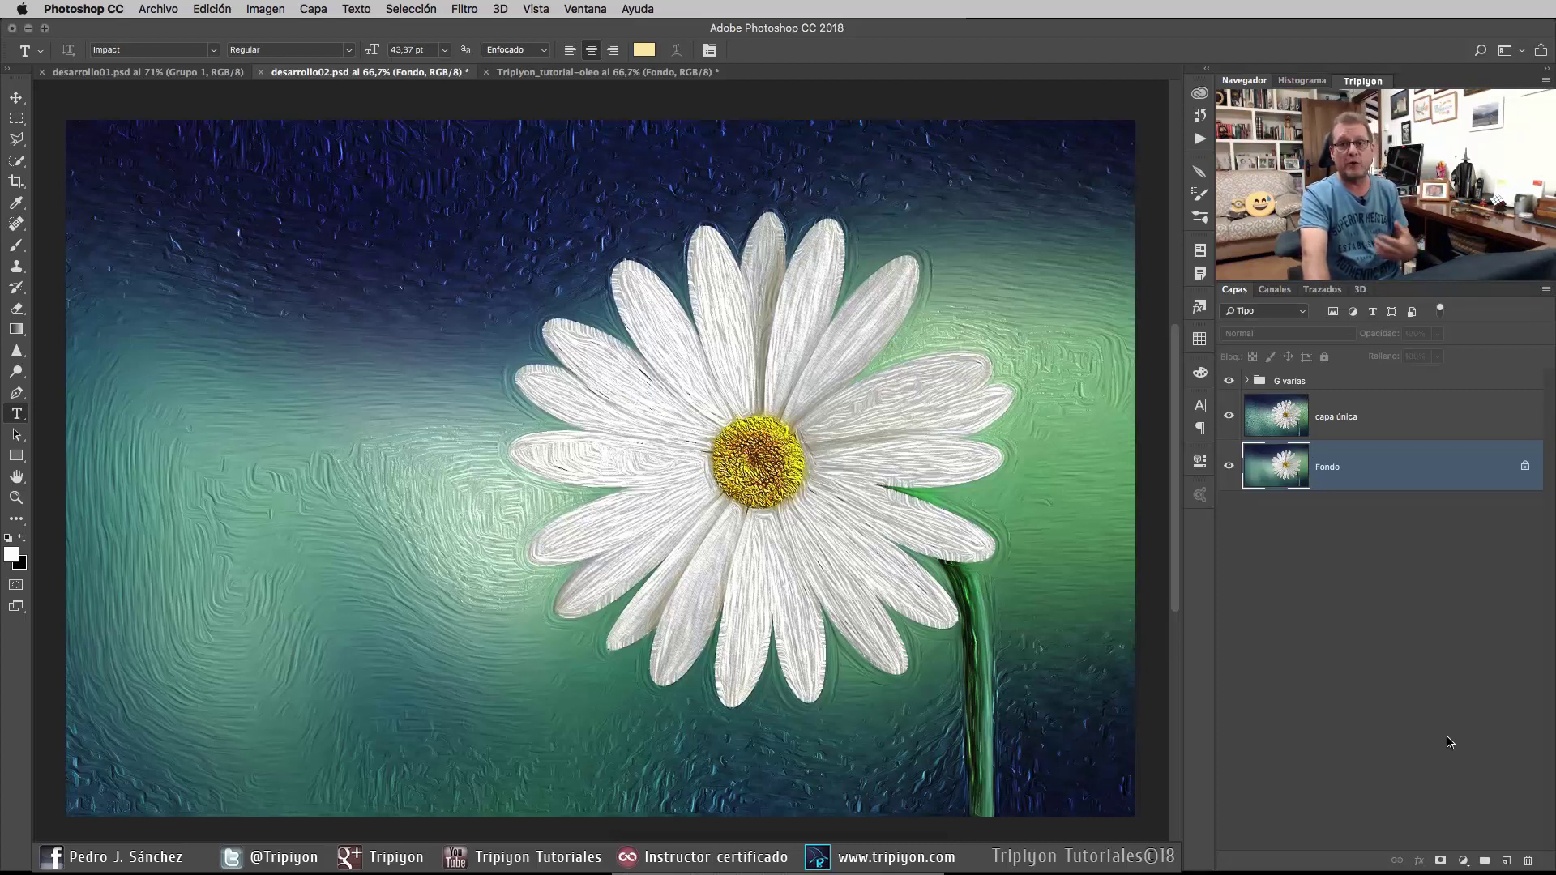
click(183, 73)
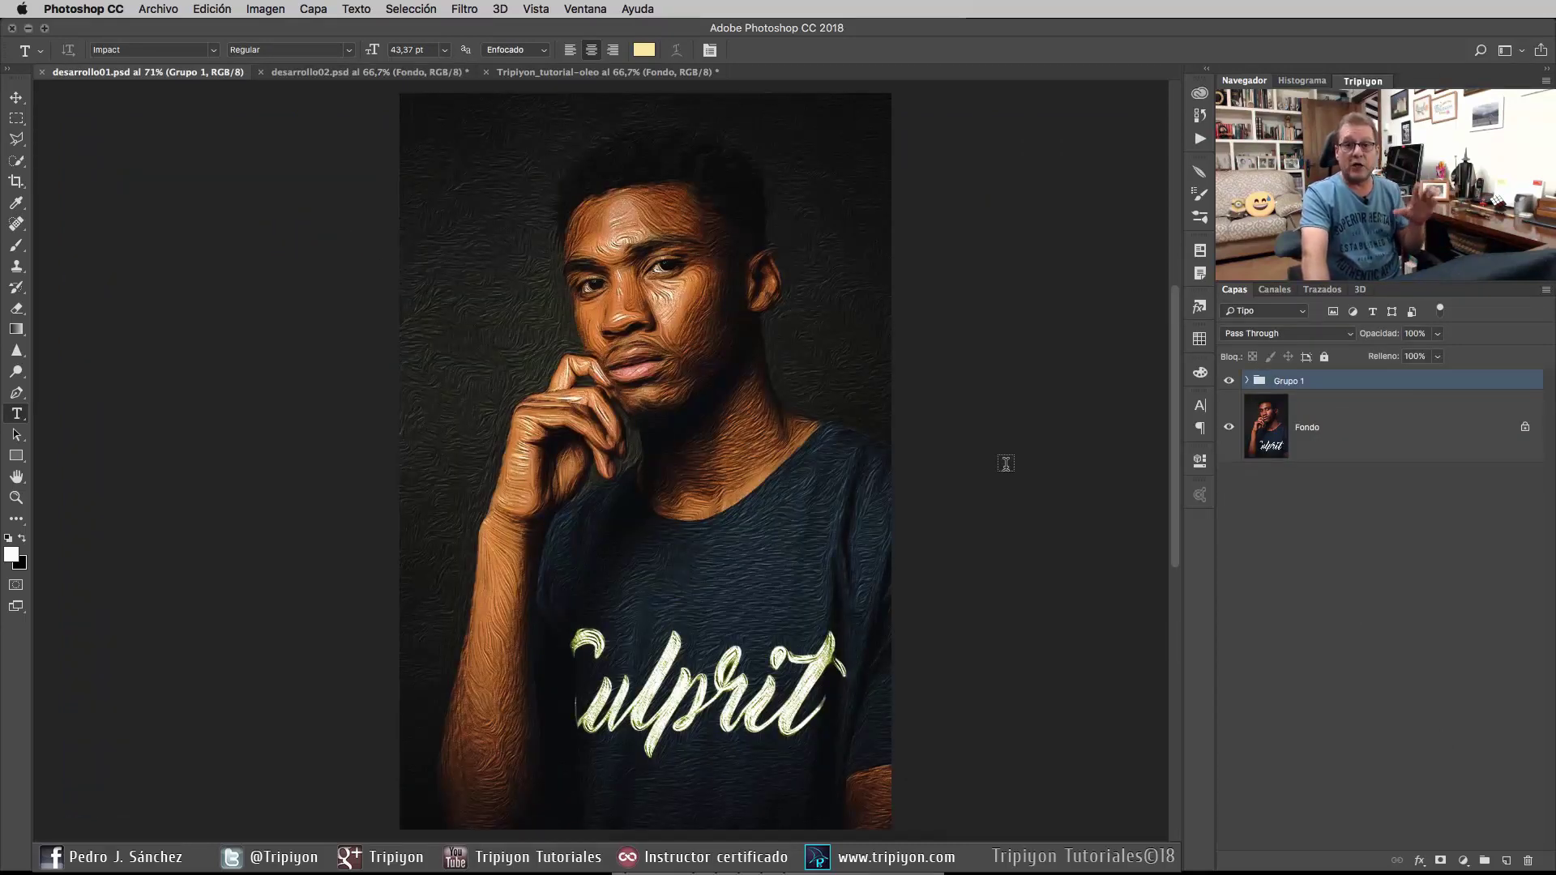
Toggle Grupo 1 off and on to compare, then switch to the Tripiyon_tutorial-oleo document
click(1229, 381)
click(1229, 380)
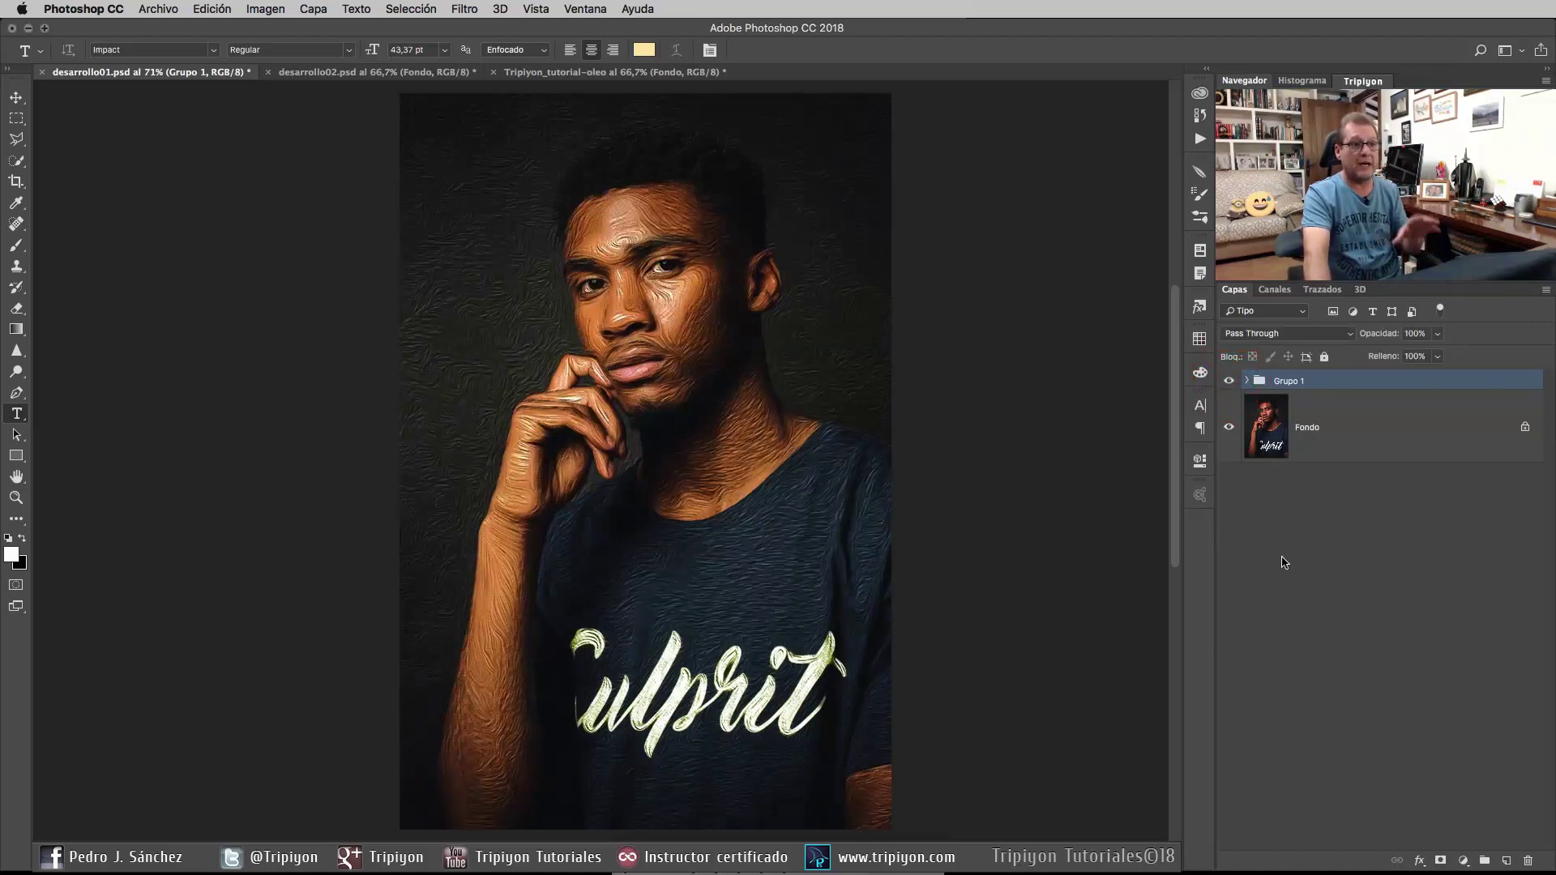
click(640, 71)
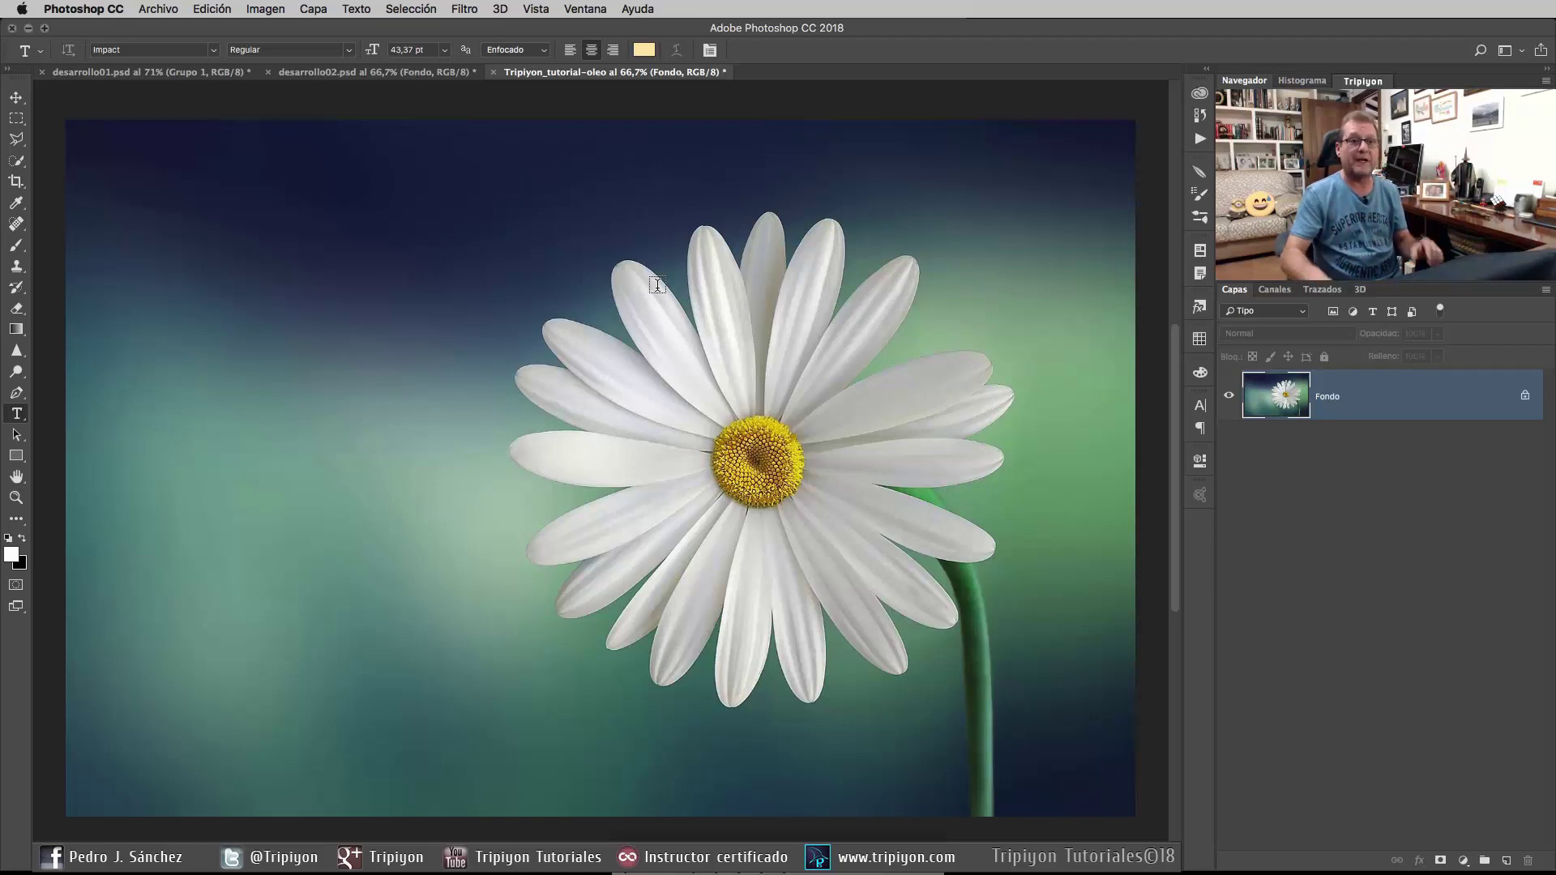
Select the daisy's shadows with Gama de colores set to Sombras, range 73
click(423, 11)
click(429, 163)
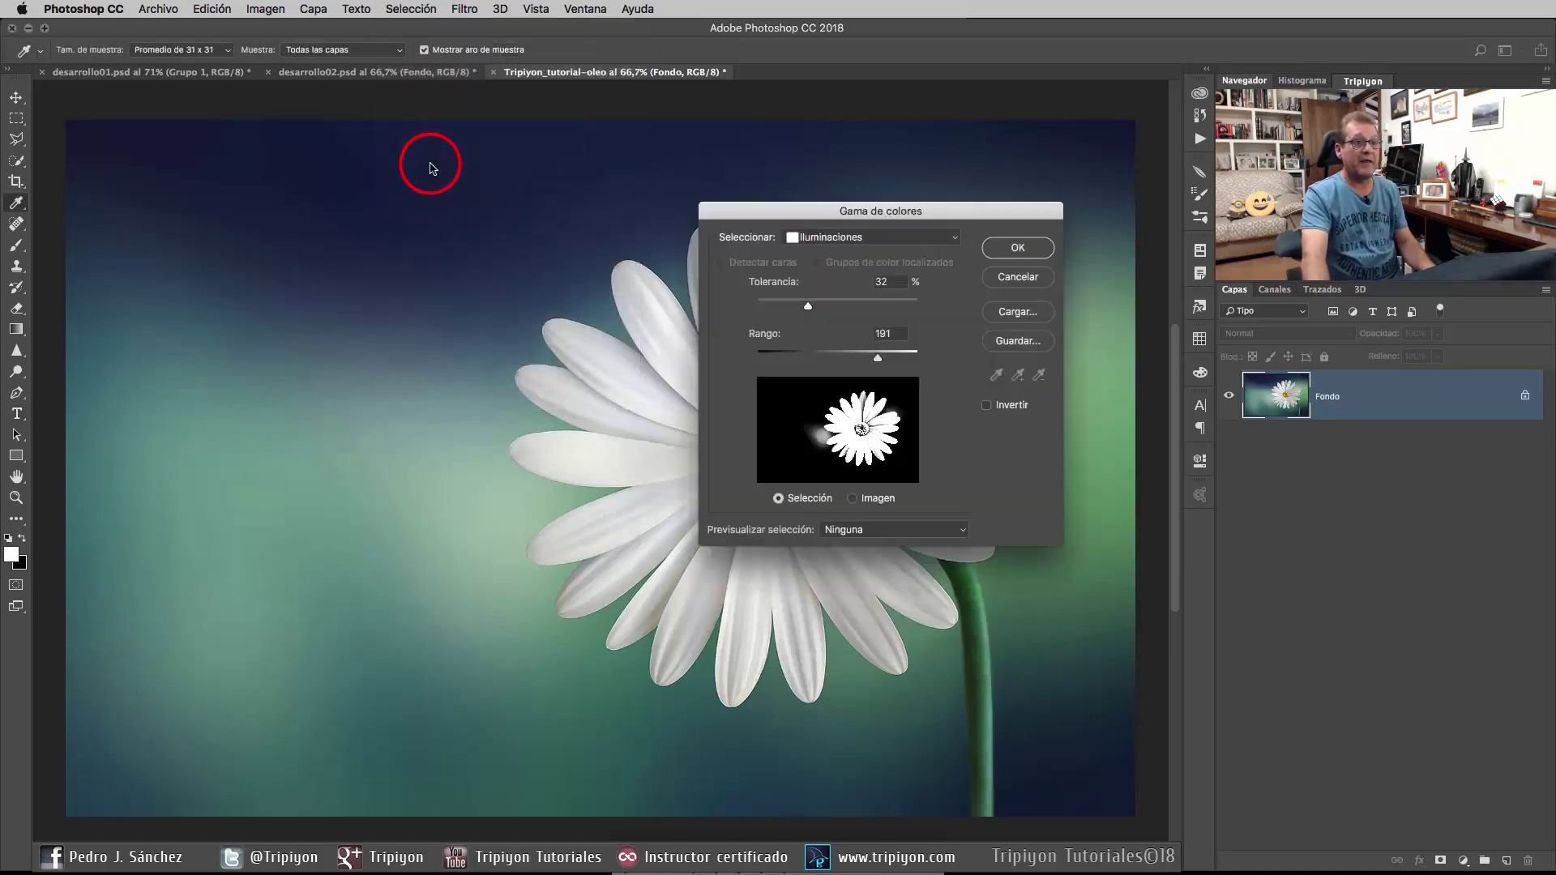
click(844, 237)
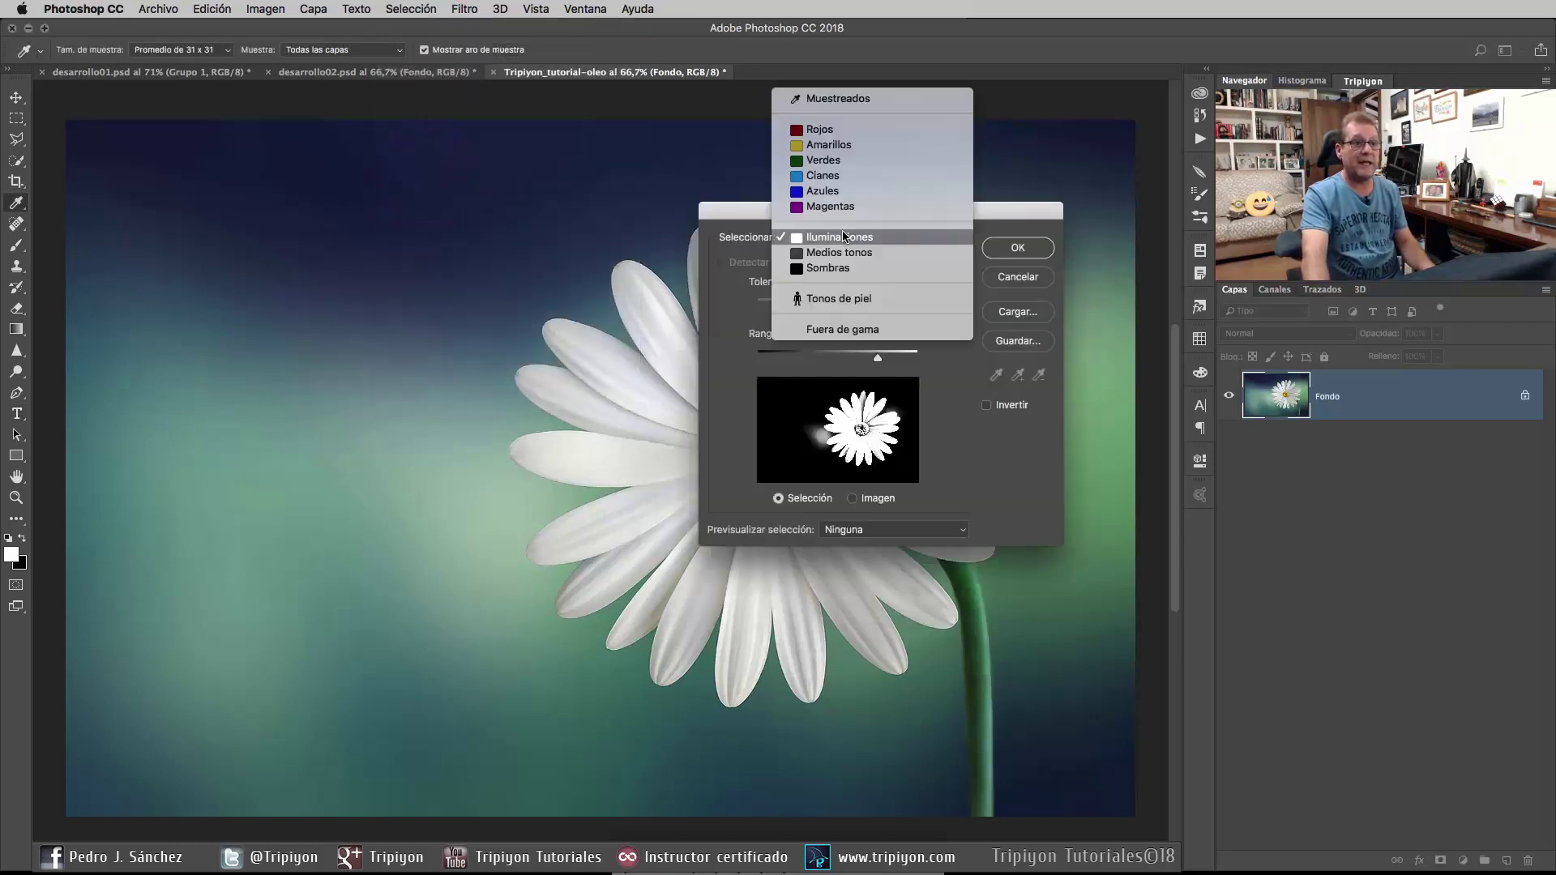
click(872, 267)
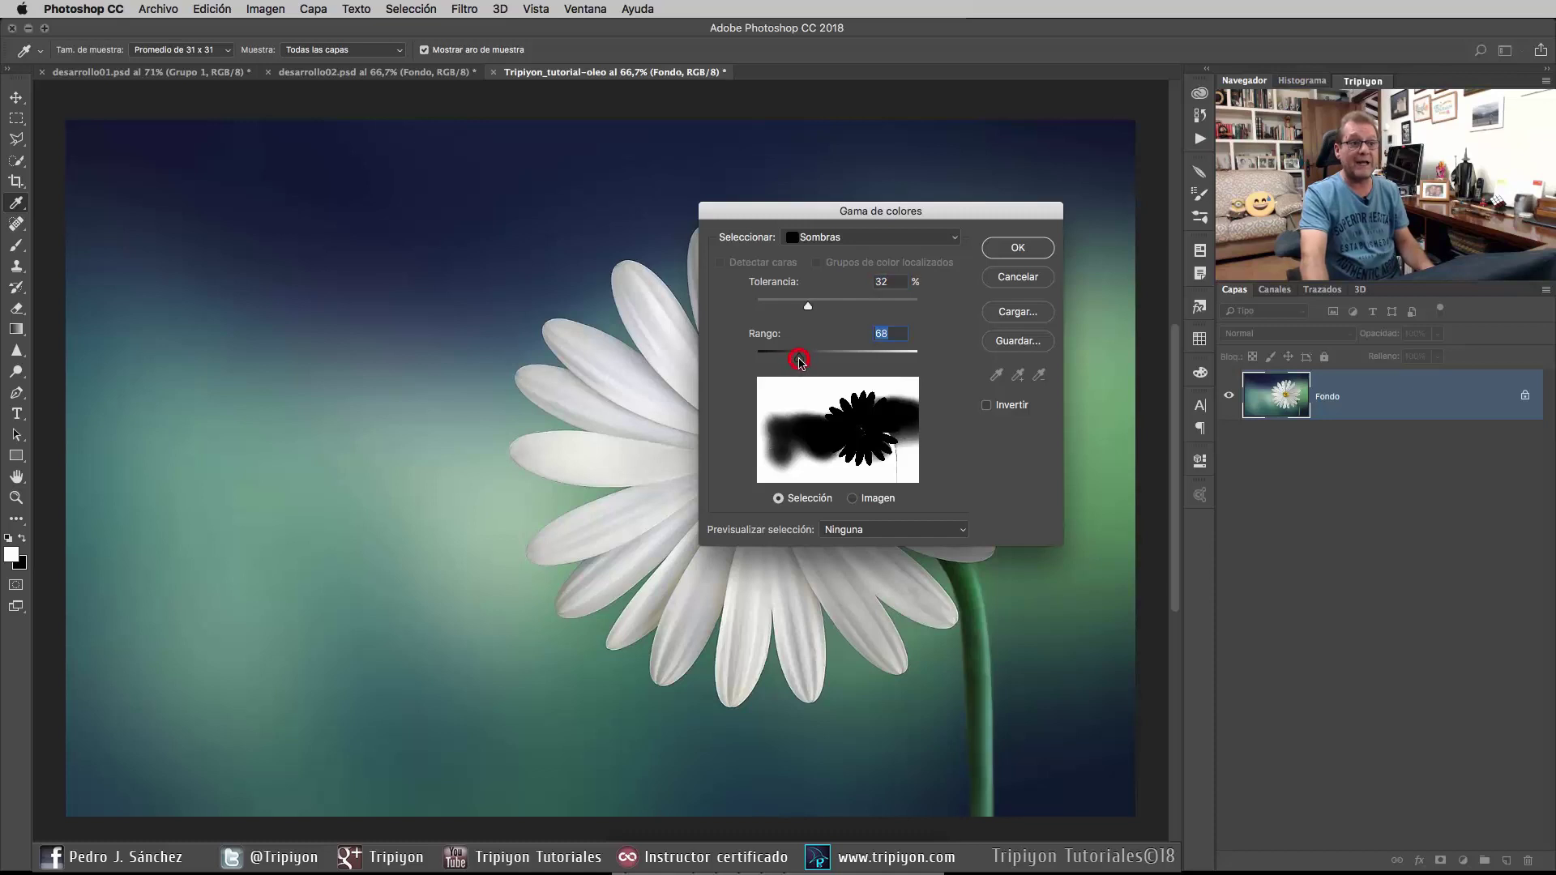
drag(799, 359, 809, 360)
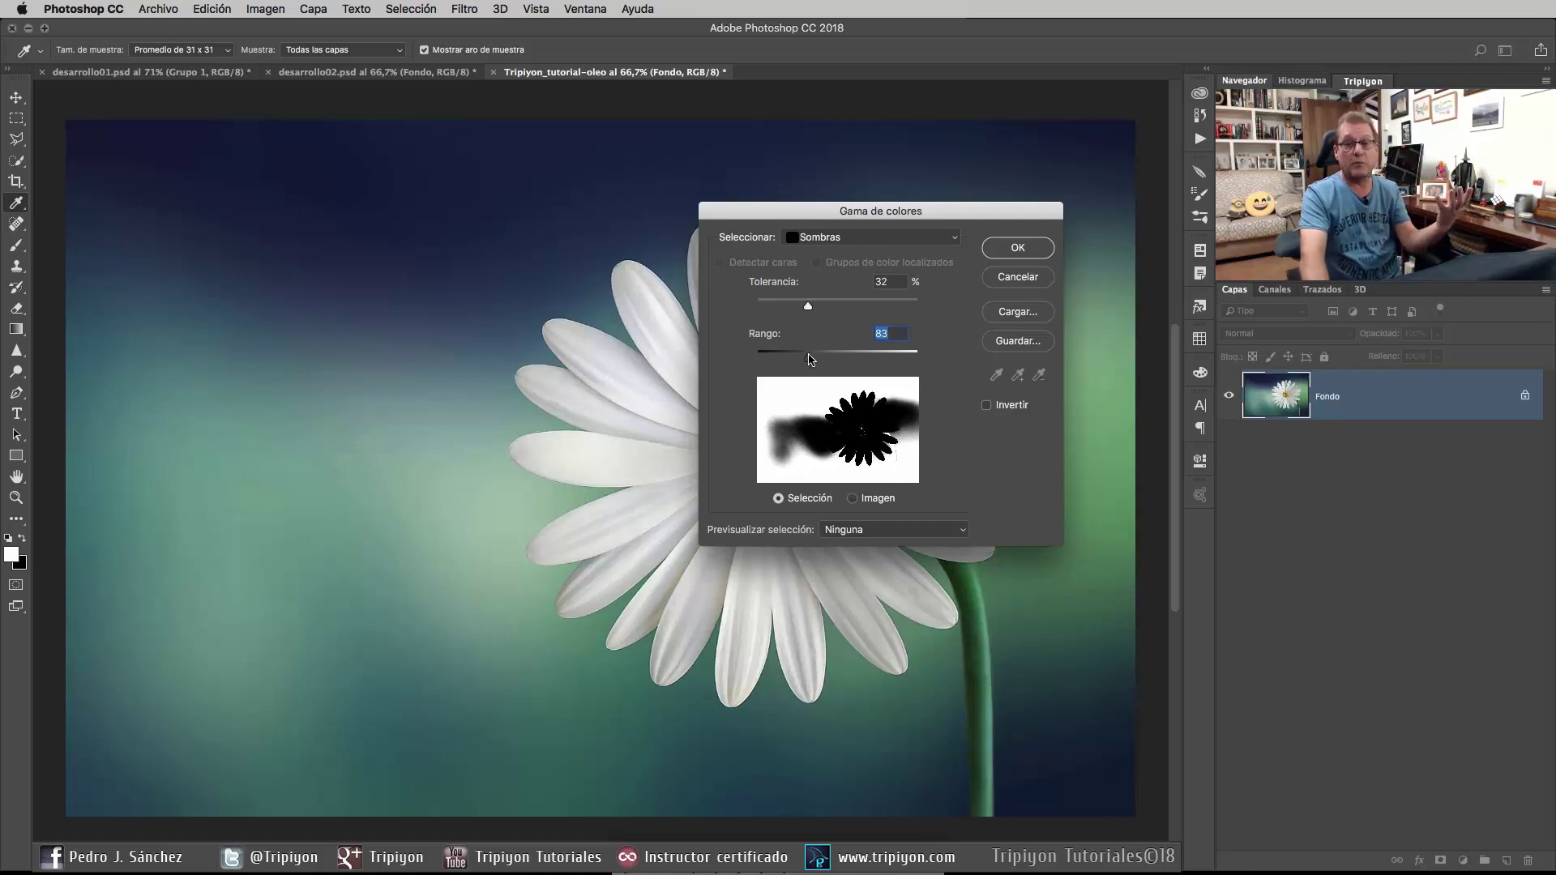
drag(810, 361, 802, 359)
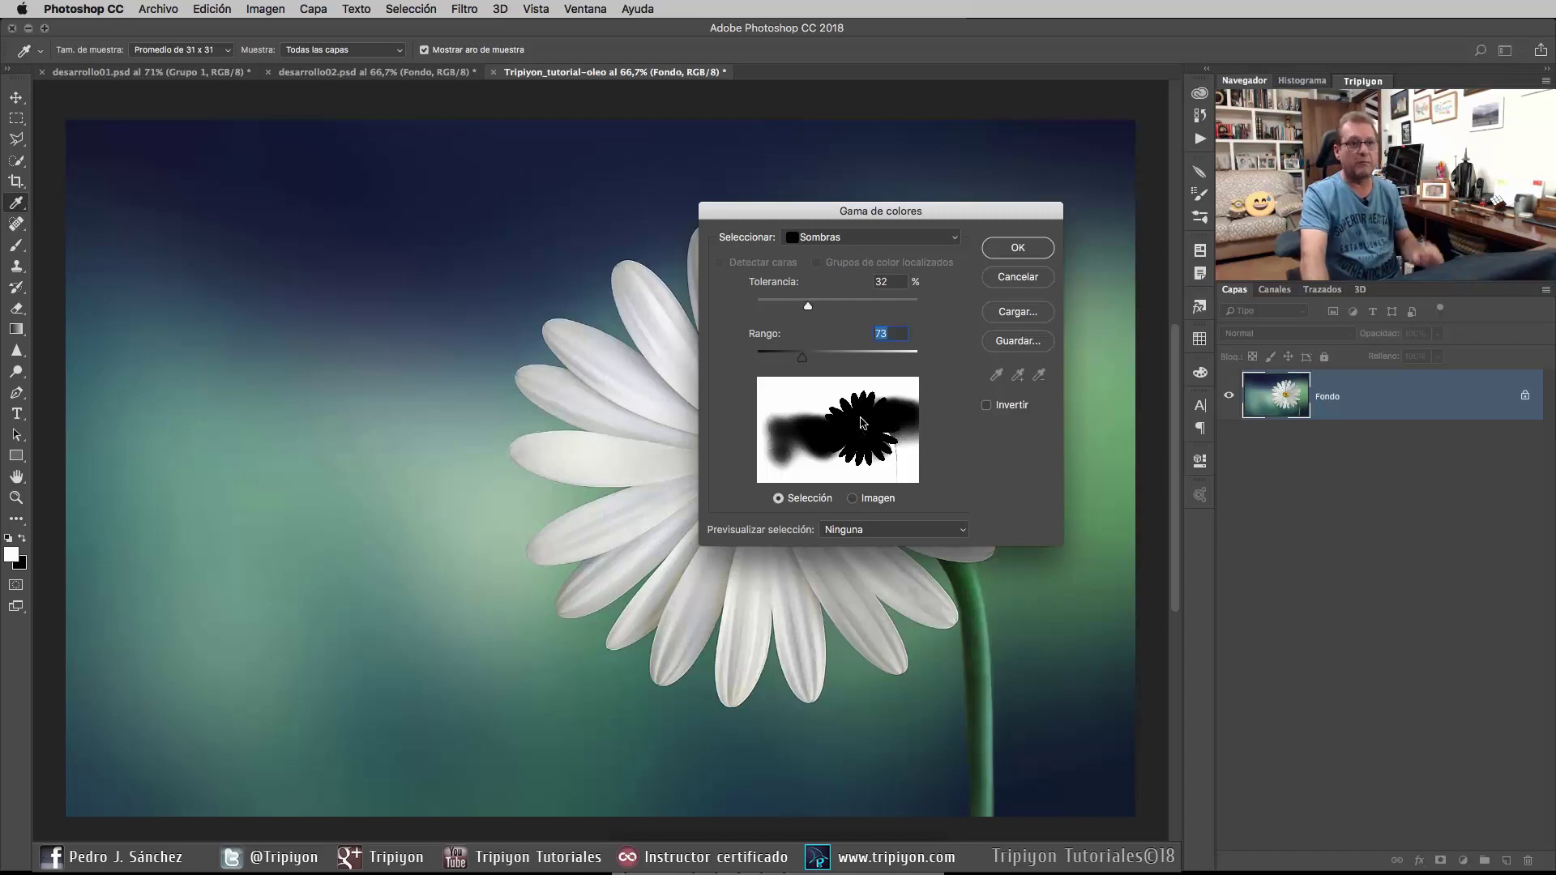
click(1003, 249)
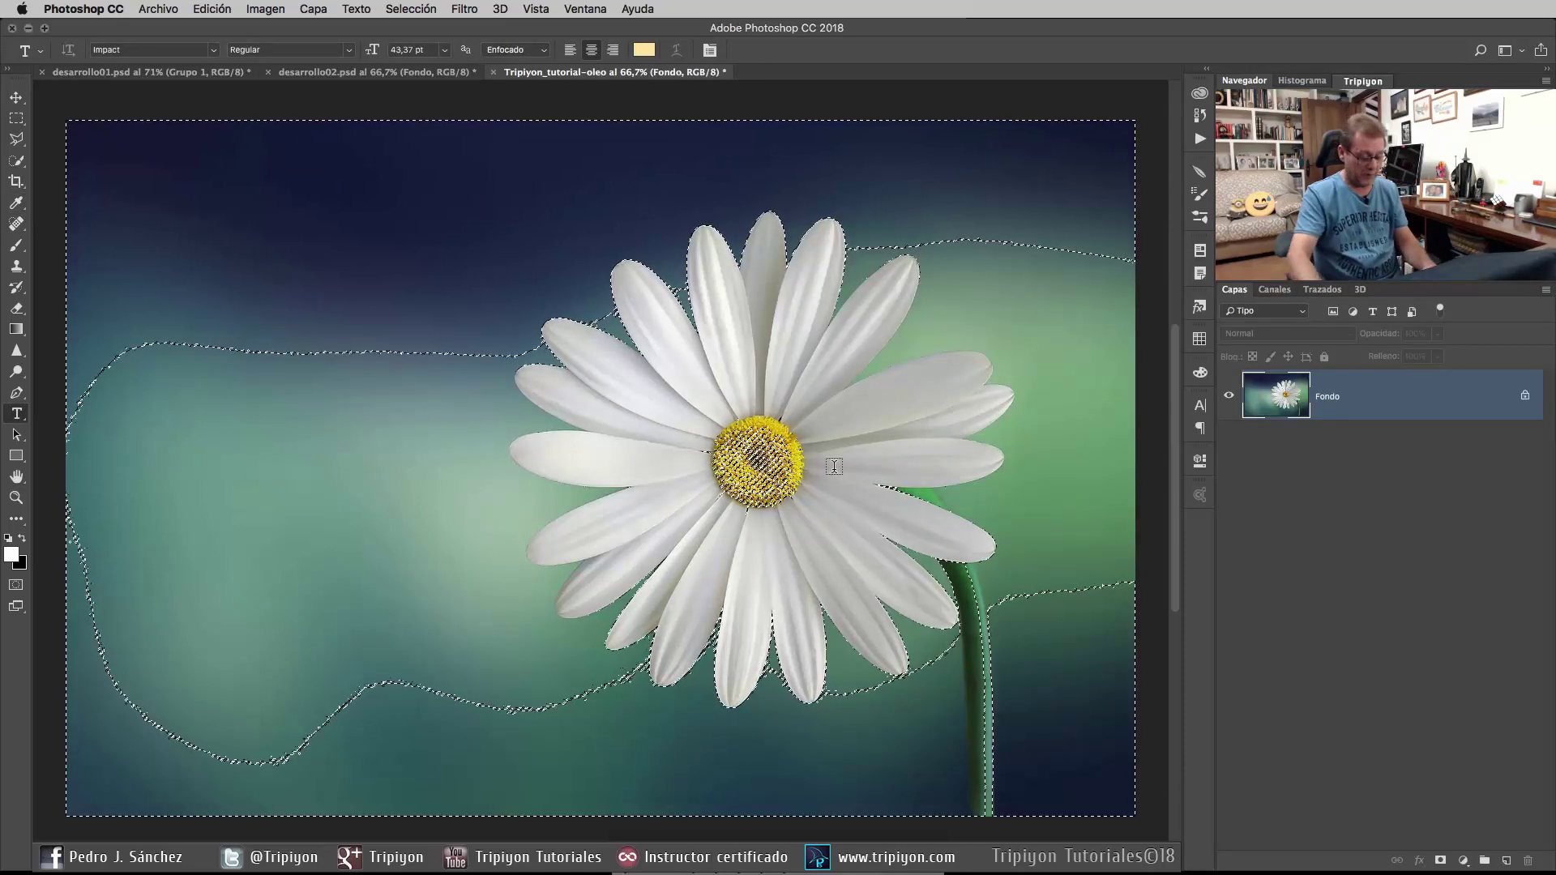
Copy the shadows to a new layer named sombras and reselect Fondo
key(ctrl+j)
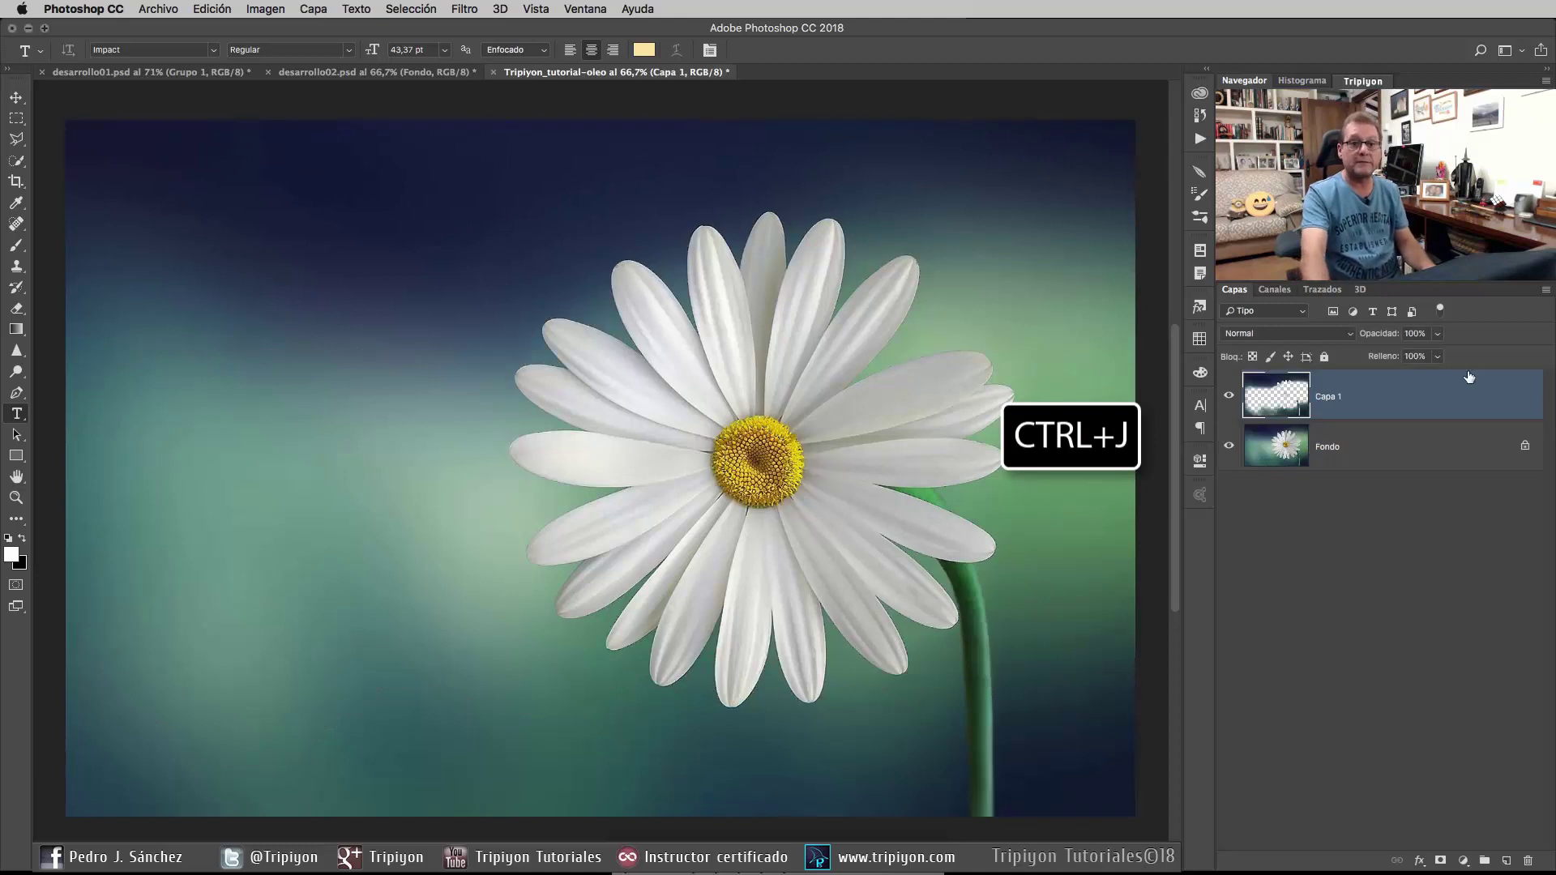
double_click(1329, 405)
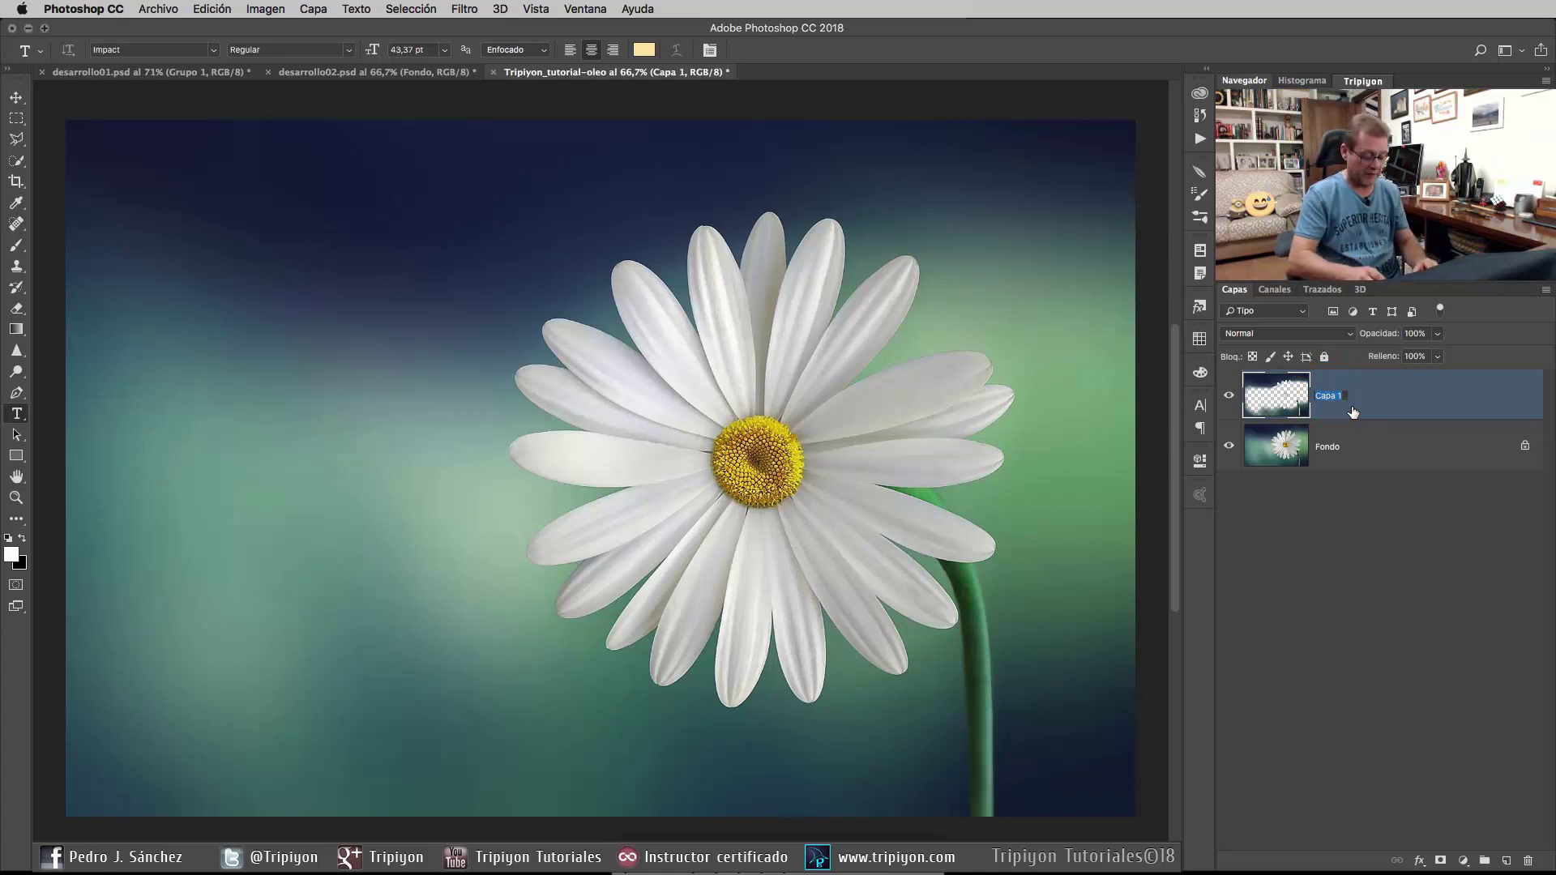
text(sombras)
key(Return)
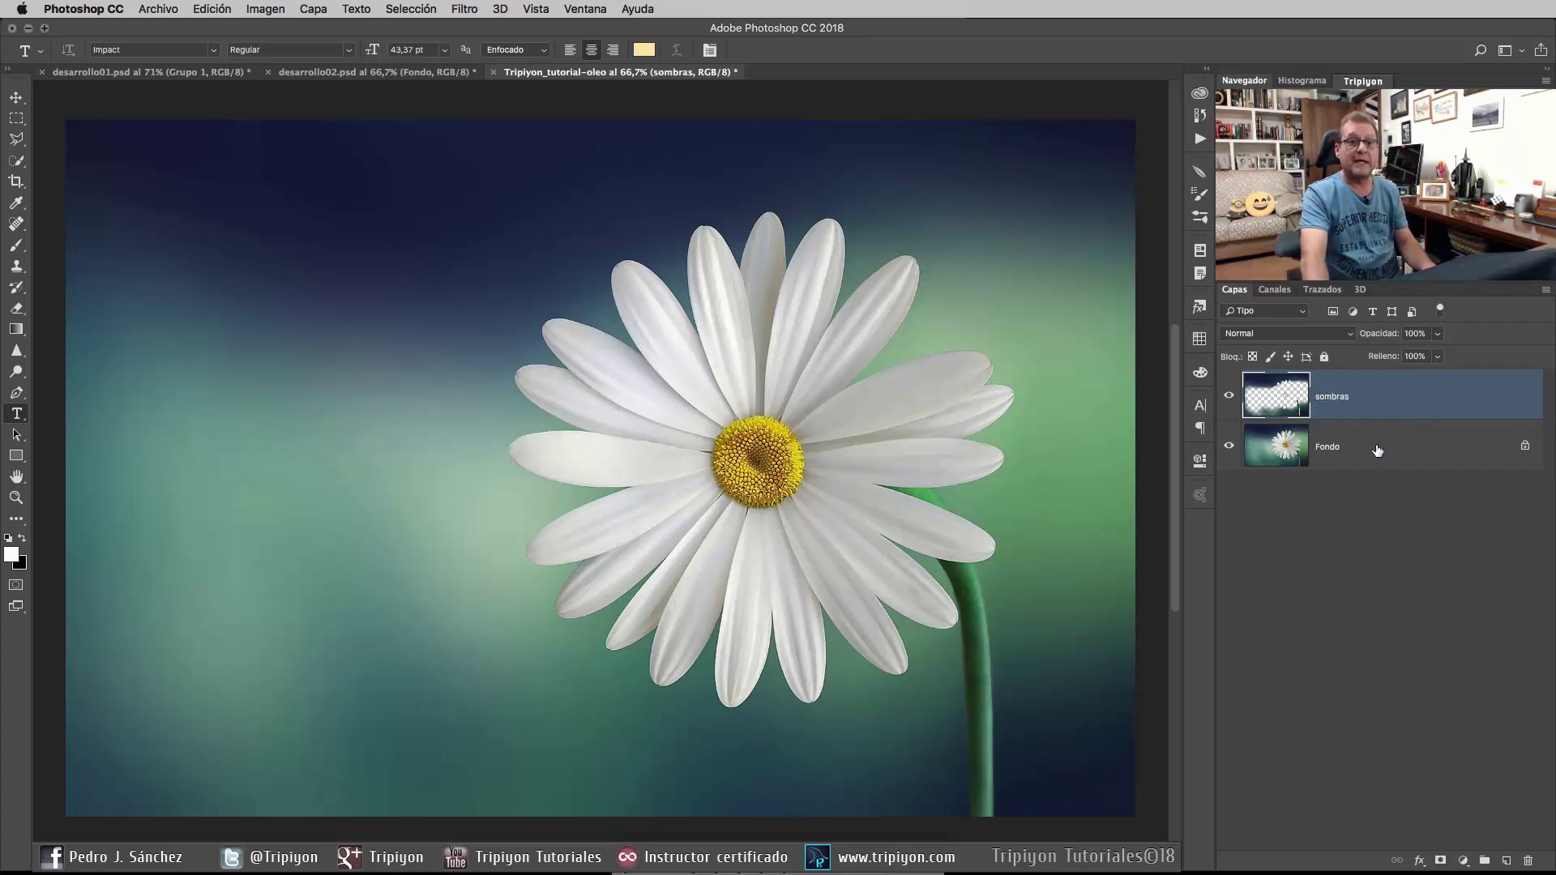
click(1377, 450)
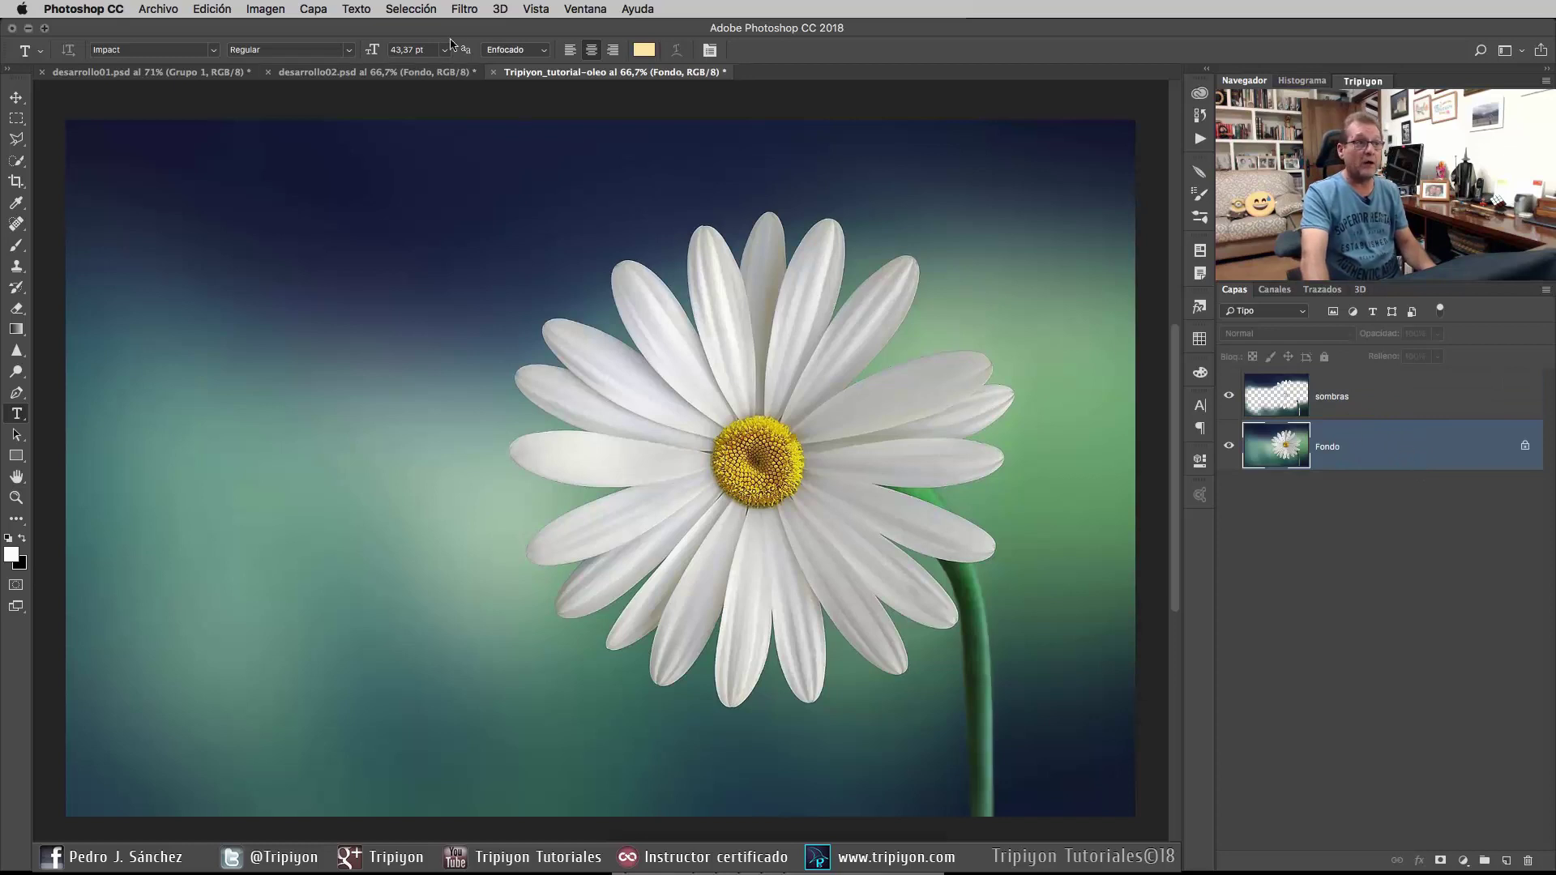
Select midtones via Gama de colores at range 70, copy them to medios tonos, reselect Fondo
click(427, 9)
click(458, 170)
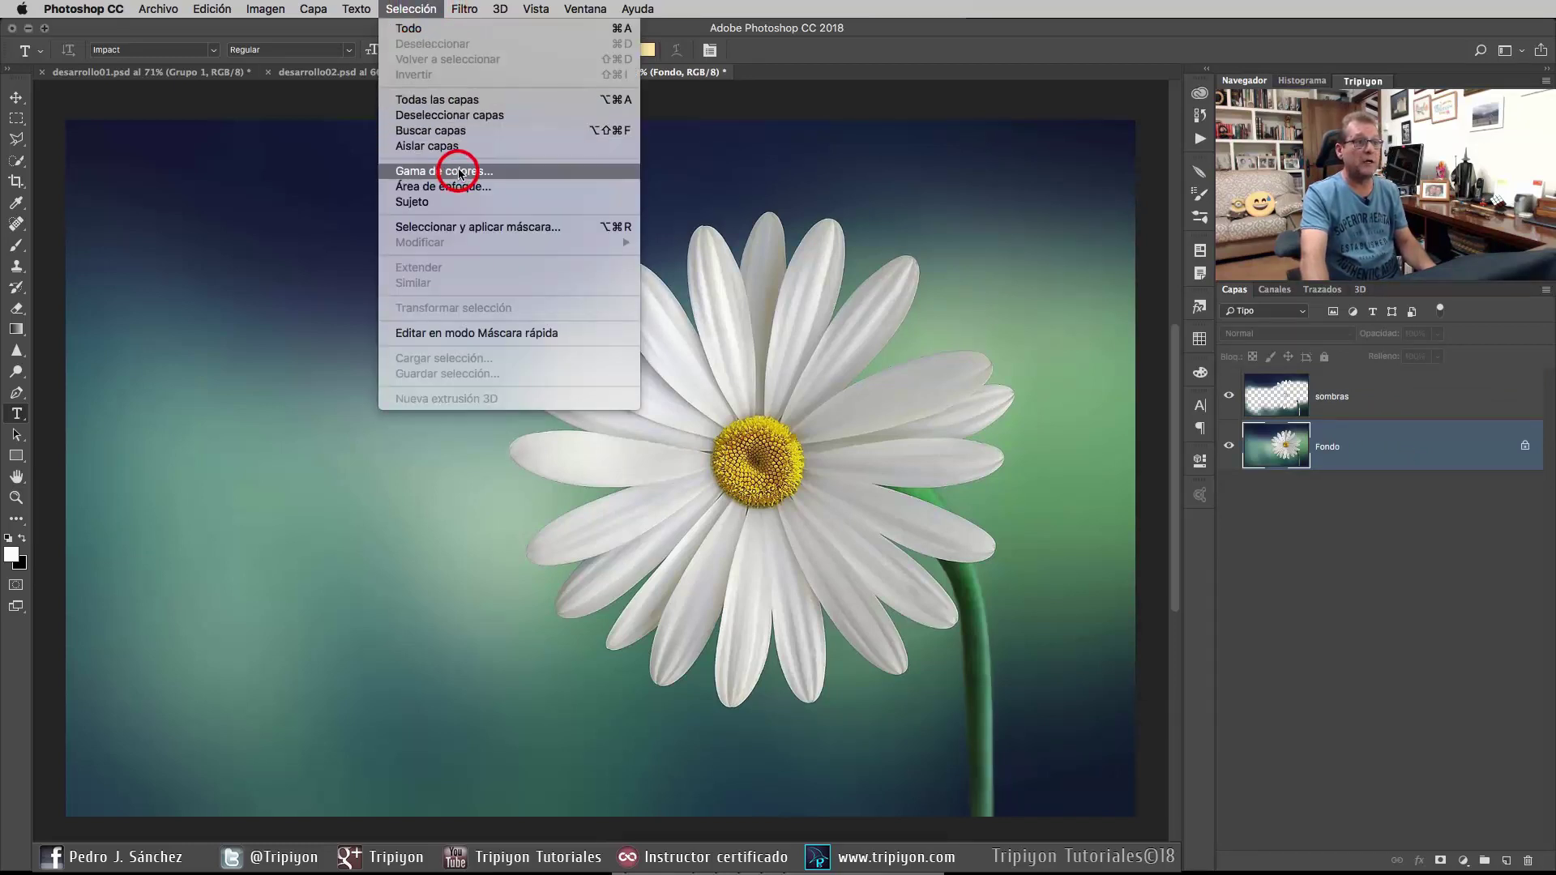
click(855, 236)
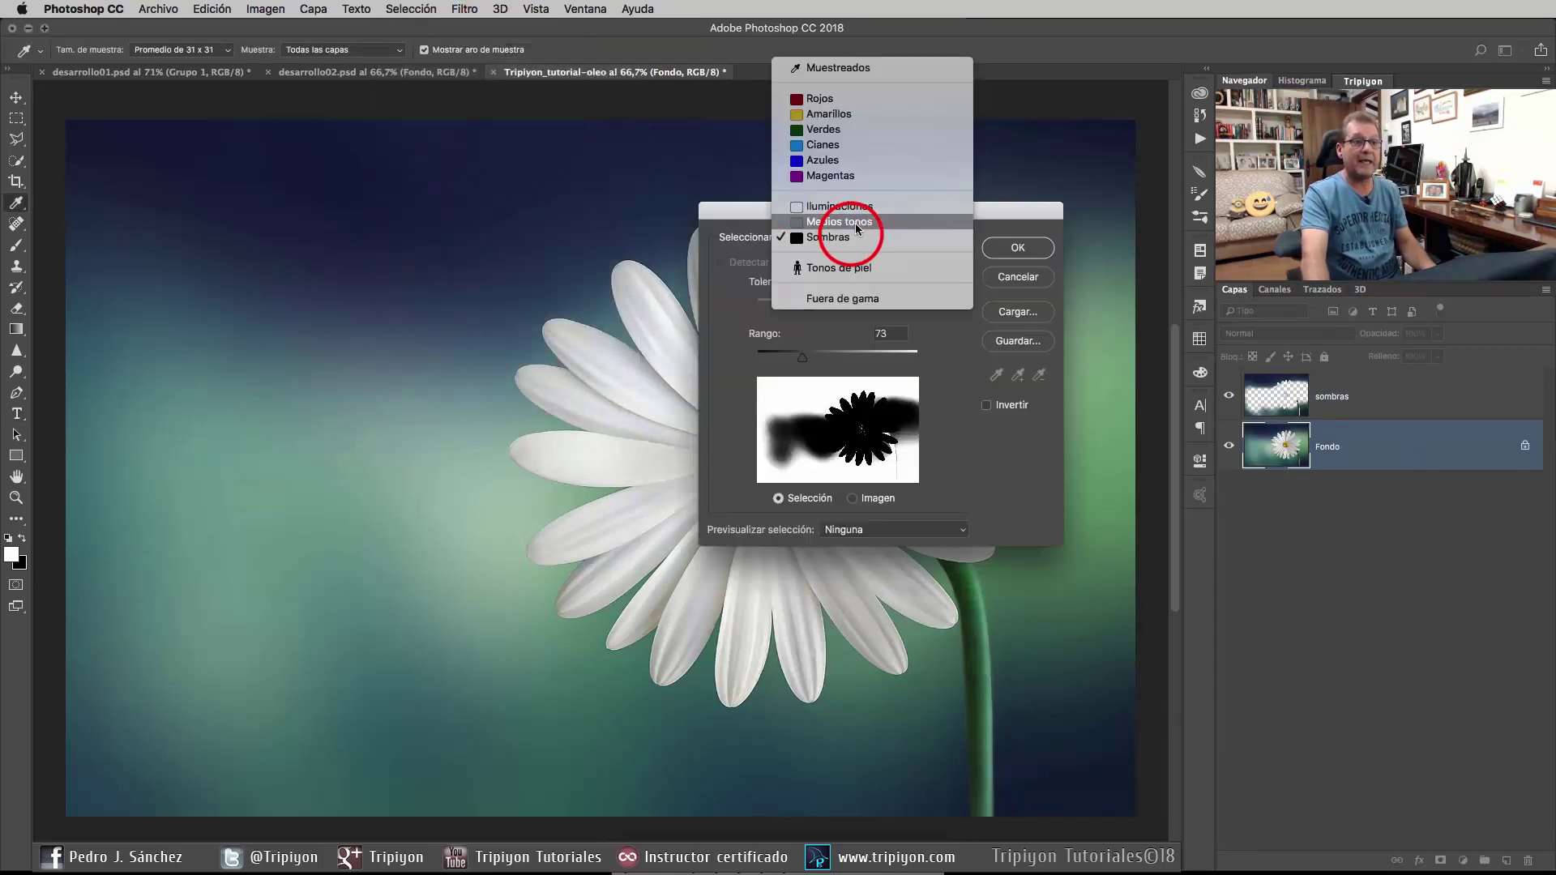
click(859, 224)
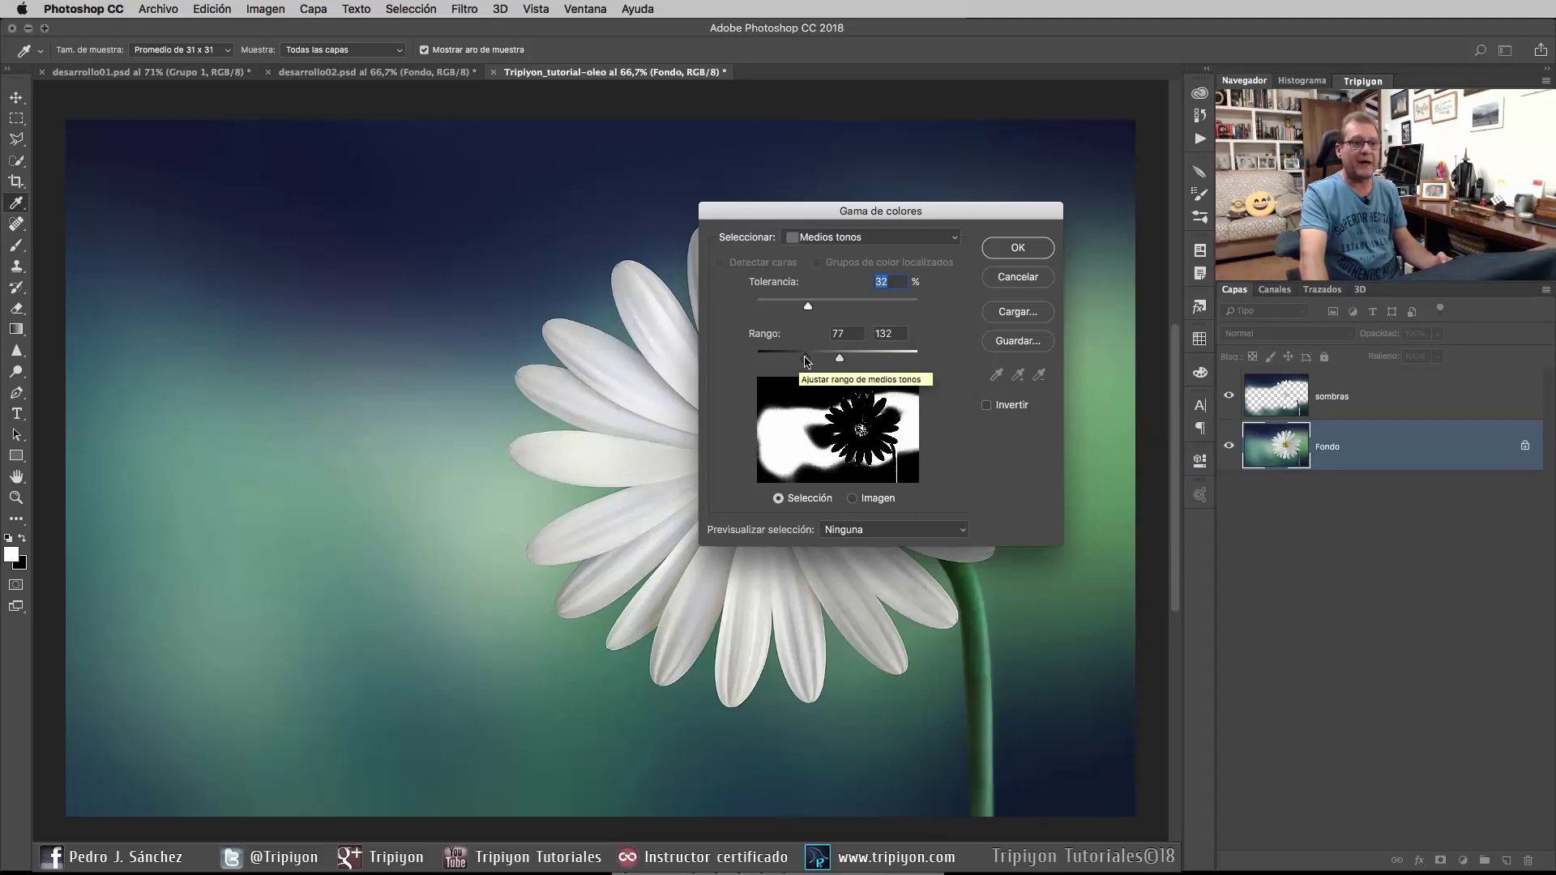
drag(806, 357, 801, 357)
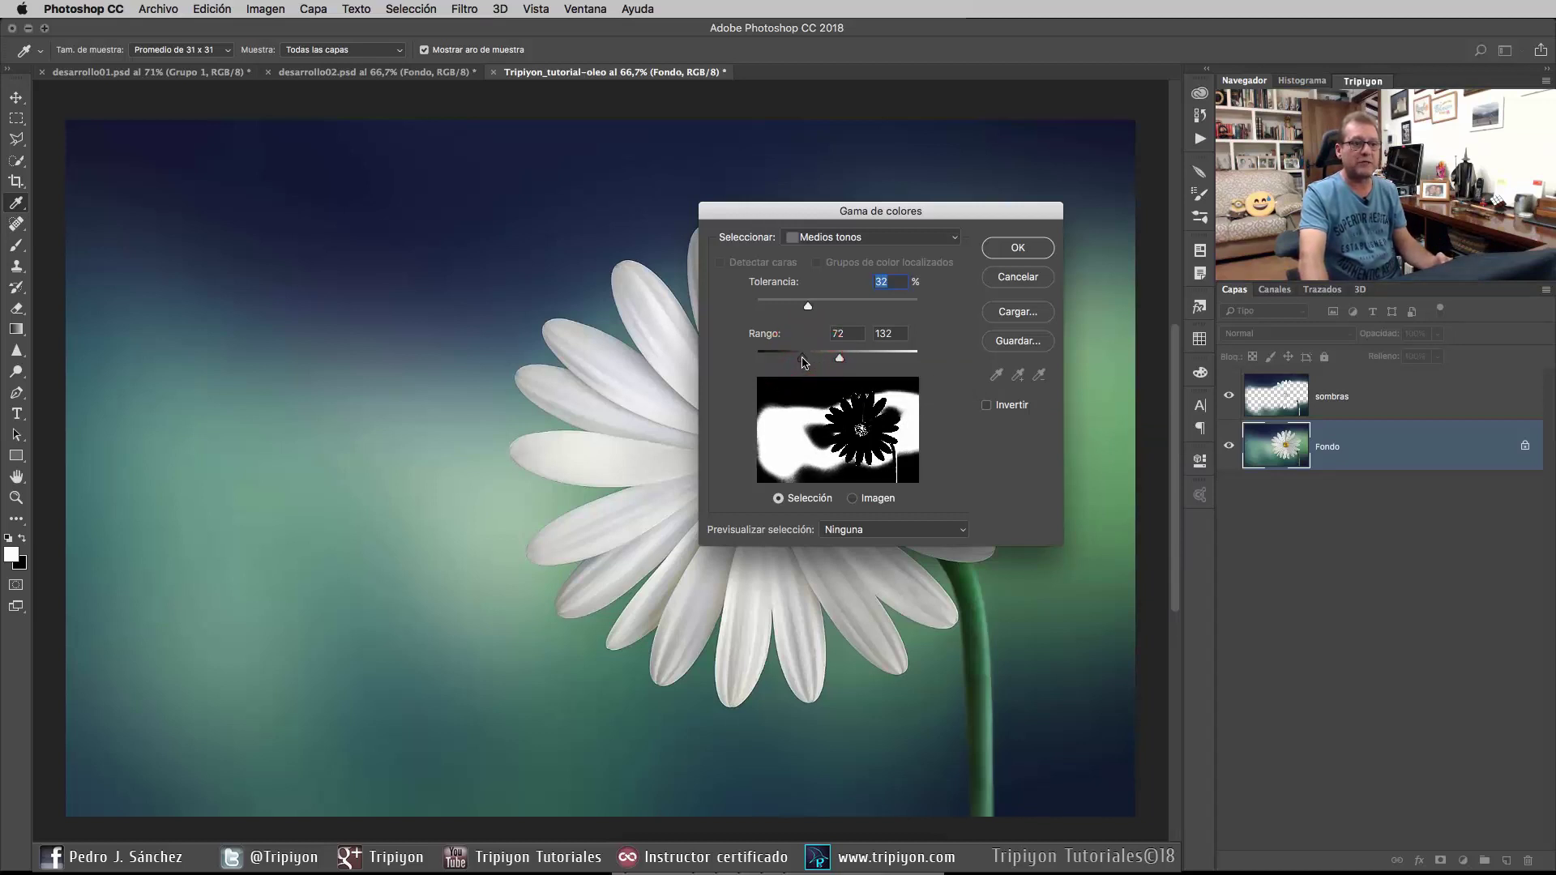
click(801, 358)
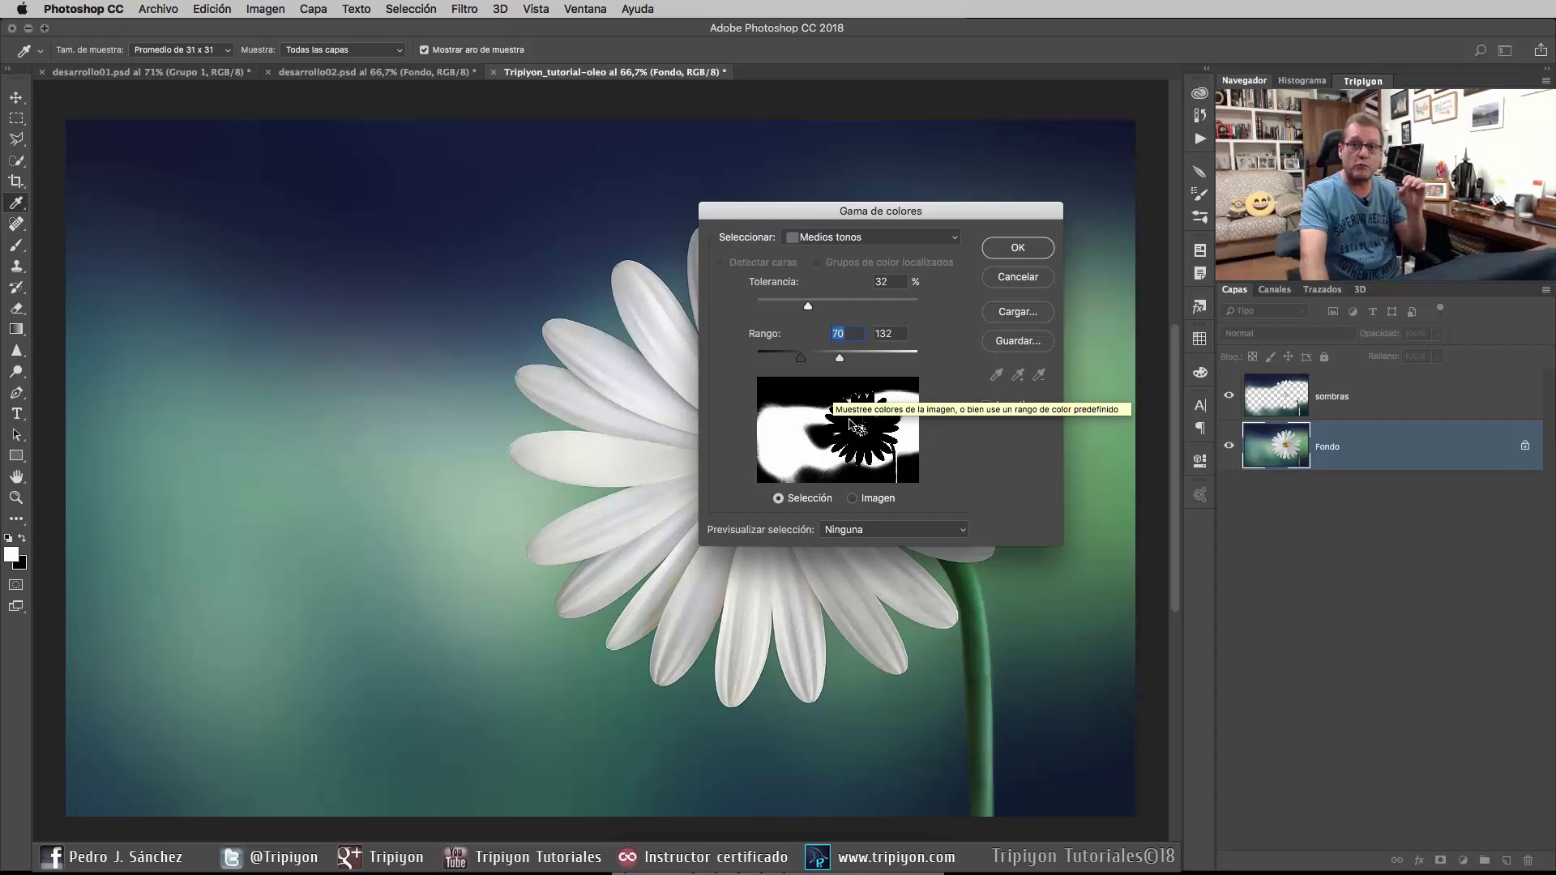
click(1018, 248)
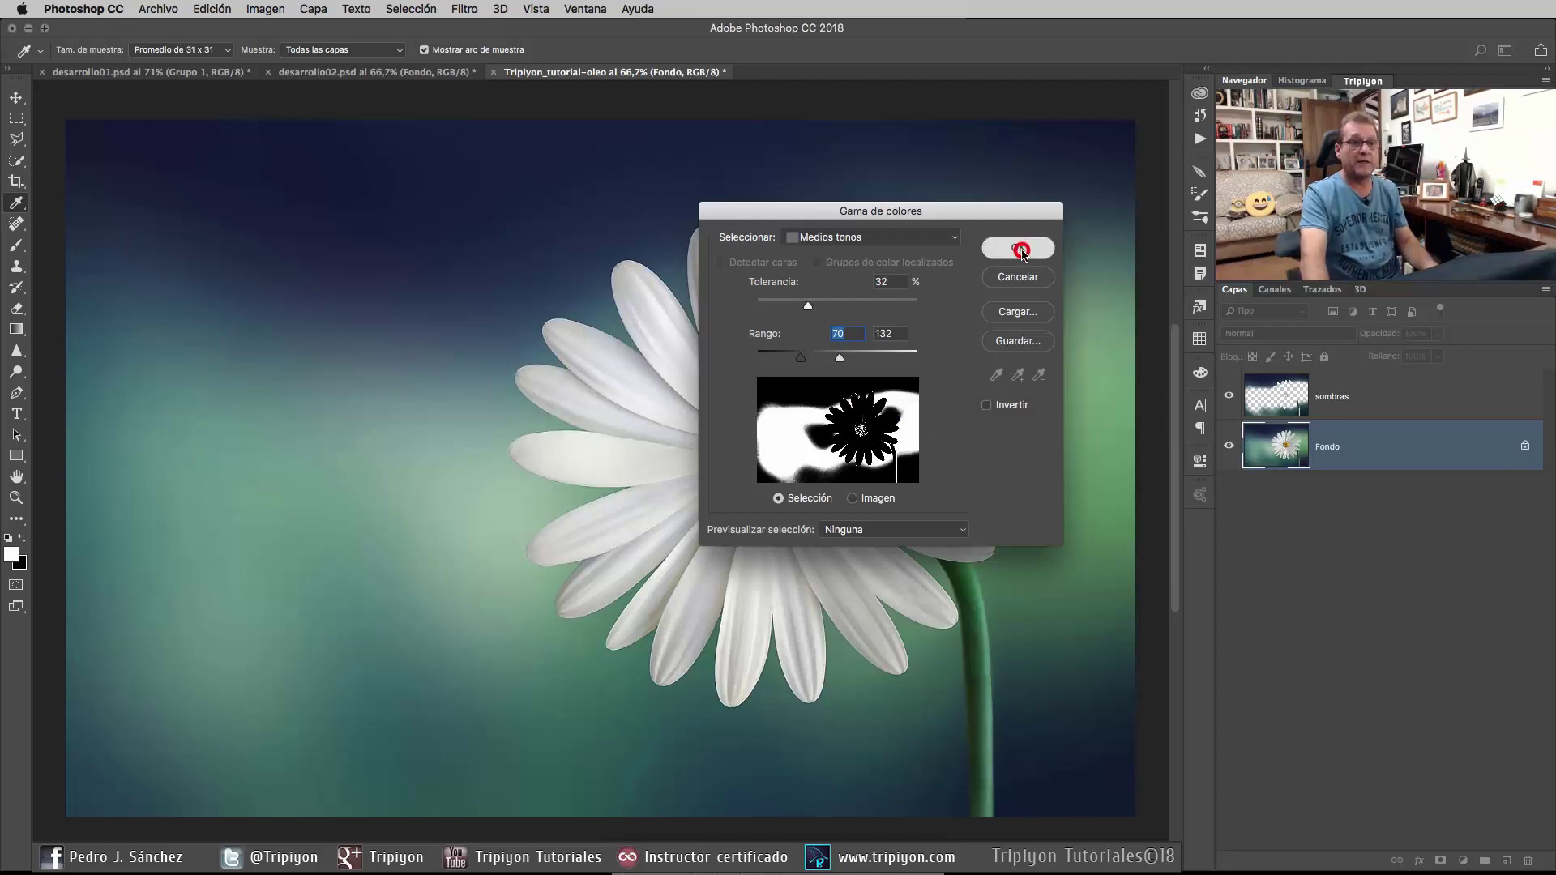
key(ctrl+j)
text(medios tonos)
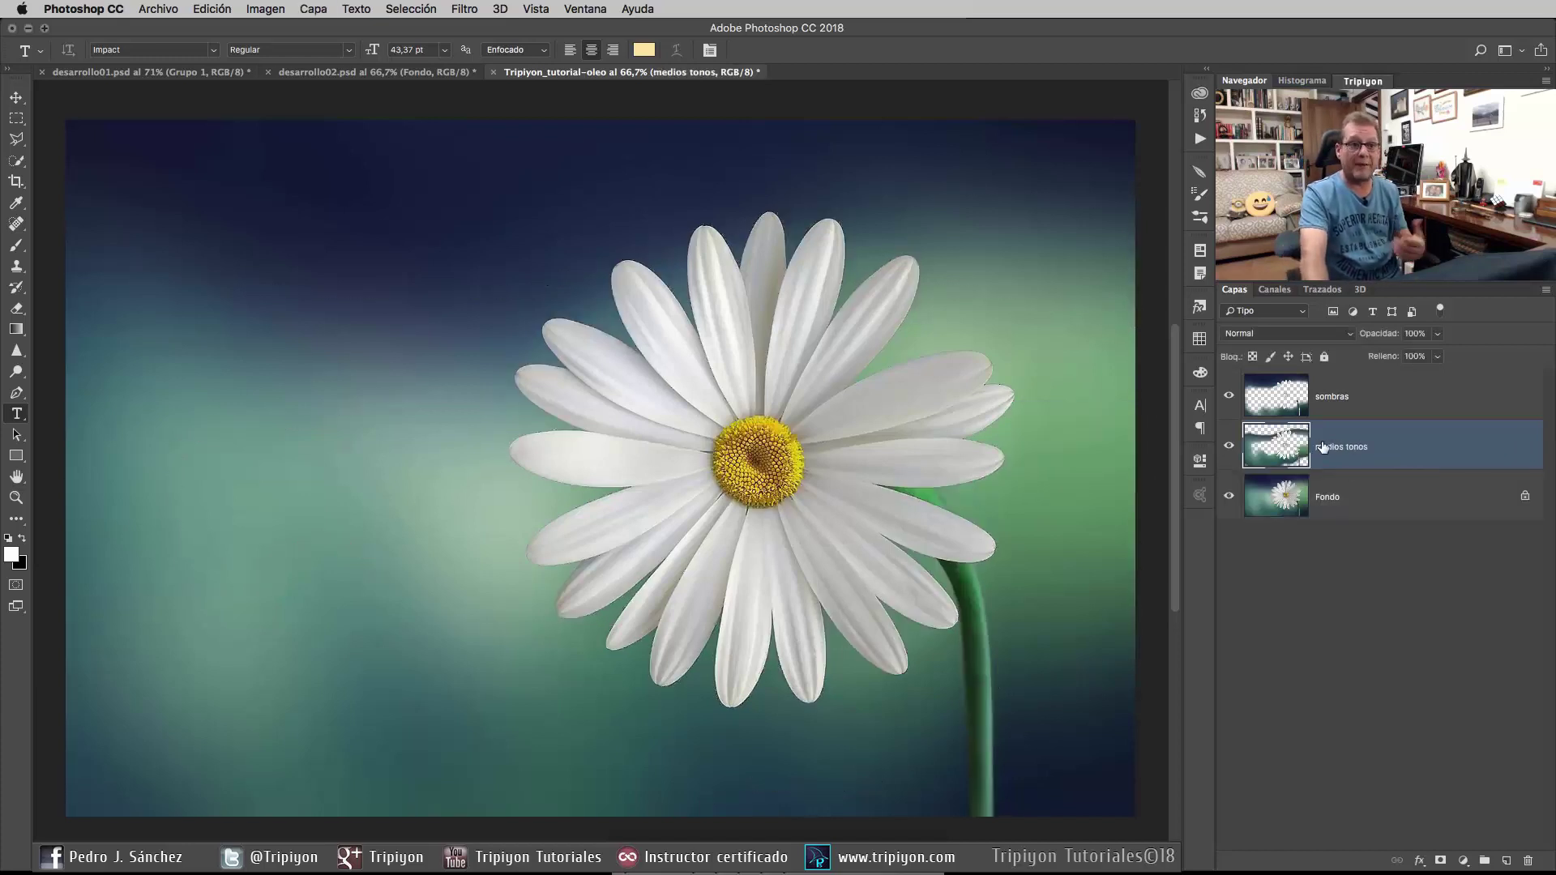
click(1425, 515)
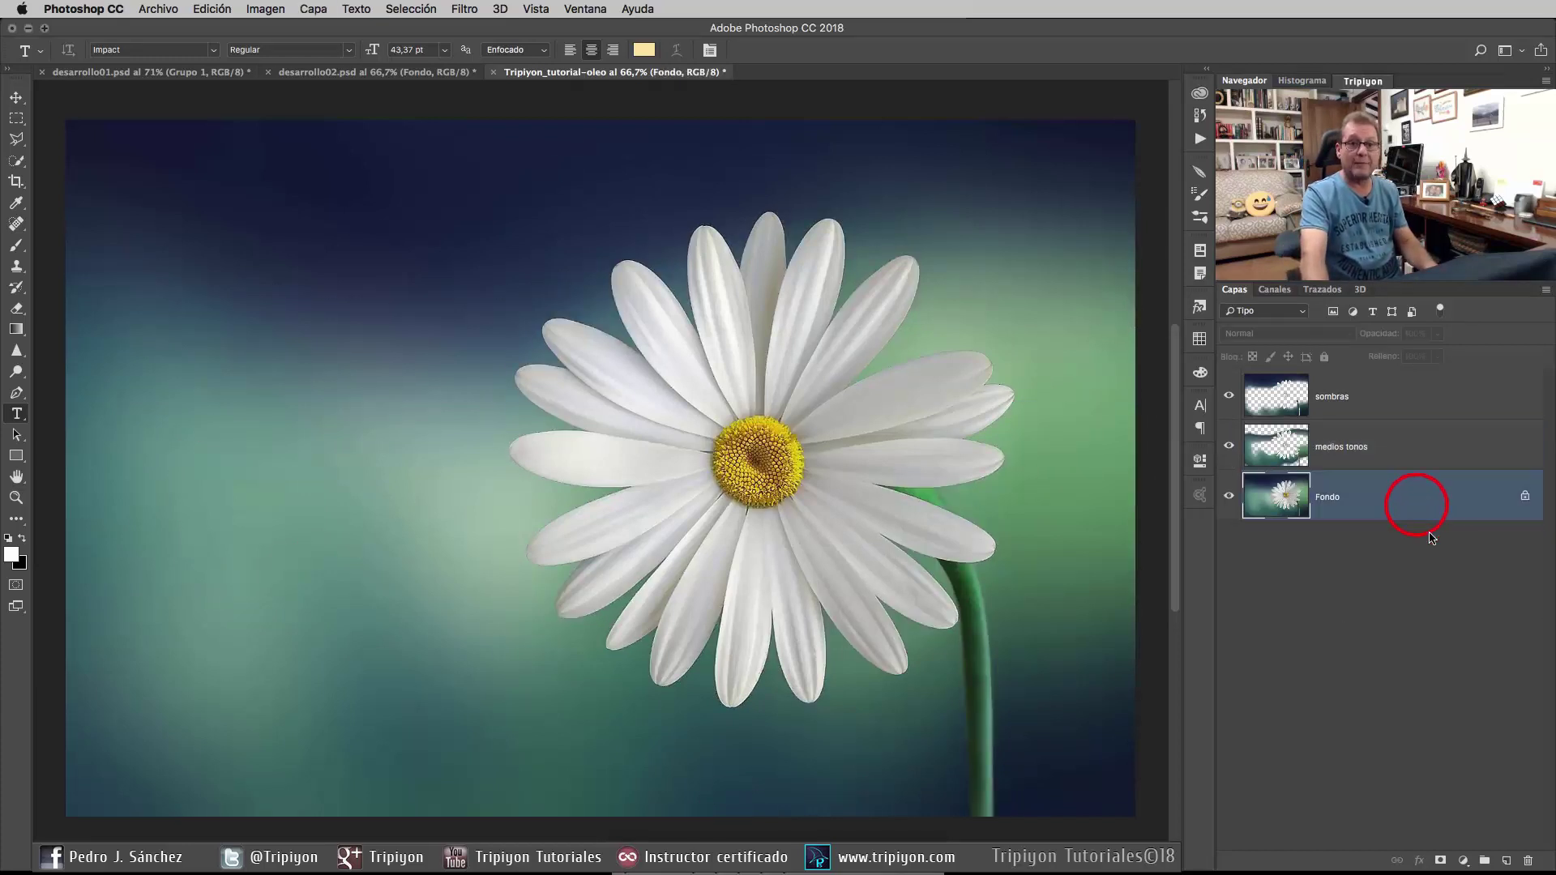
Select the daisy's highlights with Gama de colores, range about 176
click(411, 9)
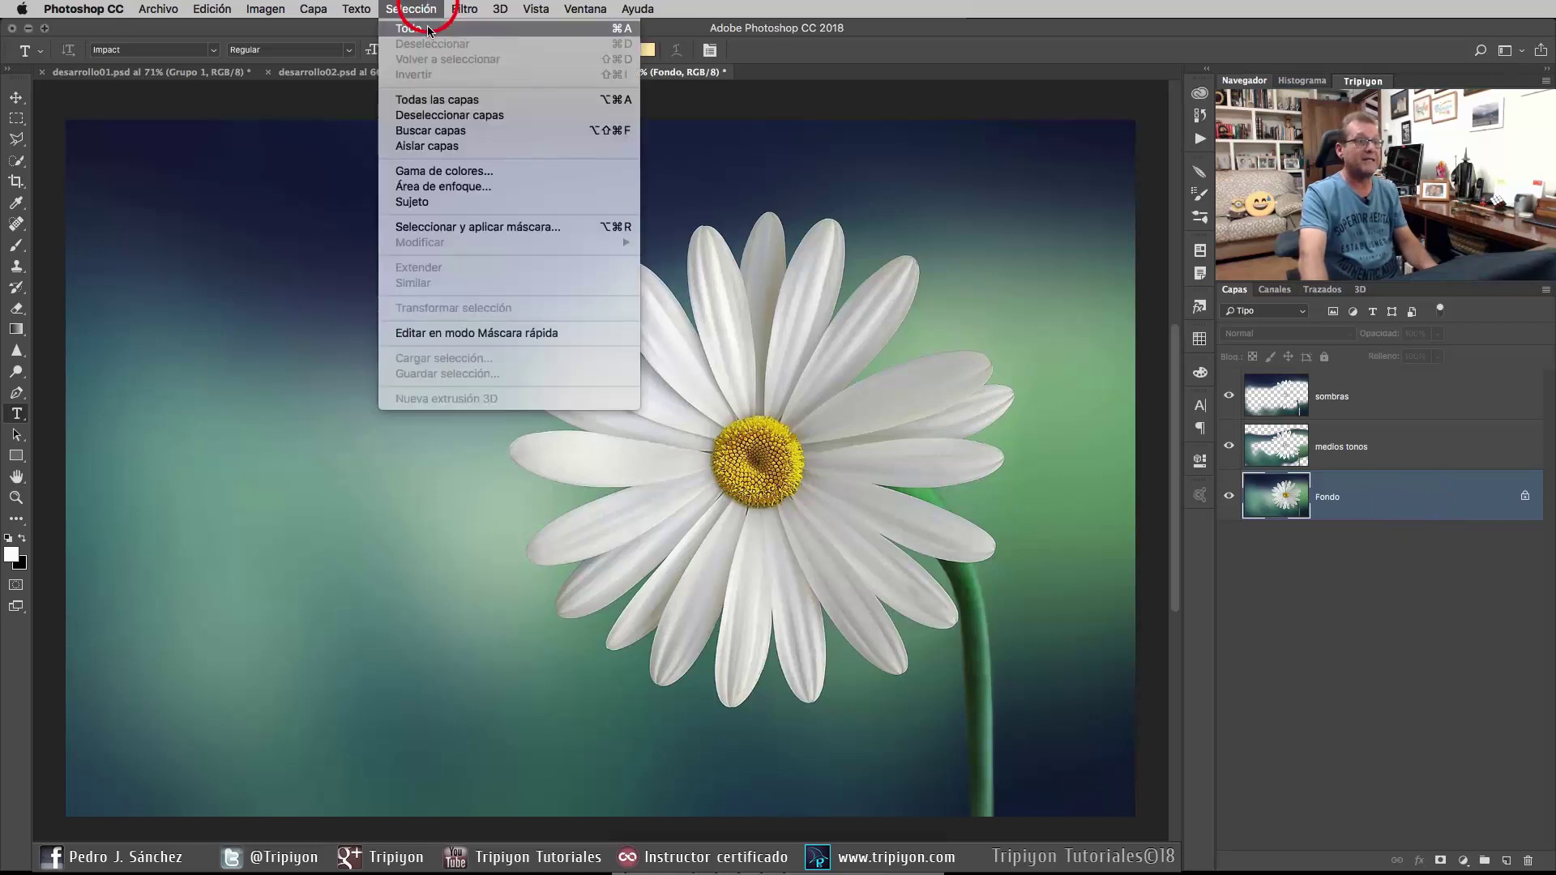
click(456, 174)
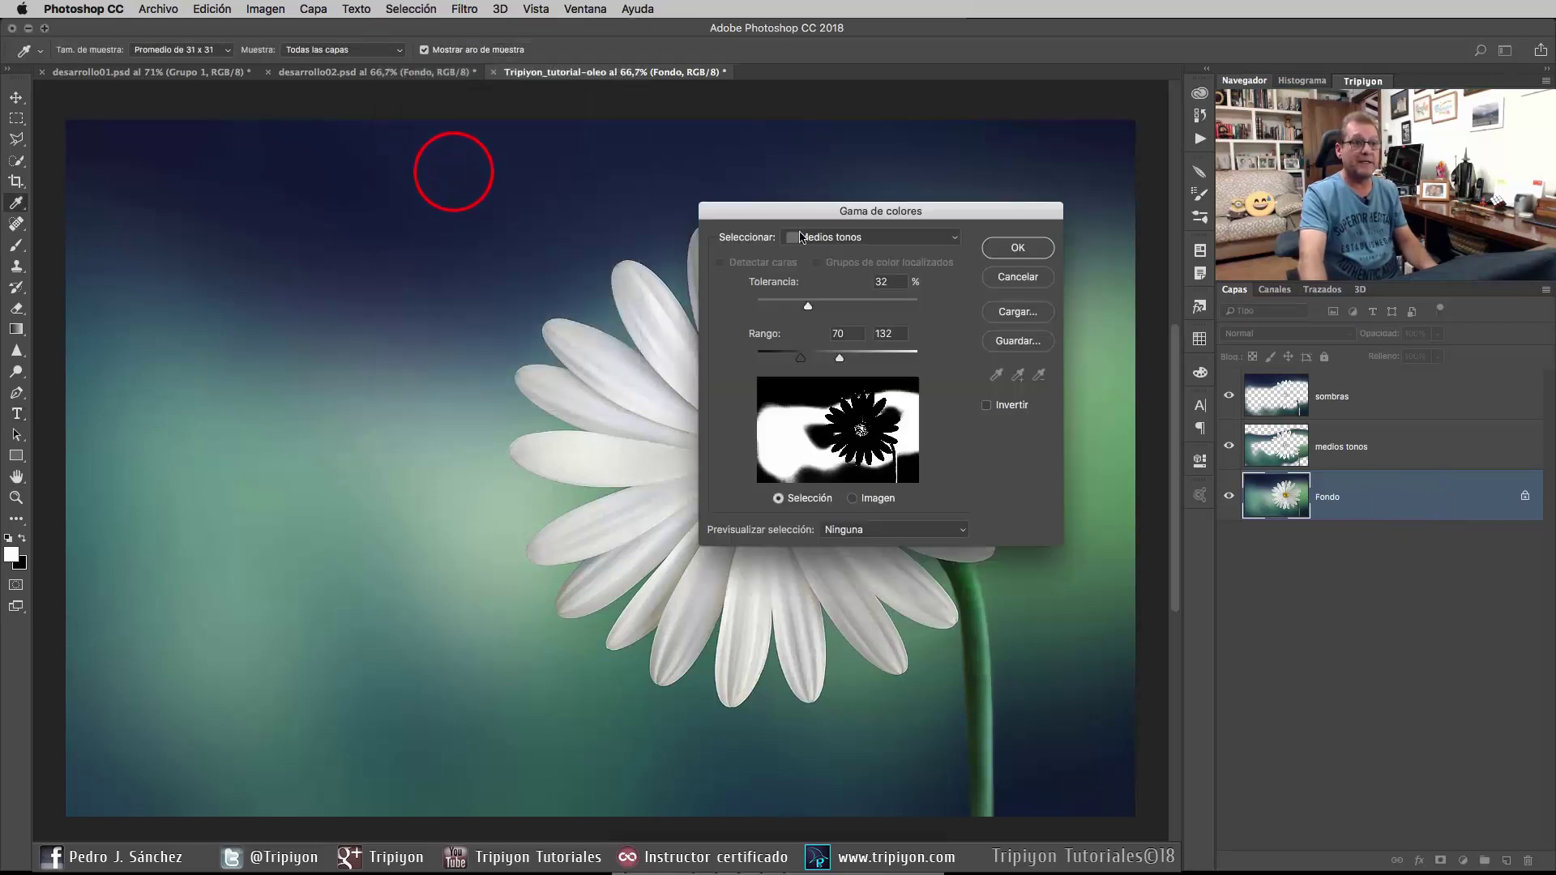
click(851, 237)
click(867, 226)
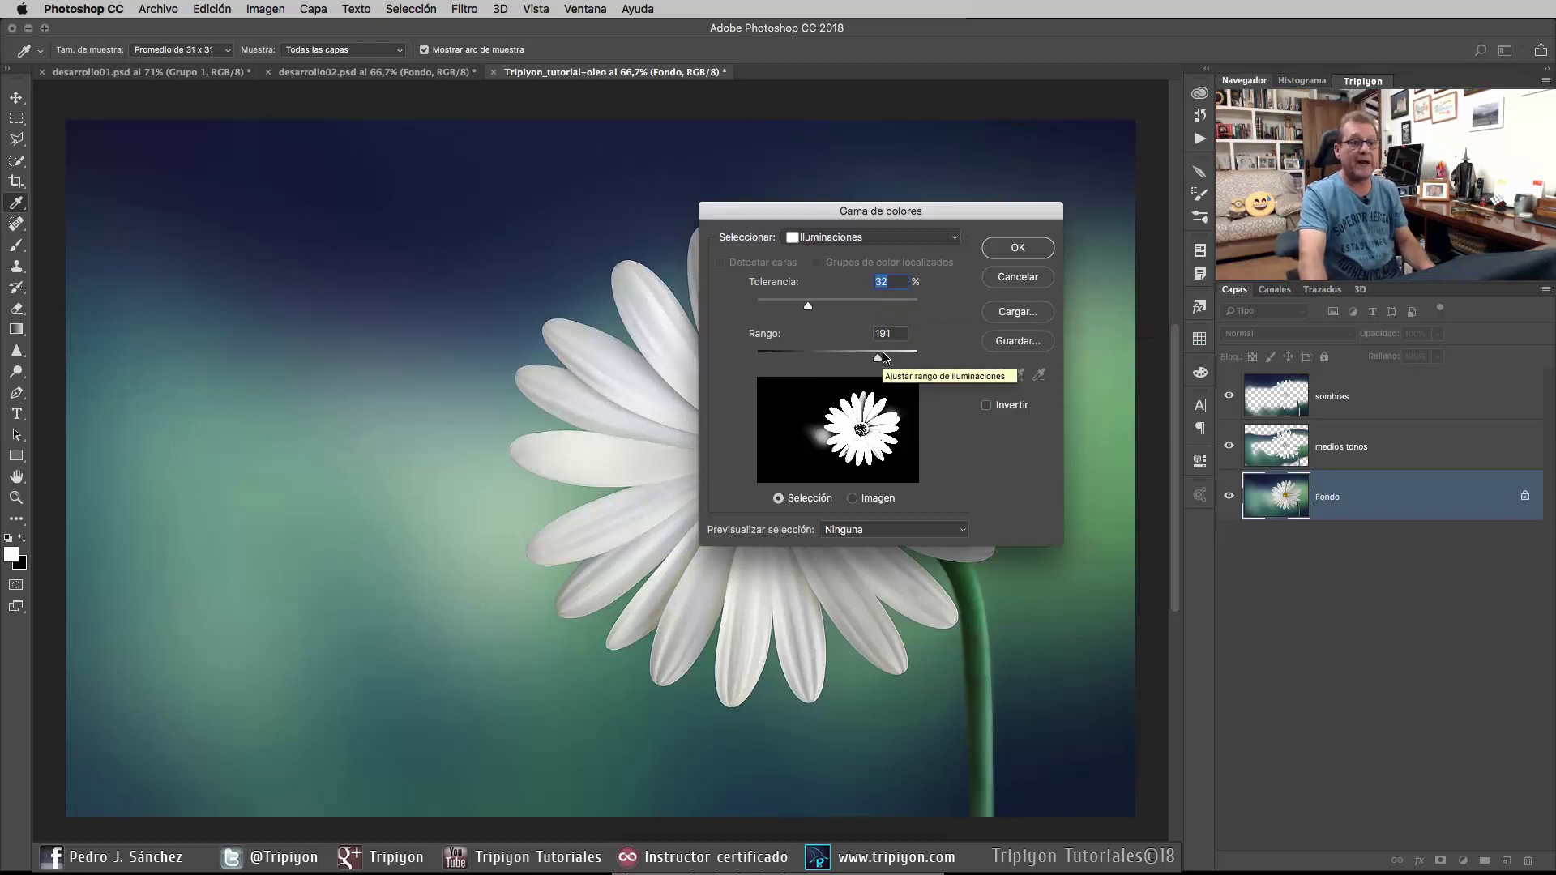
drag(878, 360, 866, 359)
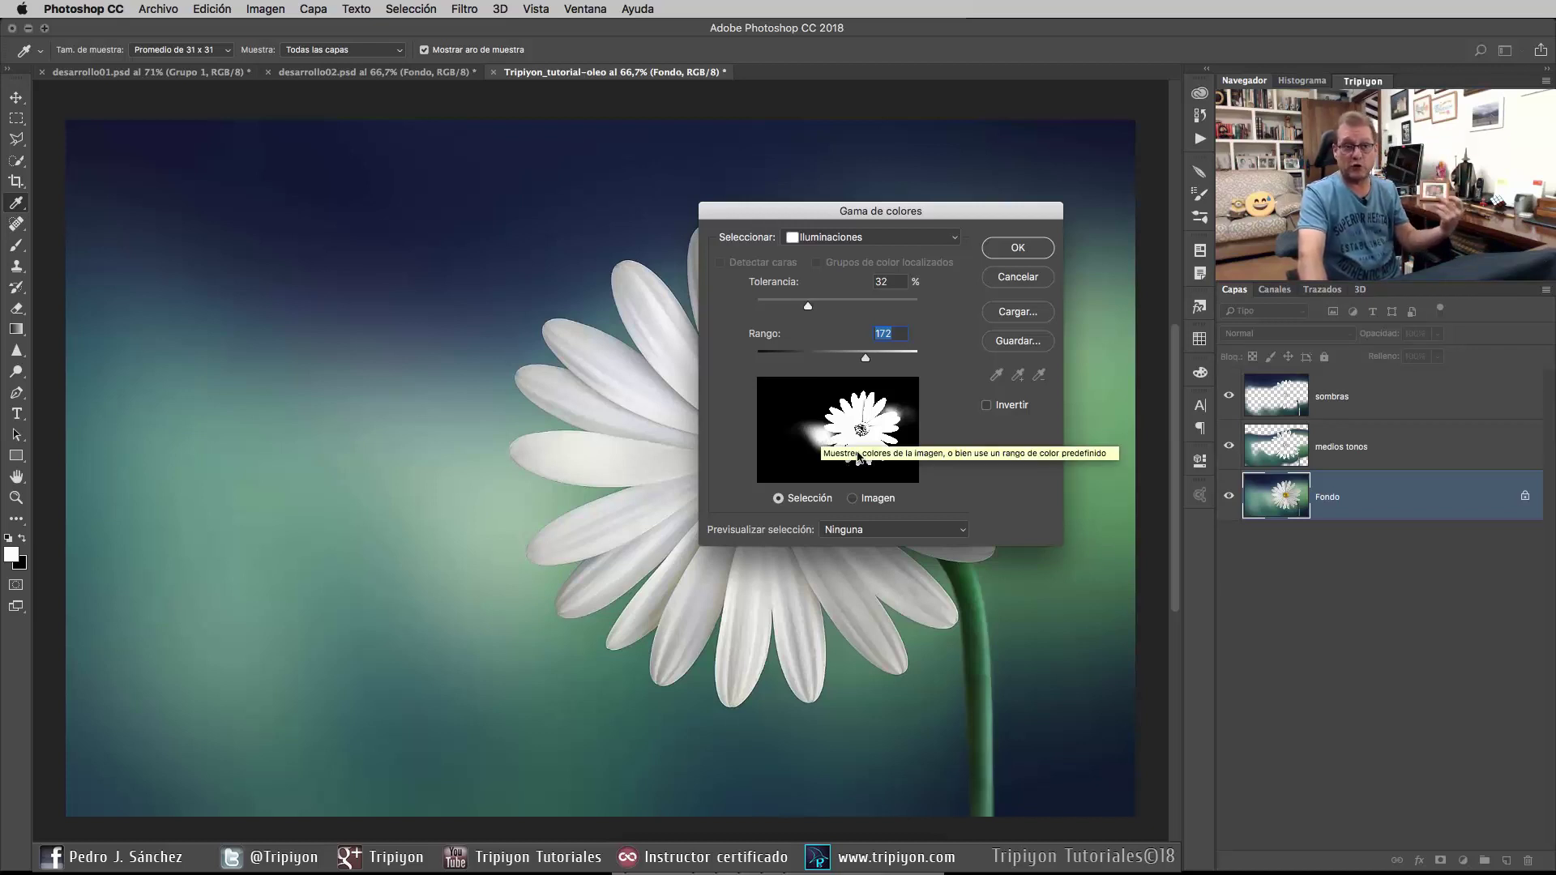
click(1033, 242)
Copy the highlights to a new layer named iluminaciones
key(ctrl+j)
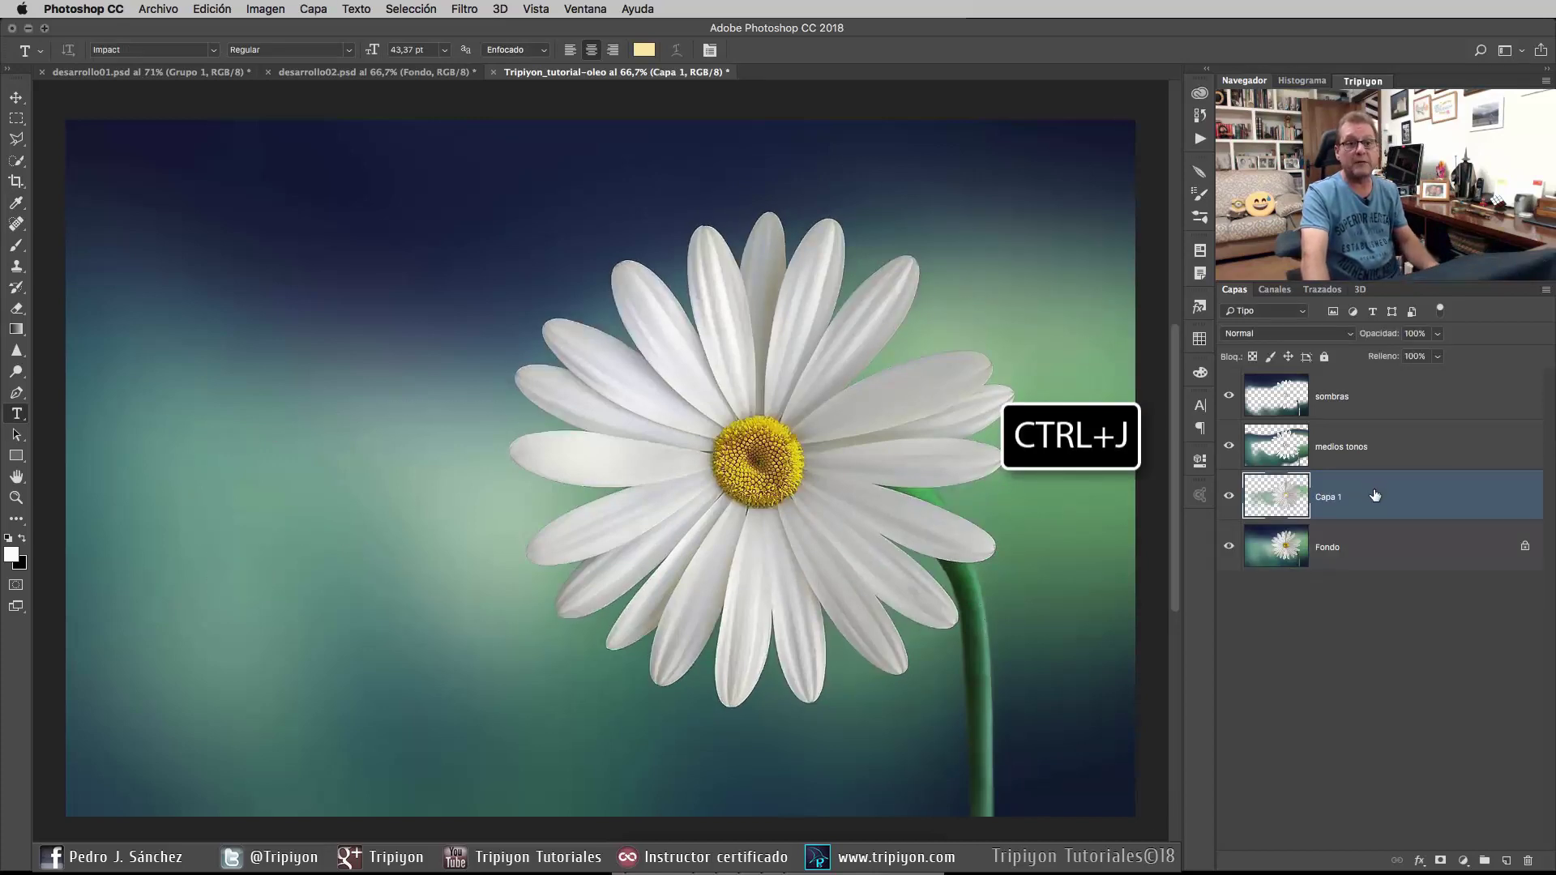
double_click(1338, 496)
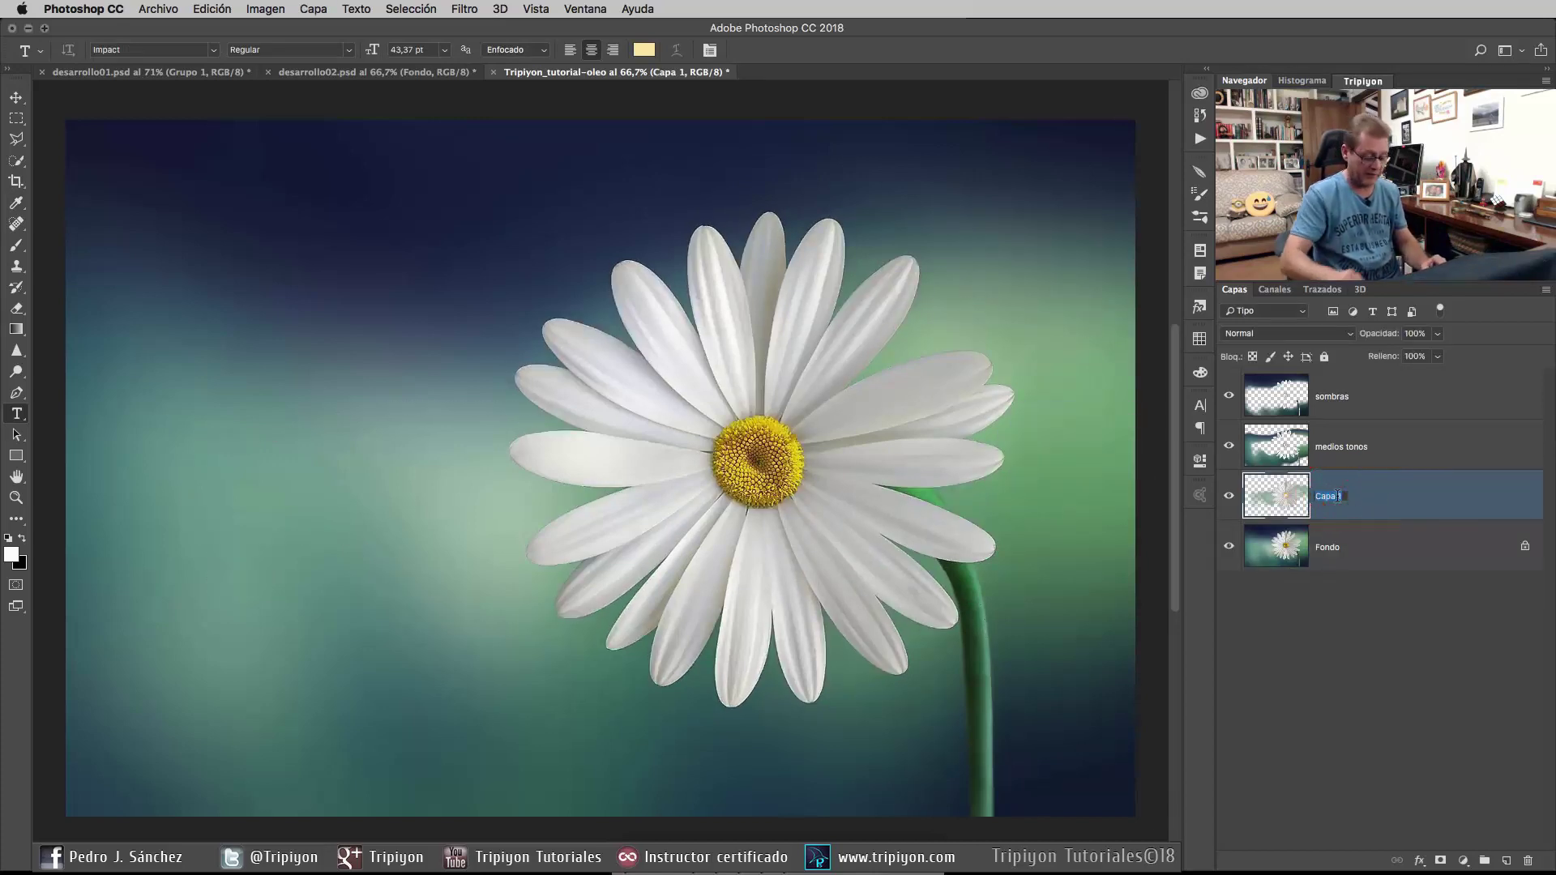
text(iluminaciones)
key(Return)
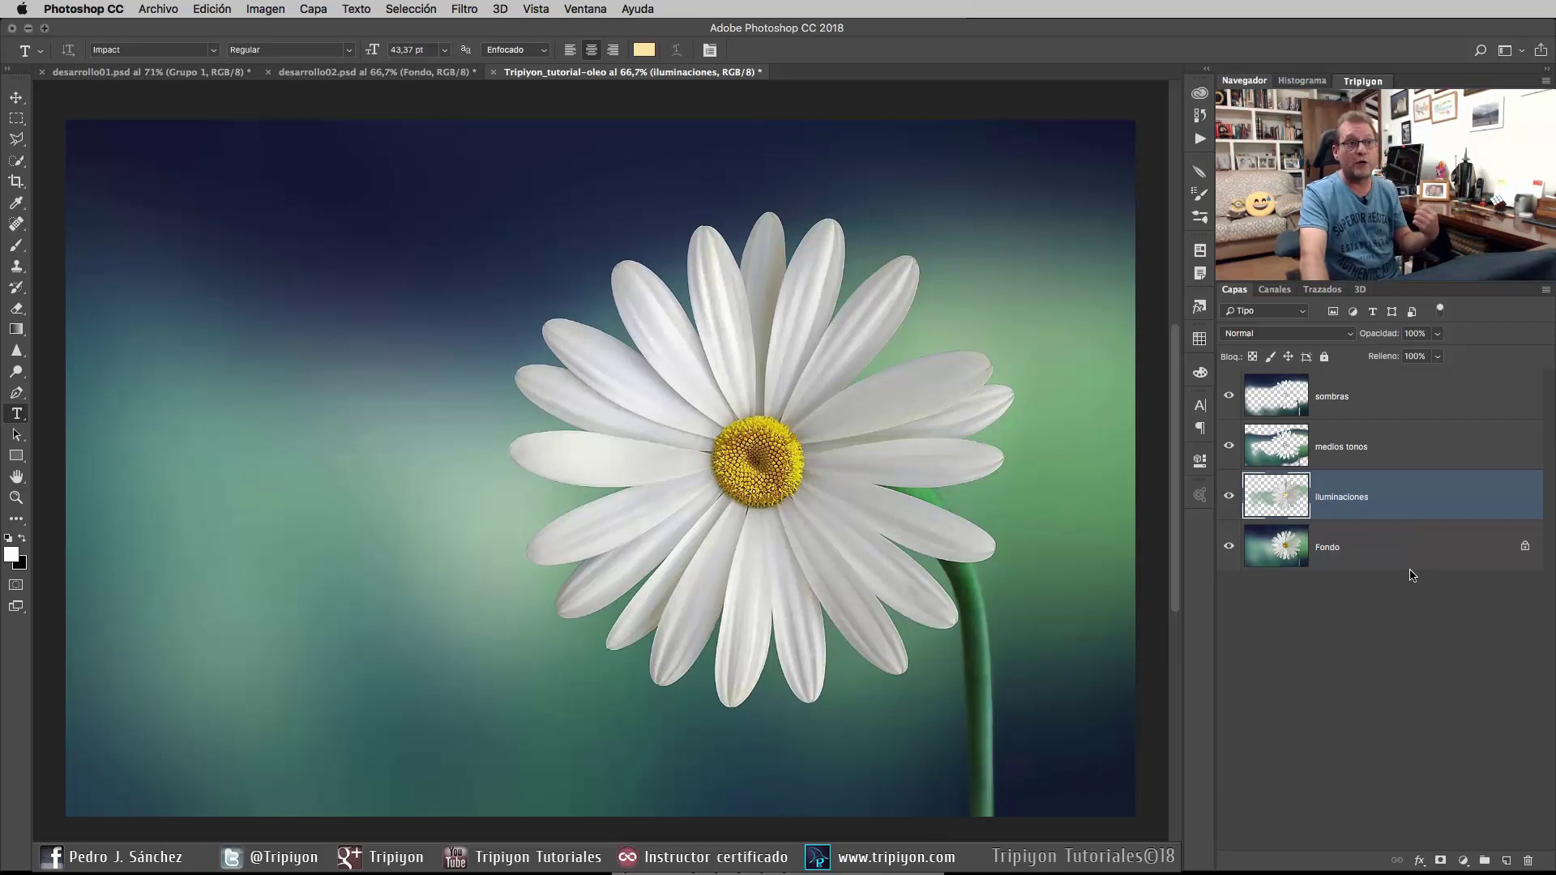
Open Pintura al óleo on the sombras layer and lower Estilizado to 1,3
click(1393, 397)
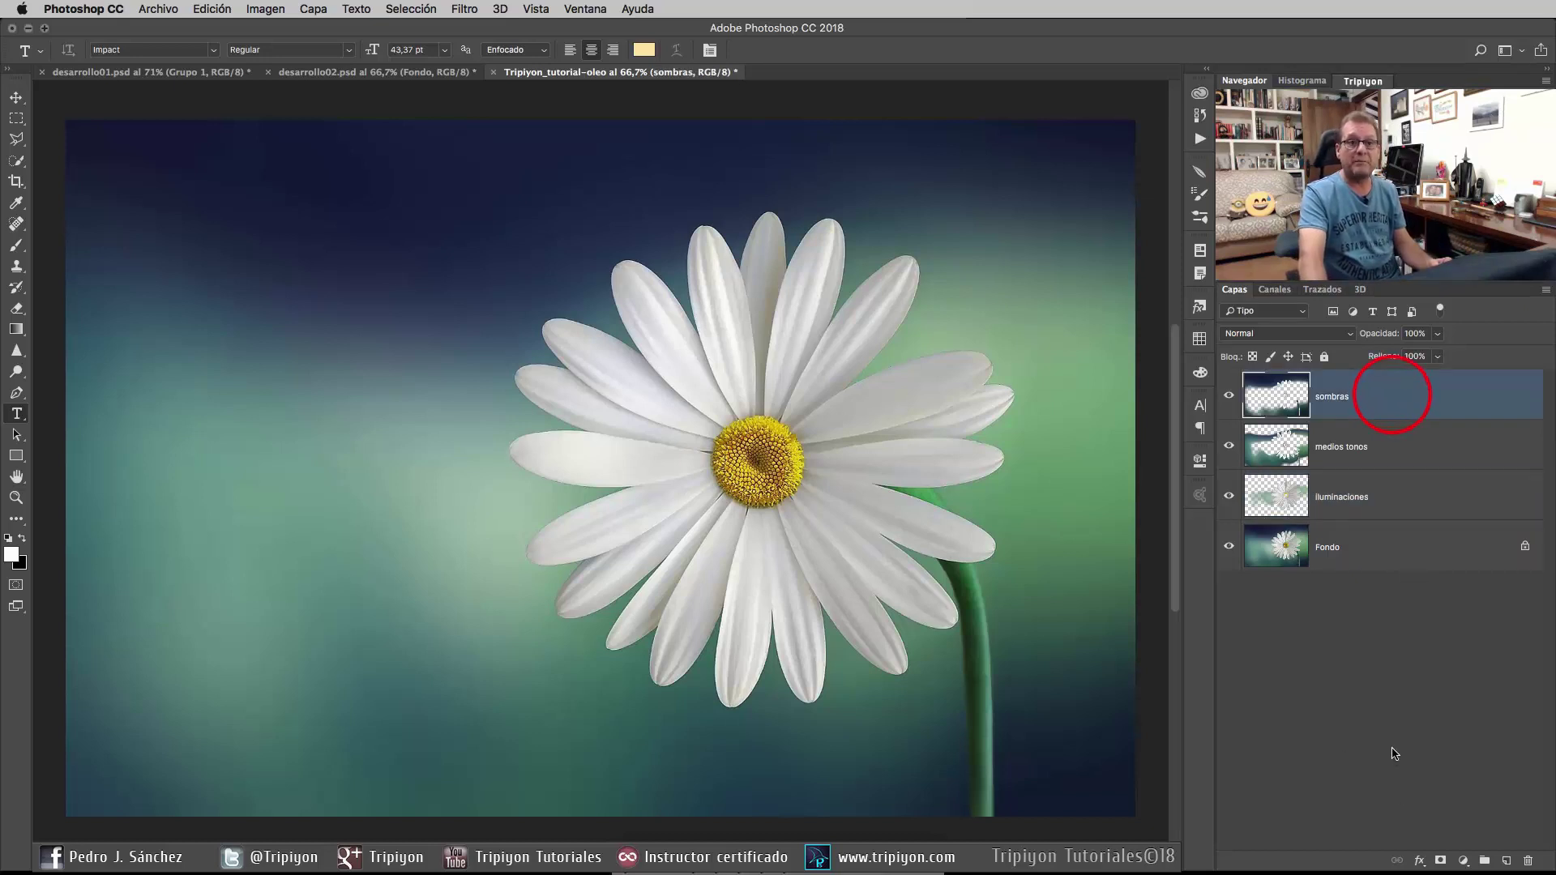
click(468, 9)
mouse_move(482, 278)
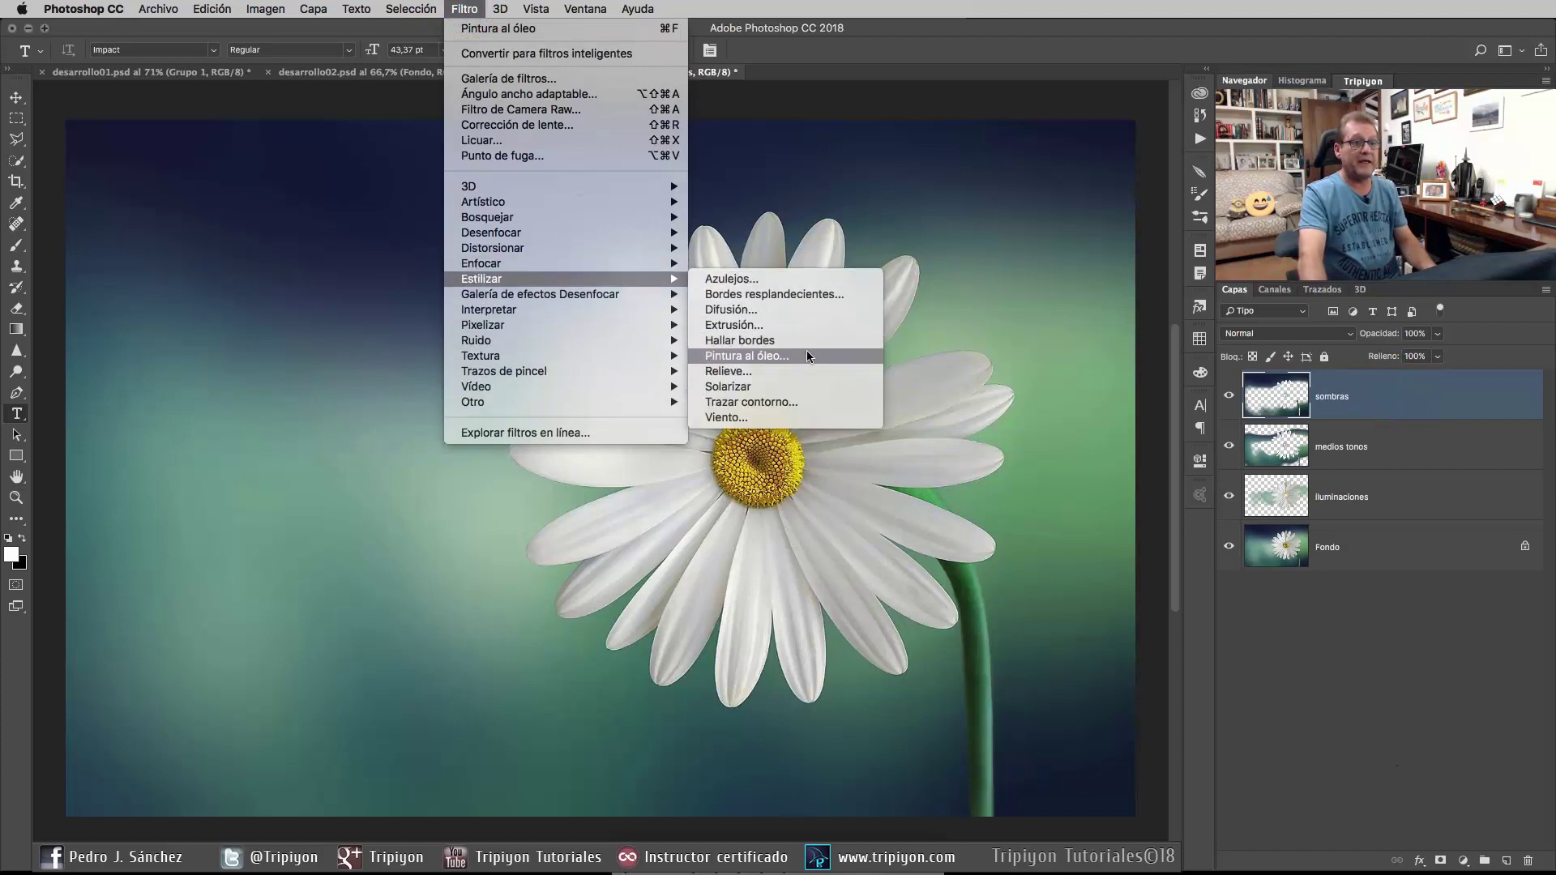
click(805, 355)
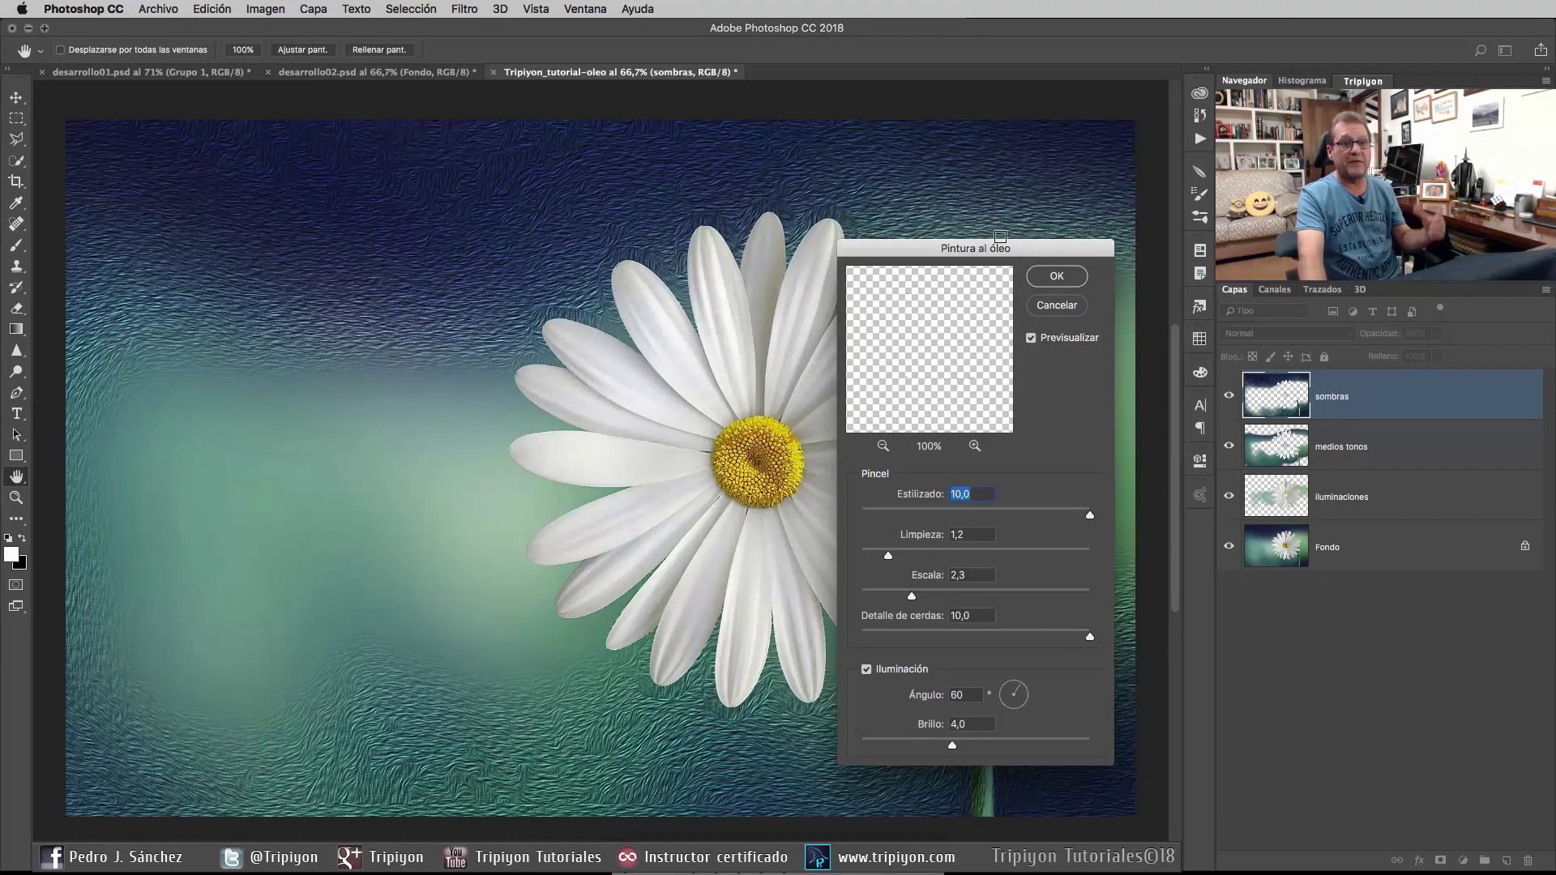
drag(1000, 247, 663, 231)
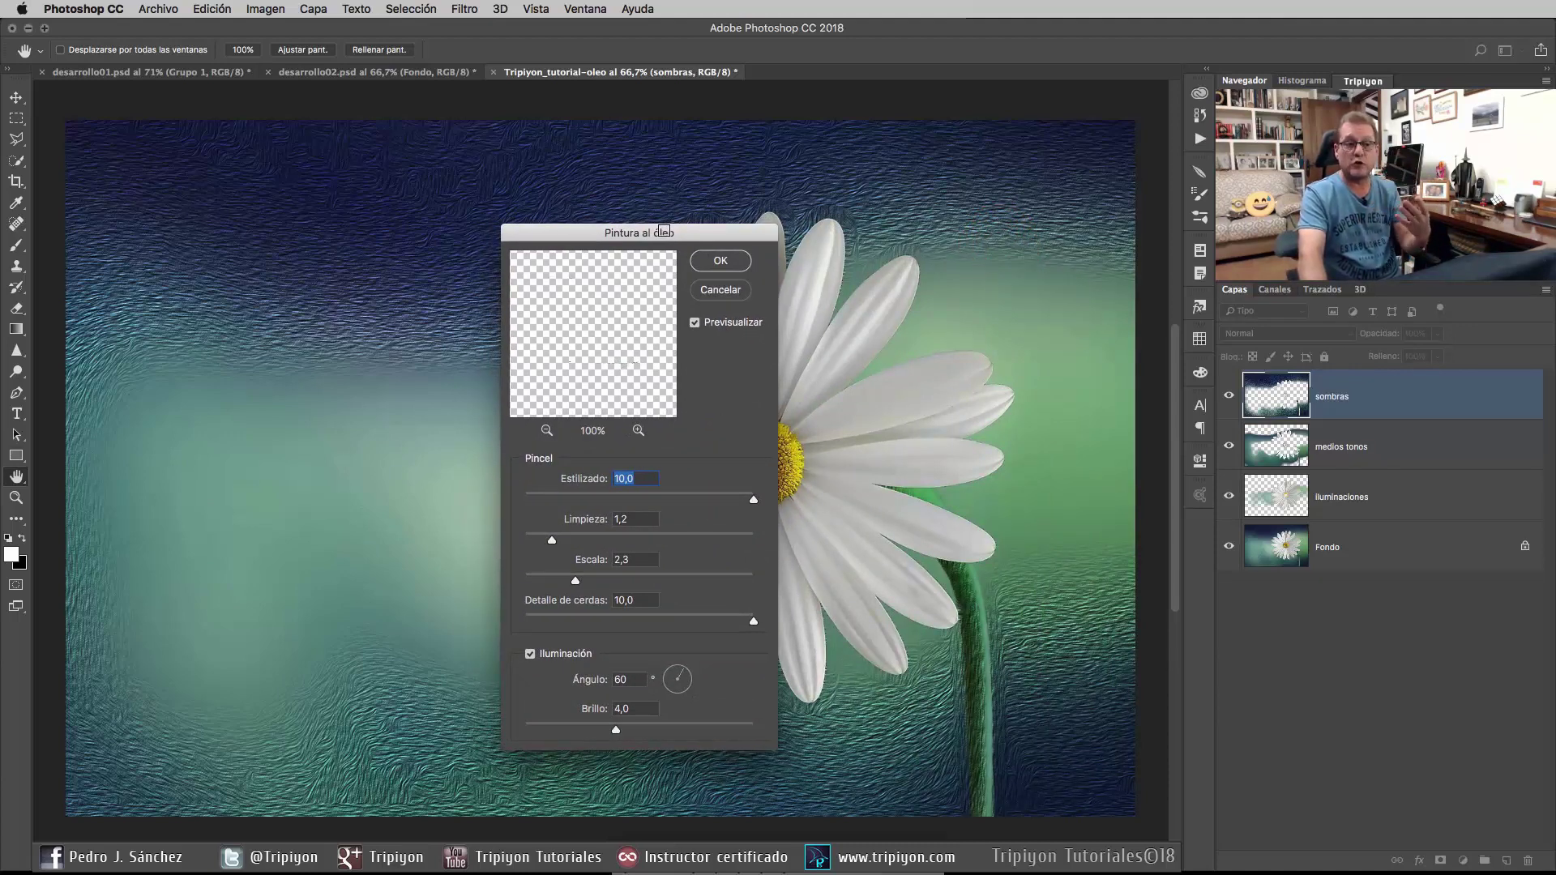
drag(663, 231, 1003, 227)
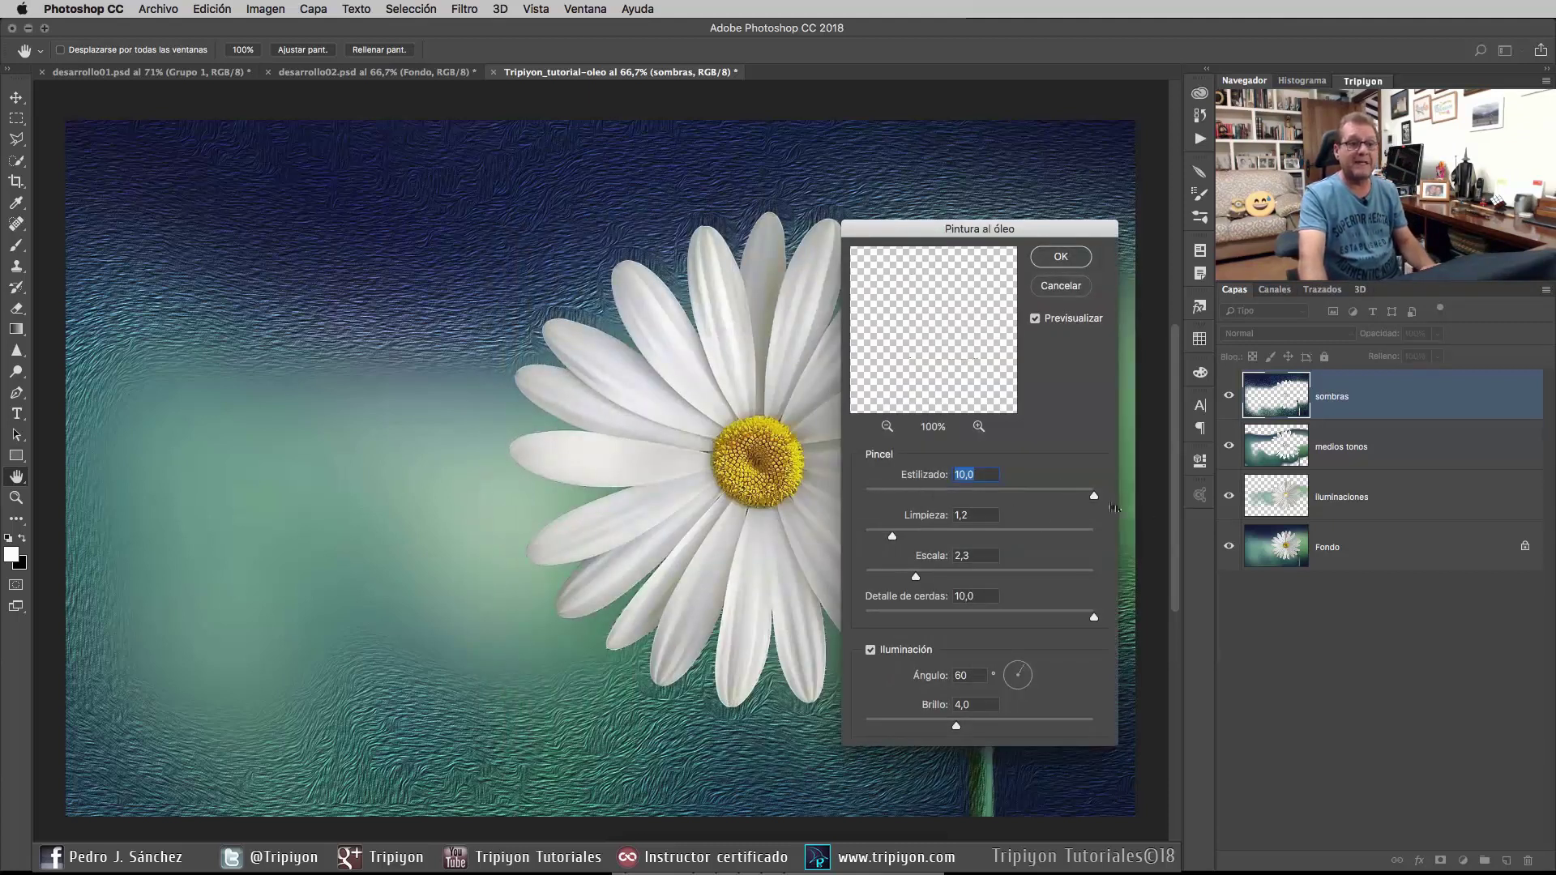
drag(1094, 495, 892, 495)
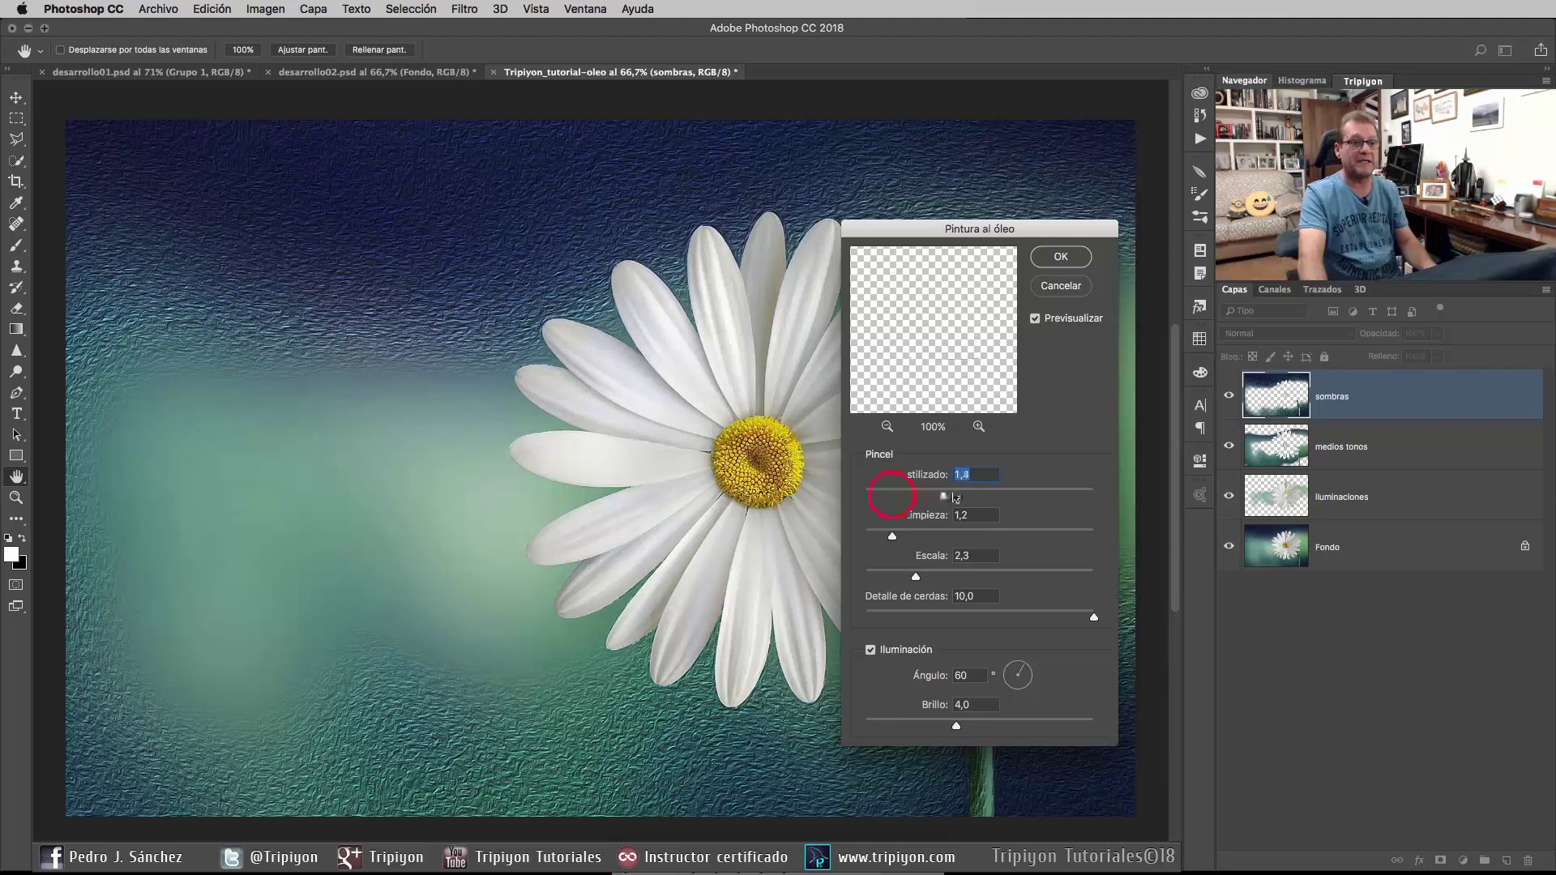
Adjust the Oil Paint sliders: Estilizado 1,9, Limpieza 2,4, Escala 4,3, Detalle de cerdas 2,4
drag(954, 498, 1062, 506)
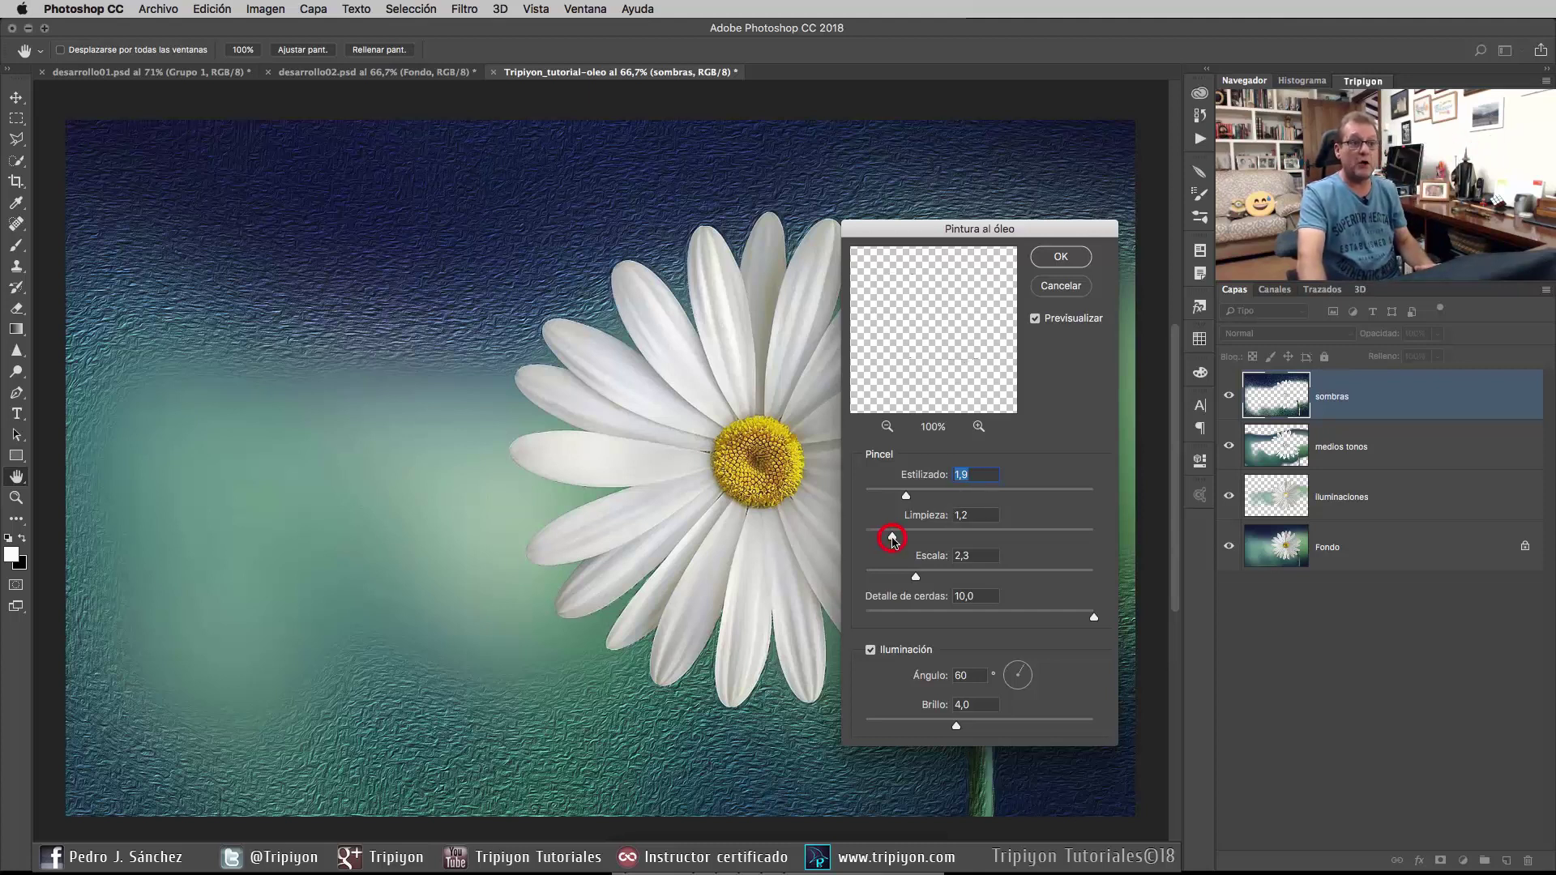
drag(893, 541, 1002, 535)
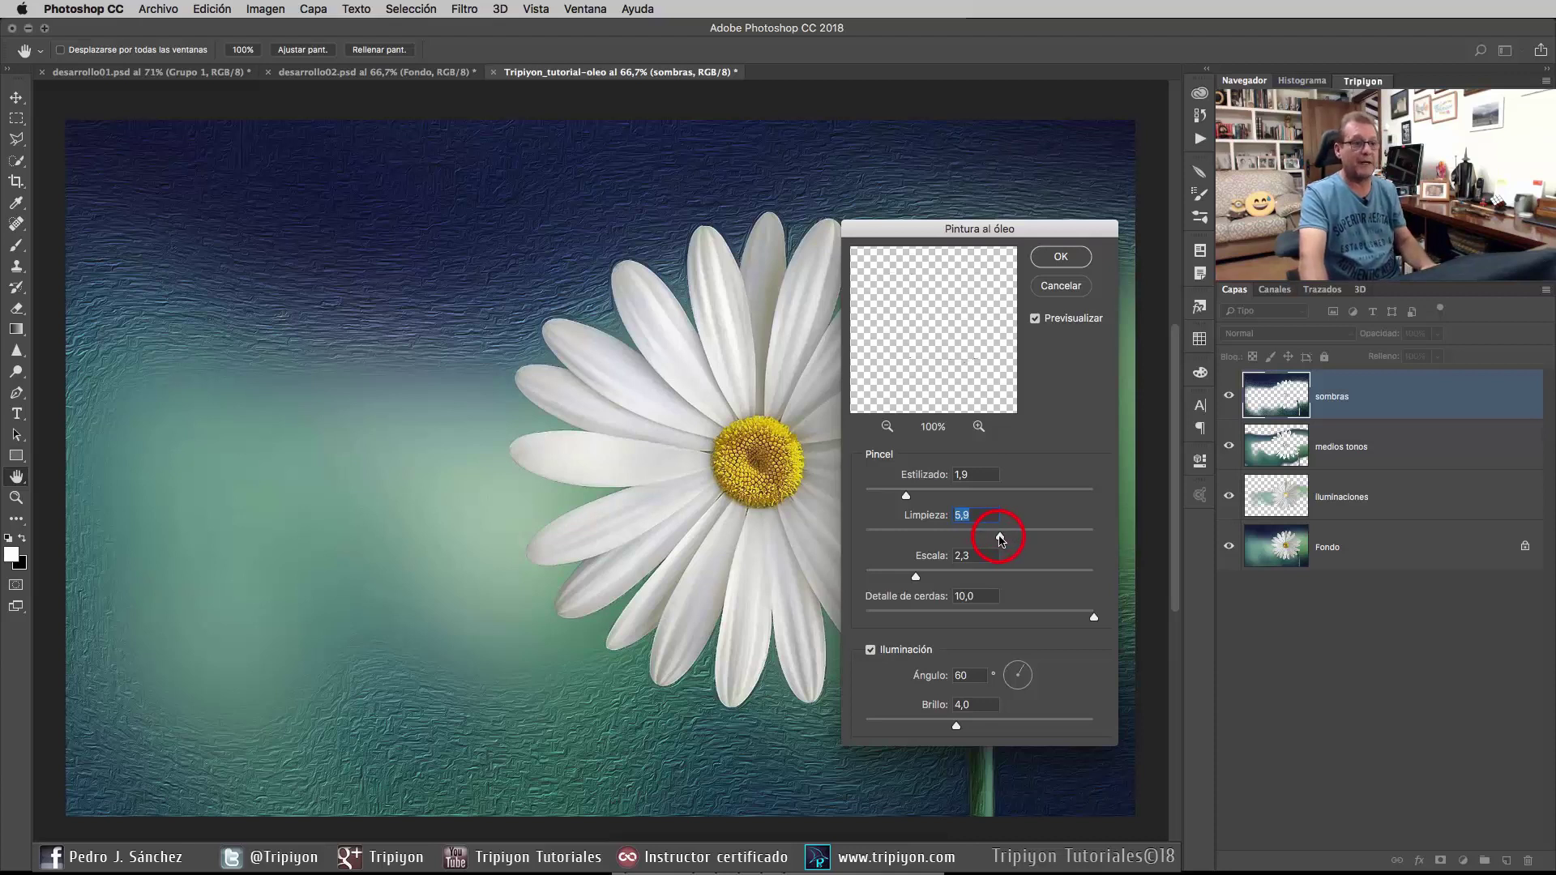
mouse_move(1001, 539)
mouse_down()
mouse_move(1038, 540)
mouse_move(960, 549)
mouse_up()
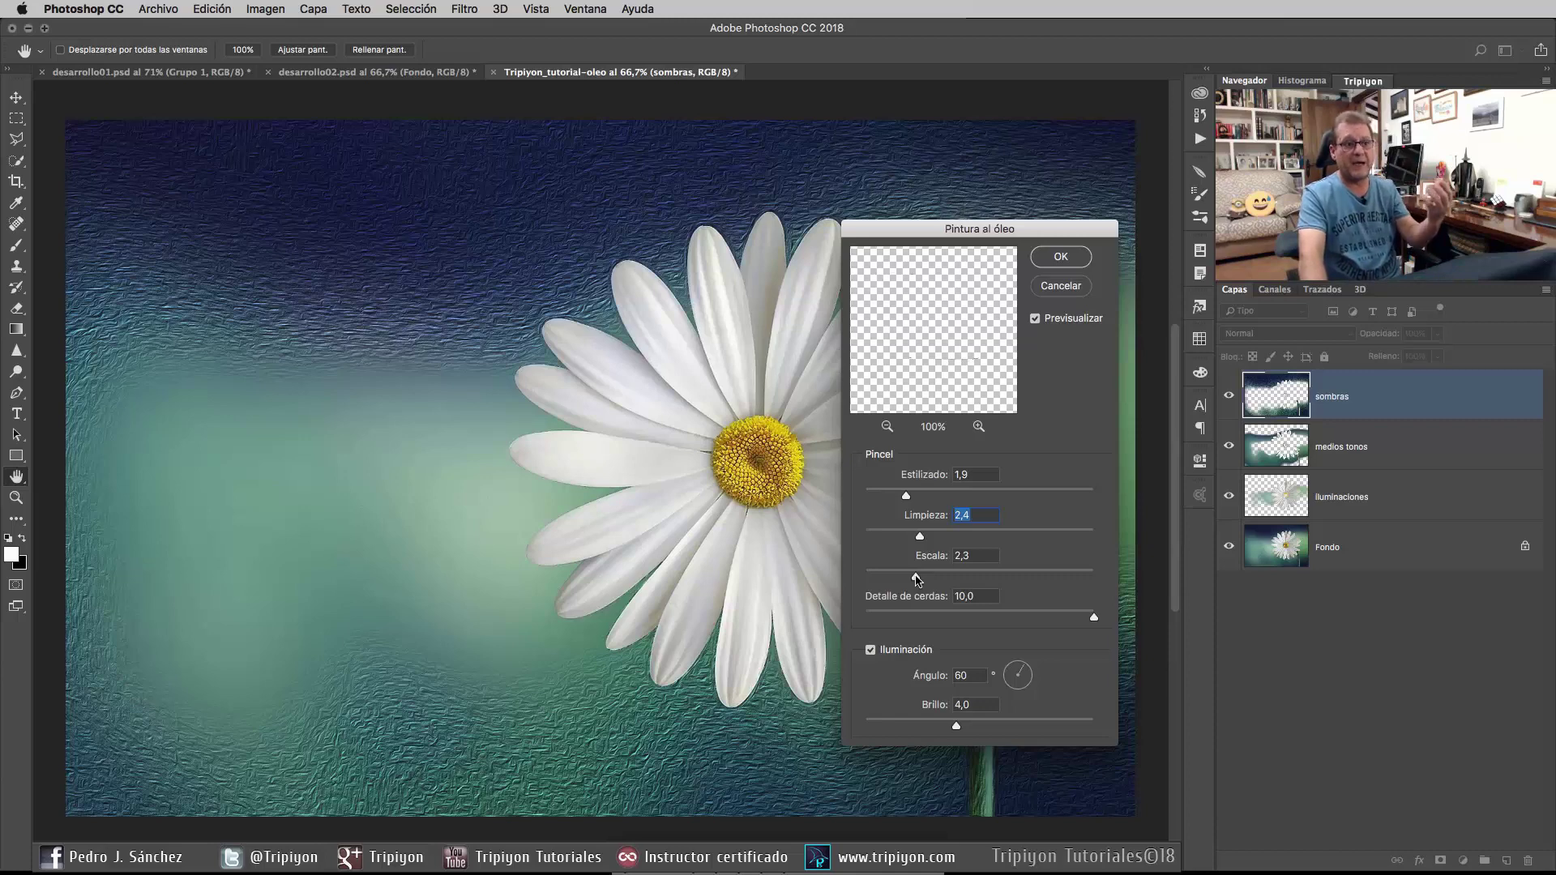
drag(917, 575, 1011, 576)
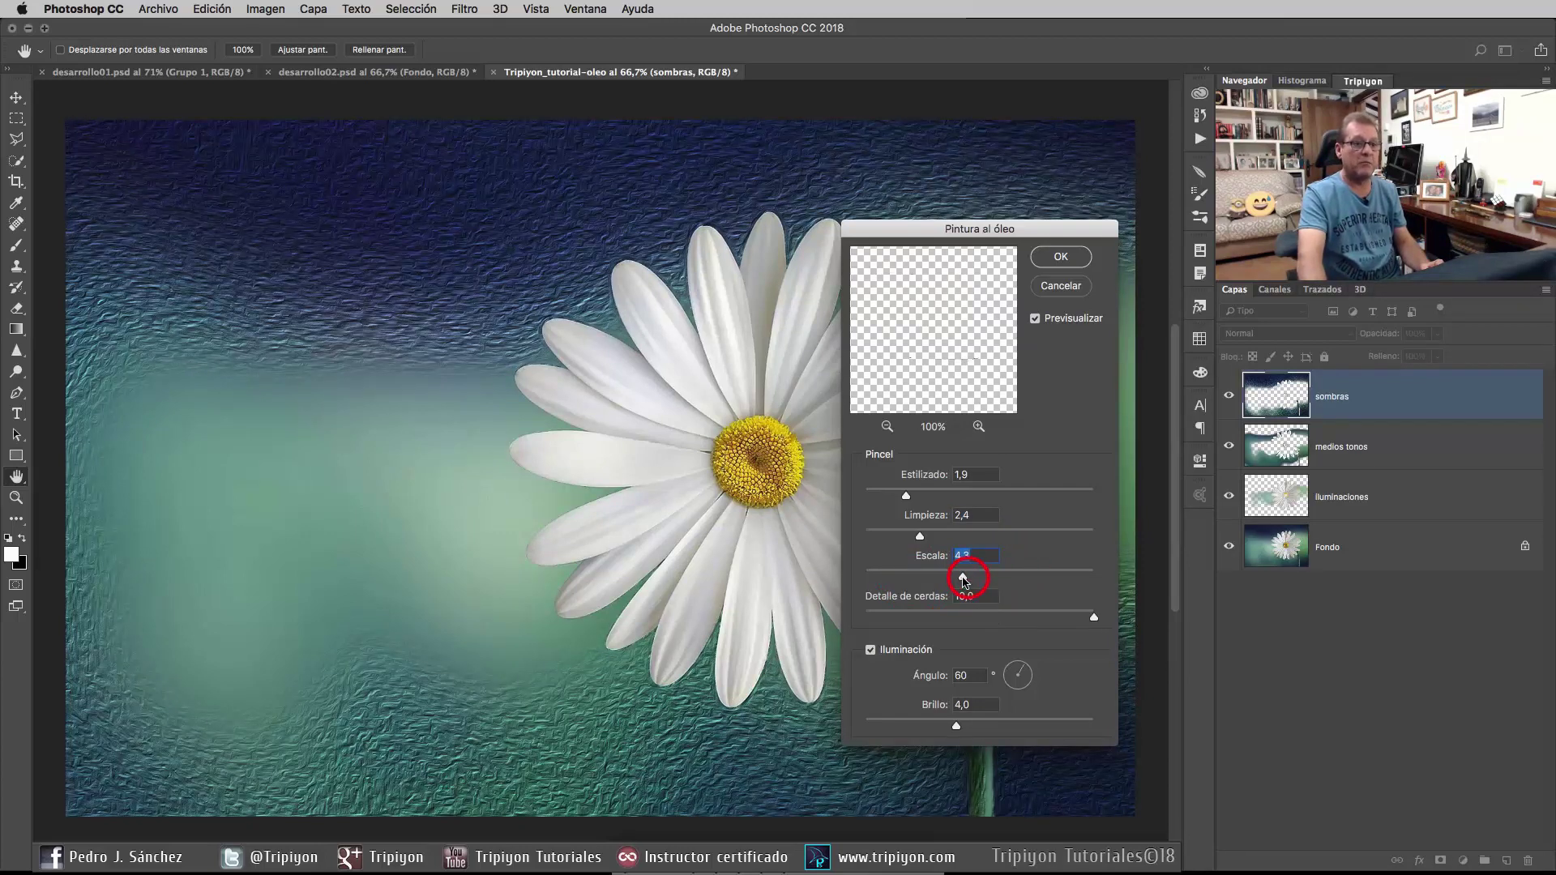
drag(1094, 617, 920, 621)
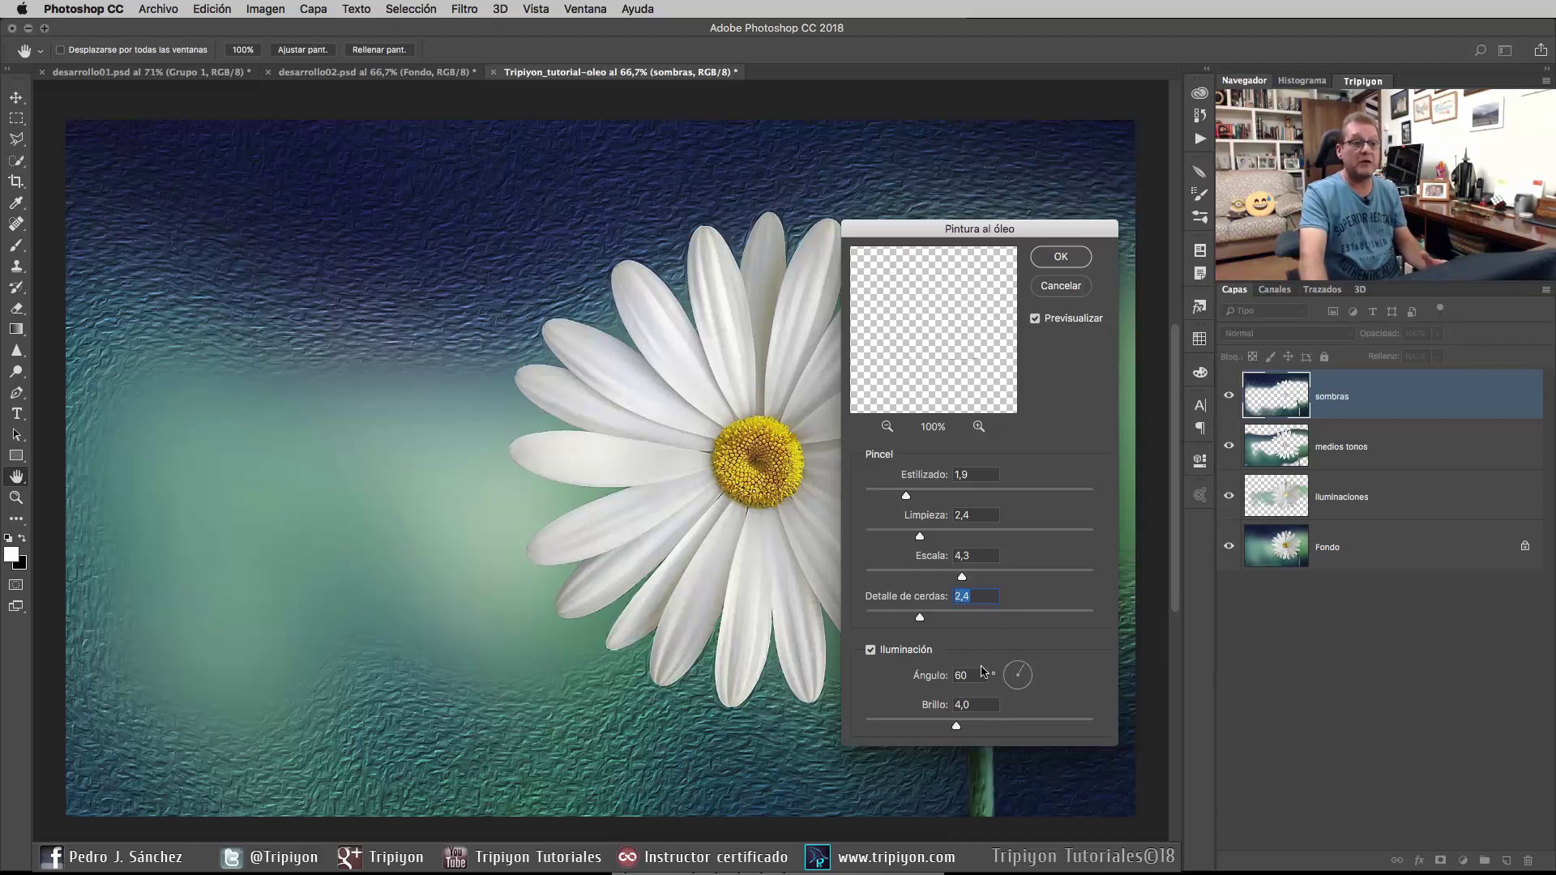
Set lighting angle -60 and brightness 3,8, then apply Oil Paint to sombras
click(981, 675)
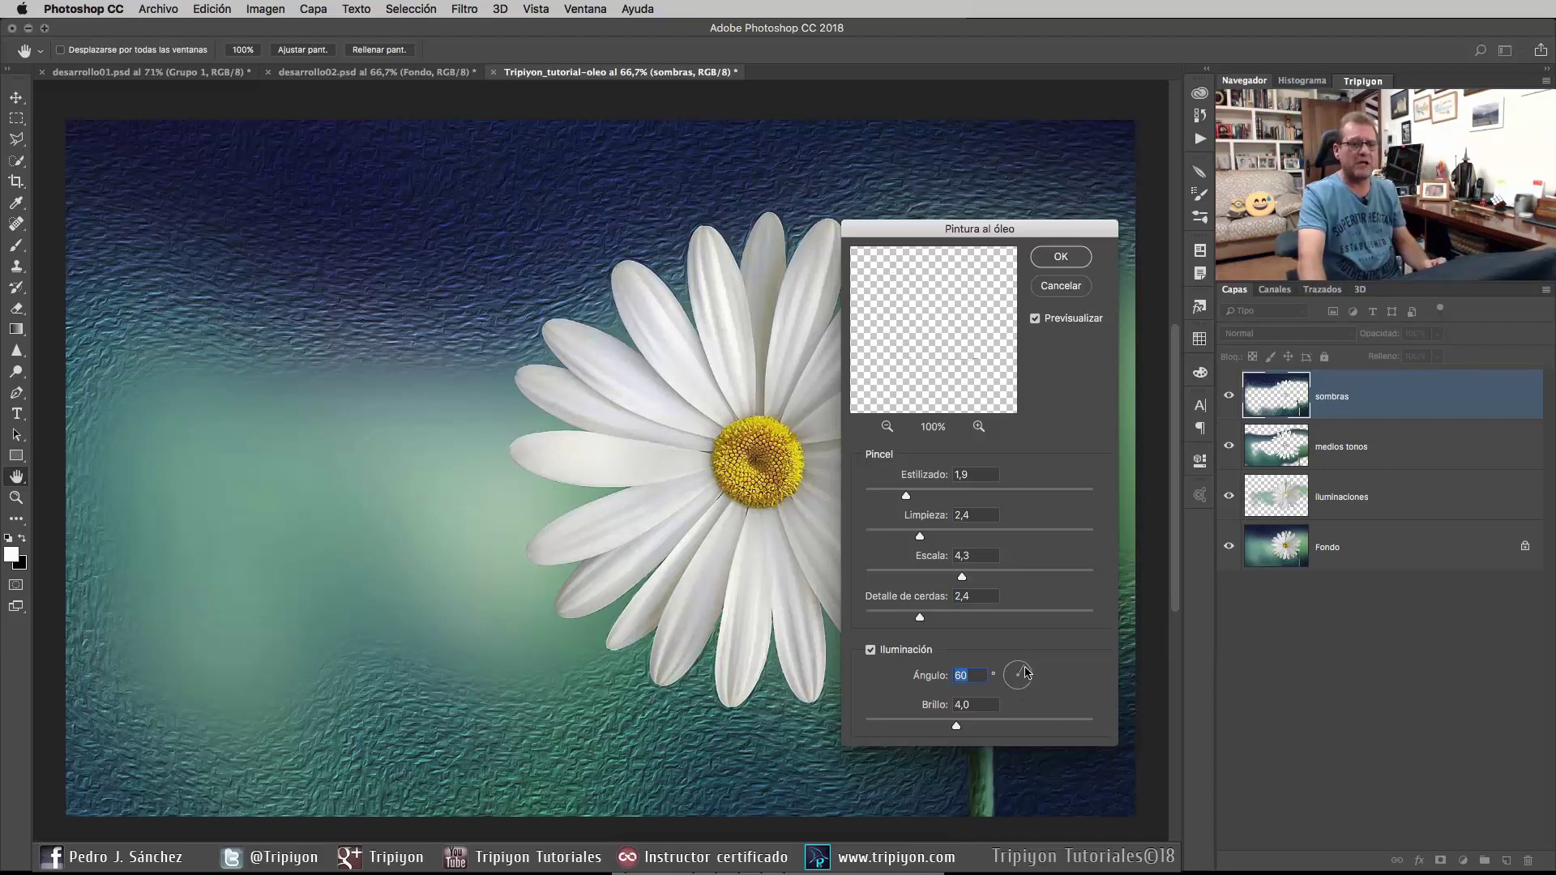
drag(1036, 679, 1030, 688)
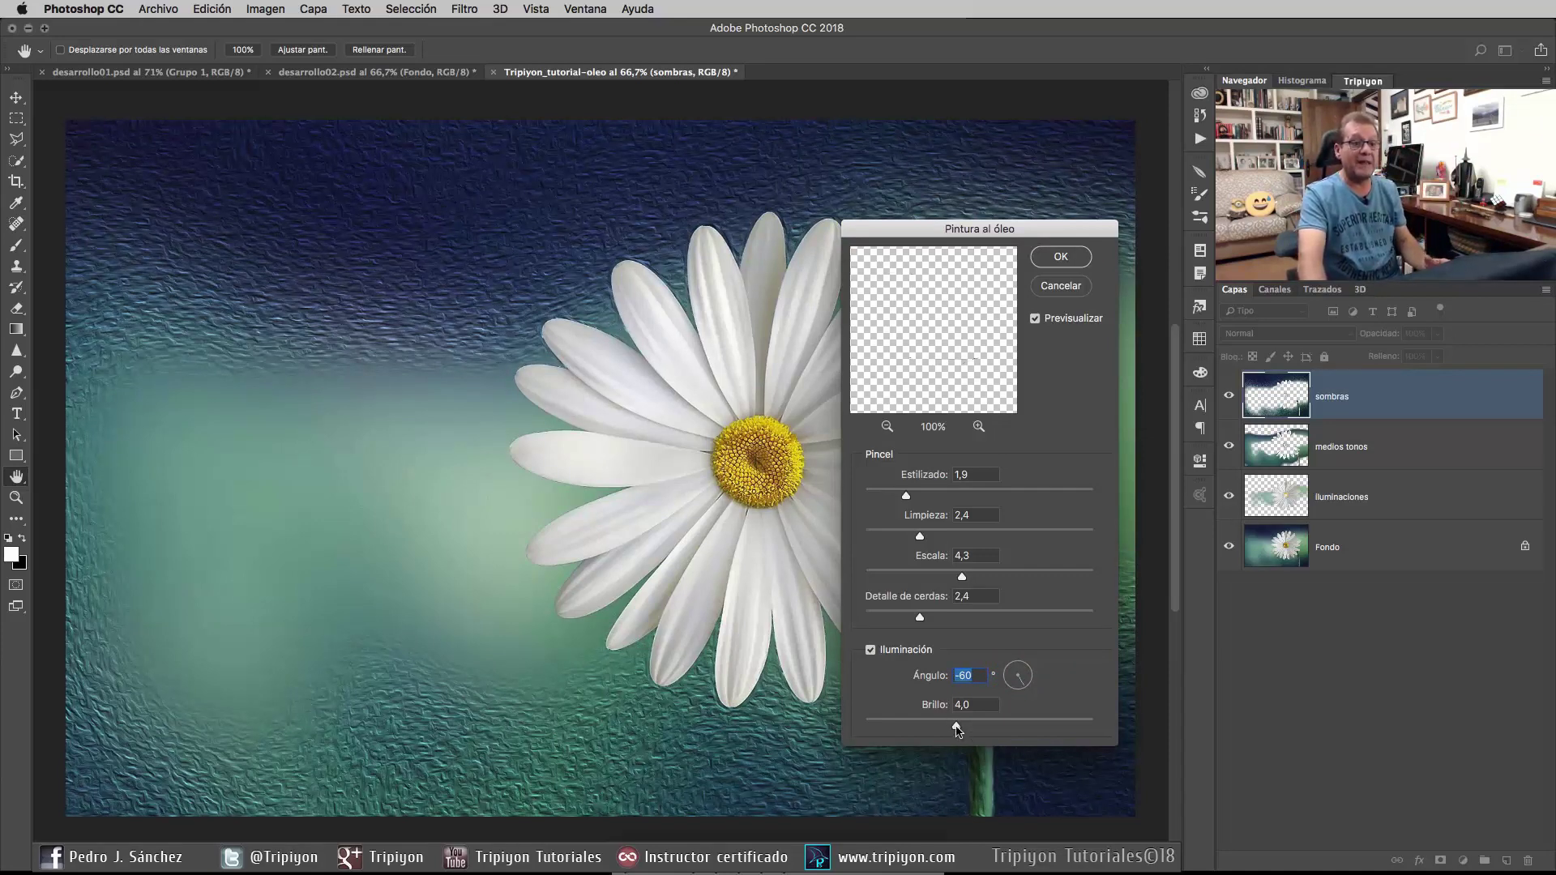
drag(971, 726, 1006, 727)
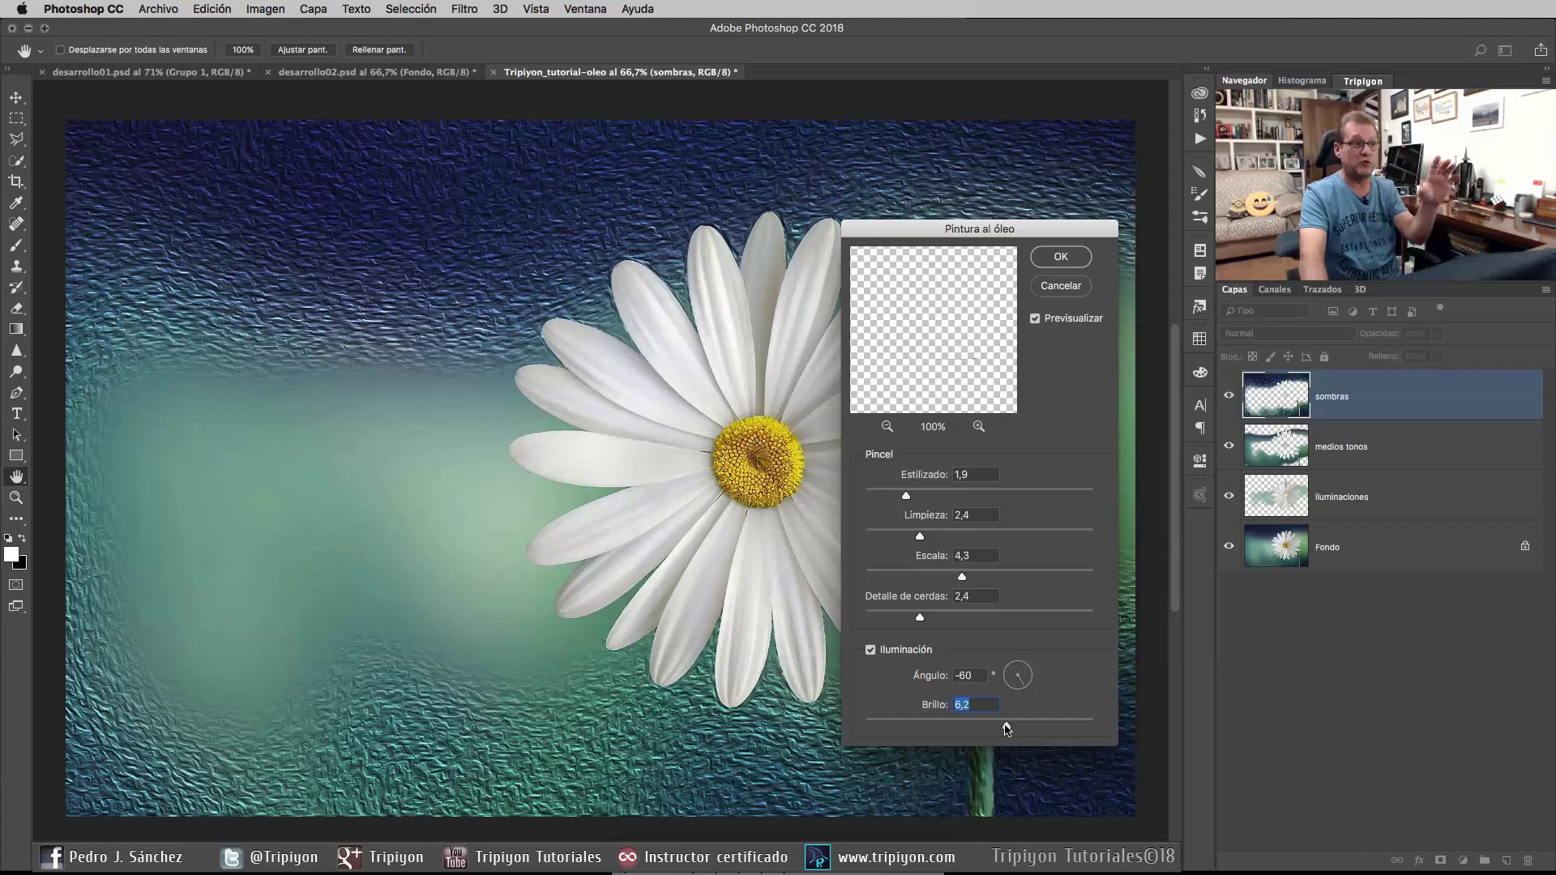
click(1006, 727)
mouse_move(1006, 726)
mouse_down()
mouse_move(926, 727)
mouse_move(976, 733)
mouse_up()
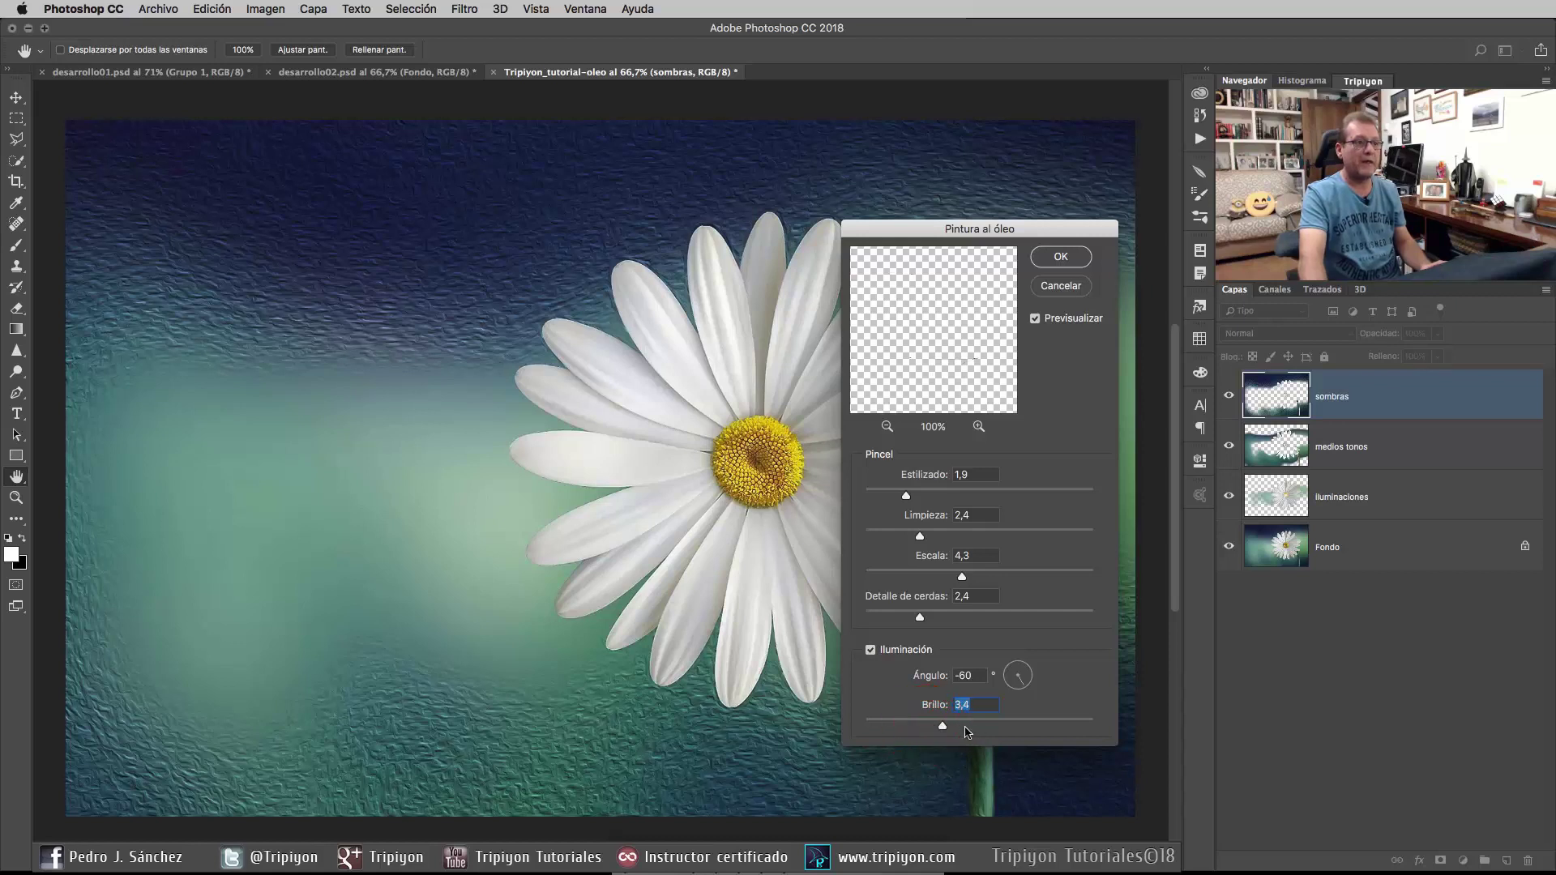
drag(942, 729, 954, 727)
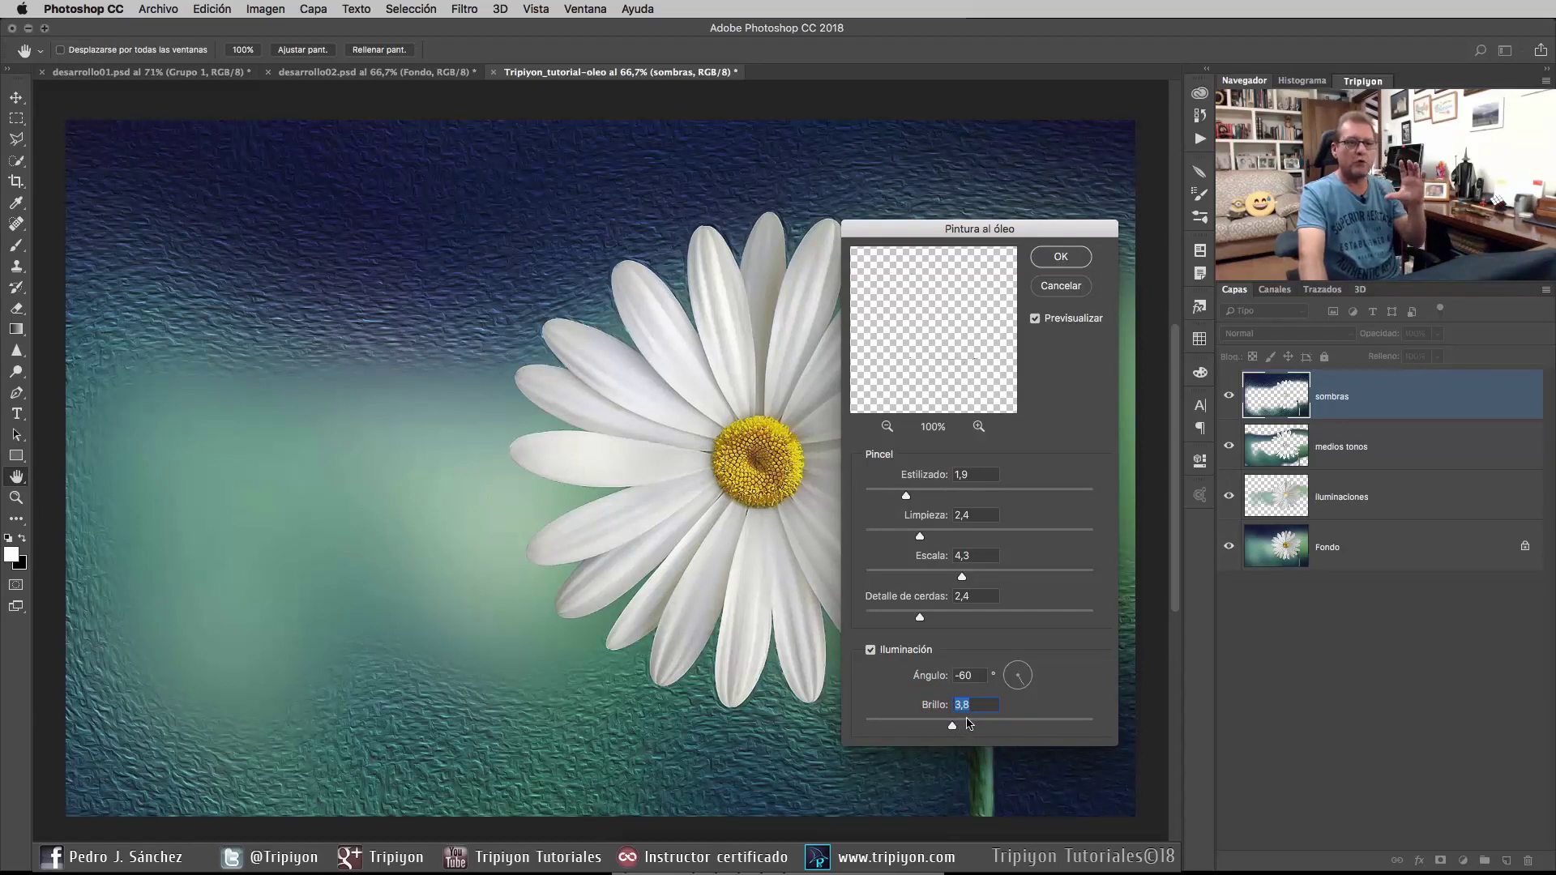
click(1060, 257)
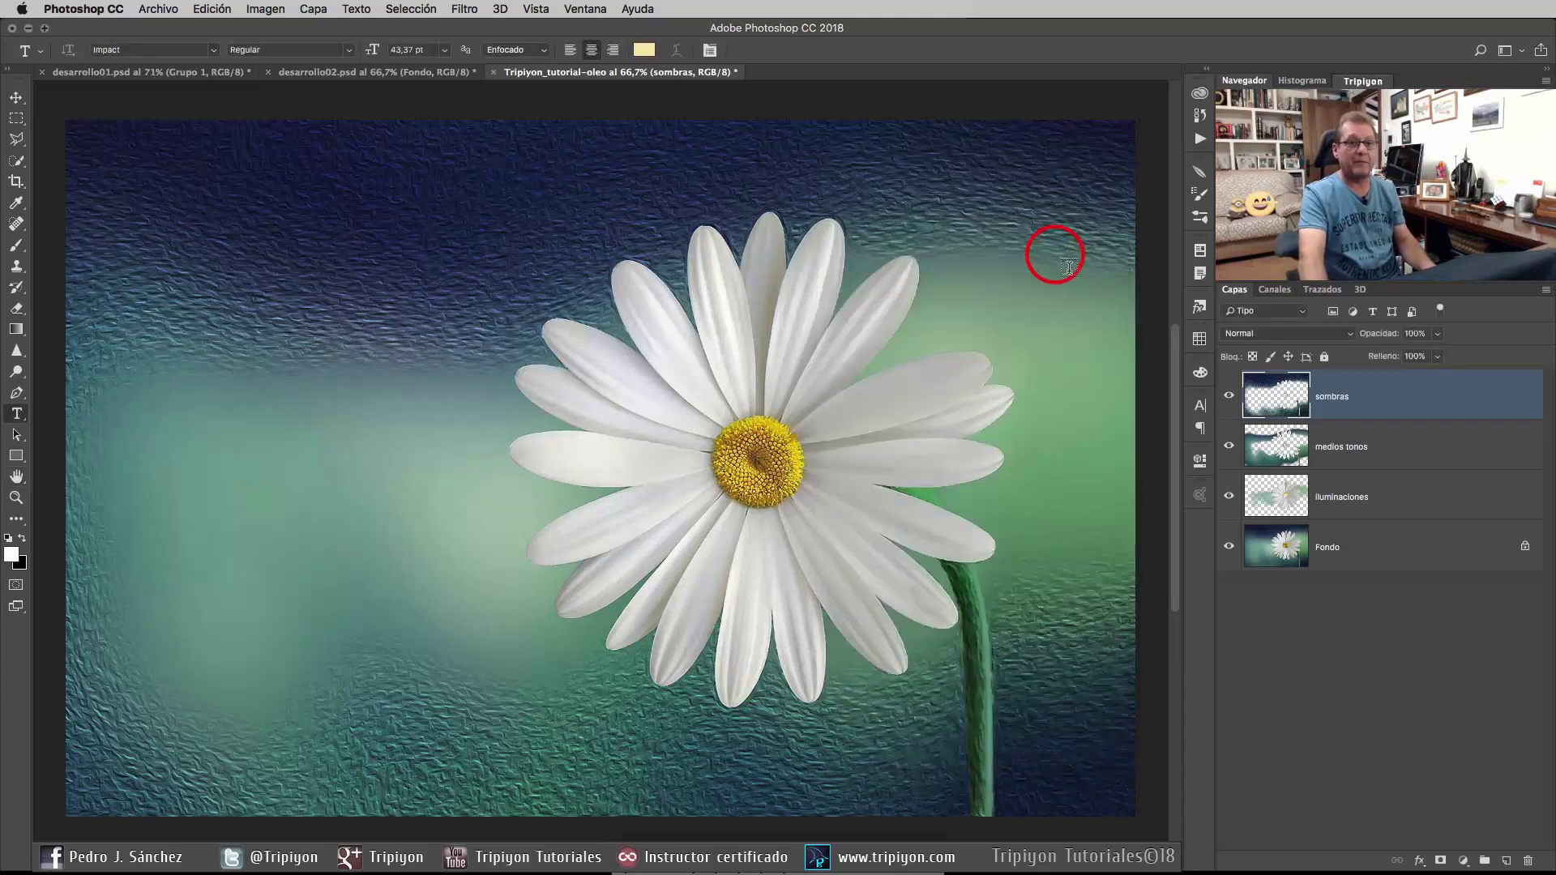
Open Pintura al óleo on the medios tonos layer with Estilizado at its maximum 10,0
click(1421, 448)
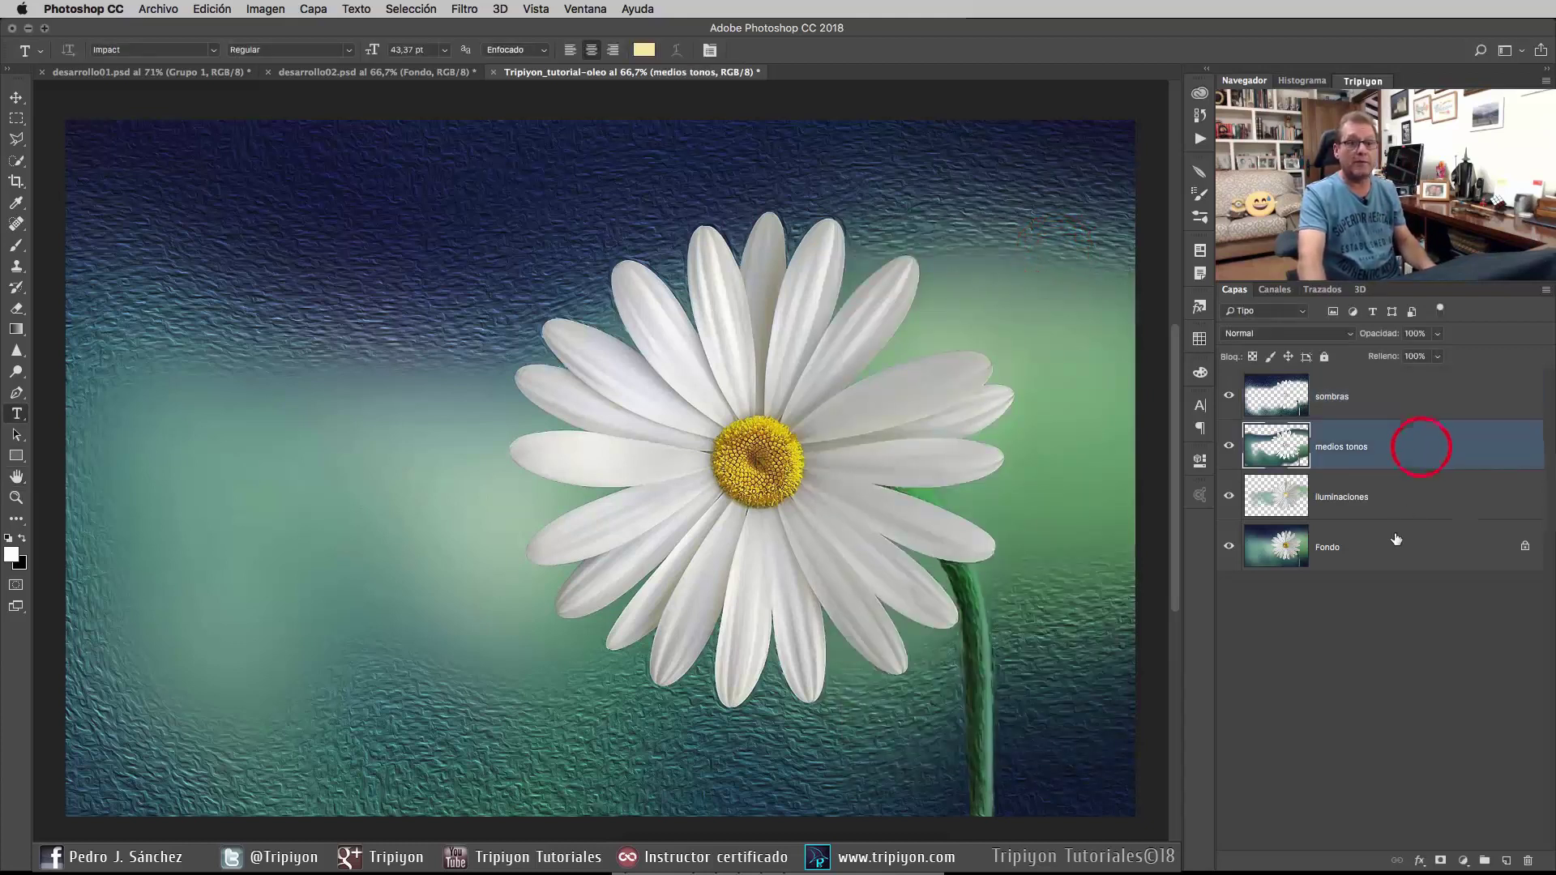
click(465, 9)
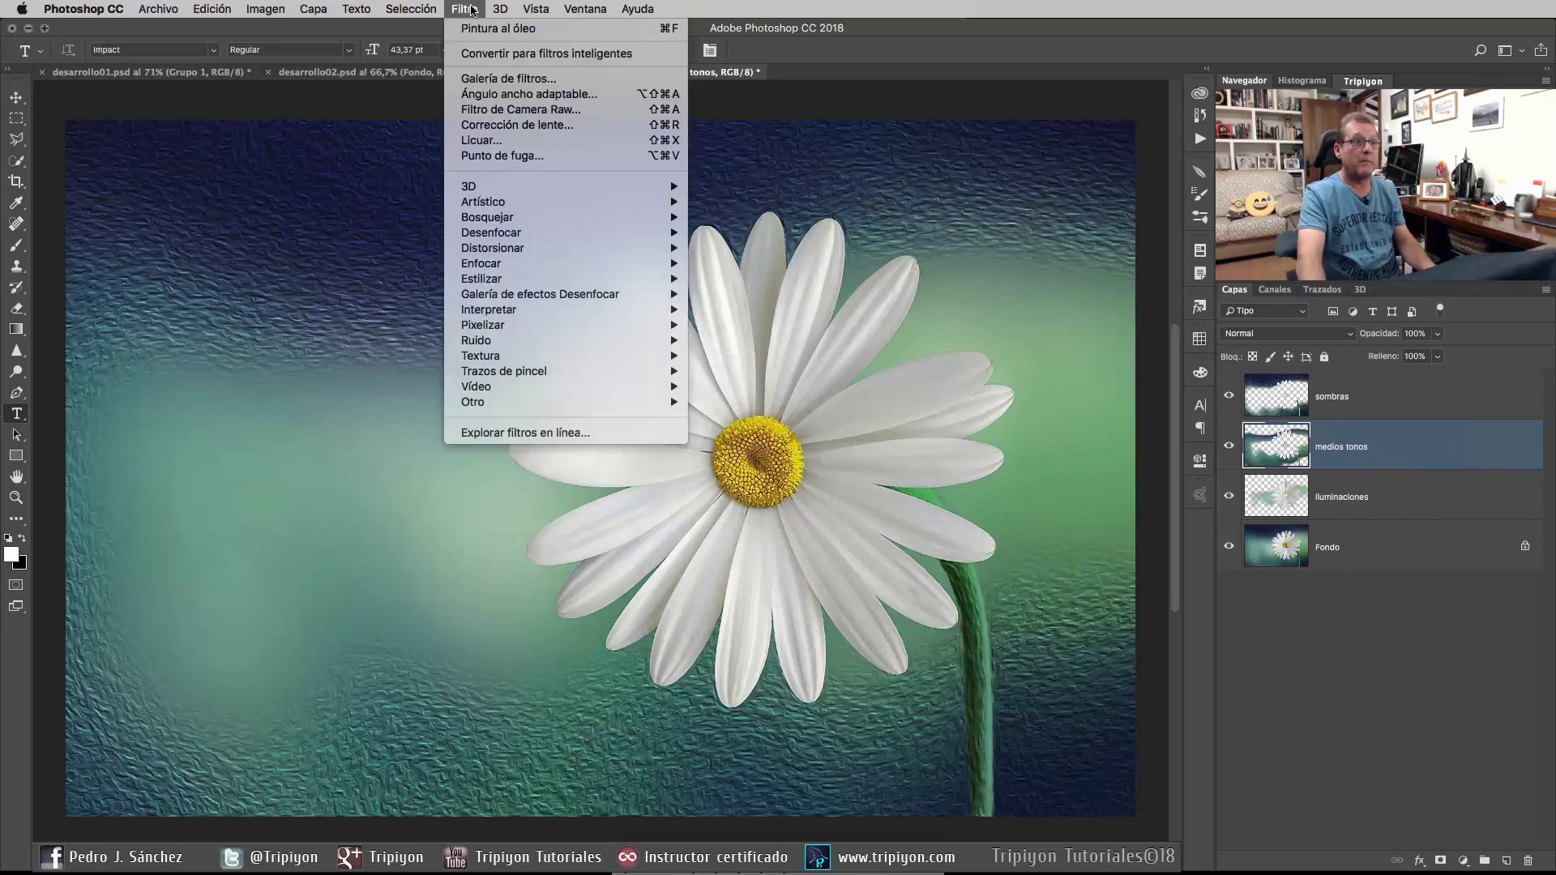
mouse_move(481, 279)
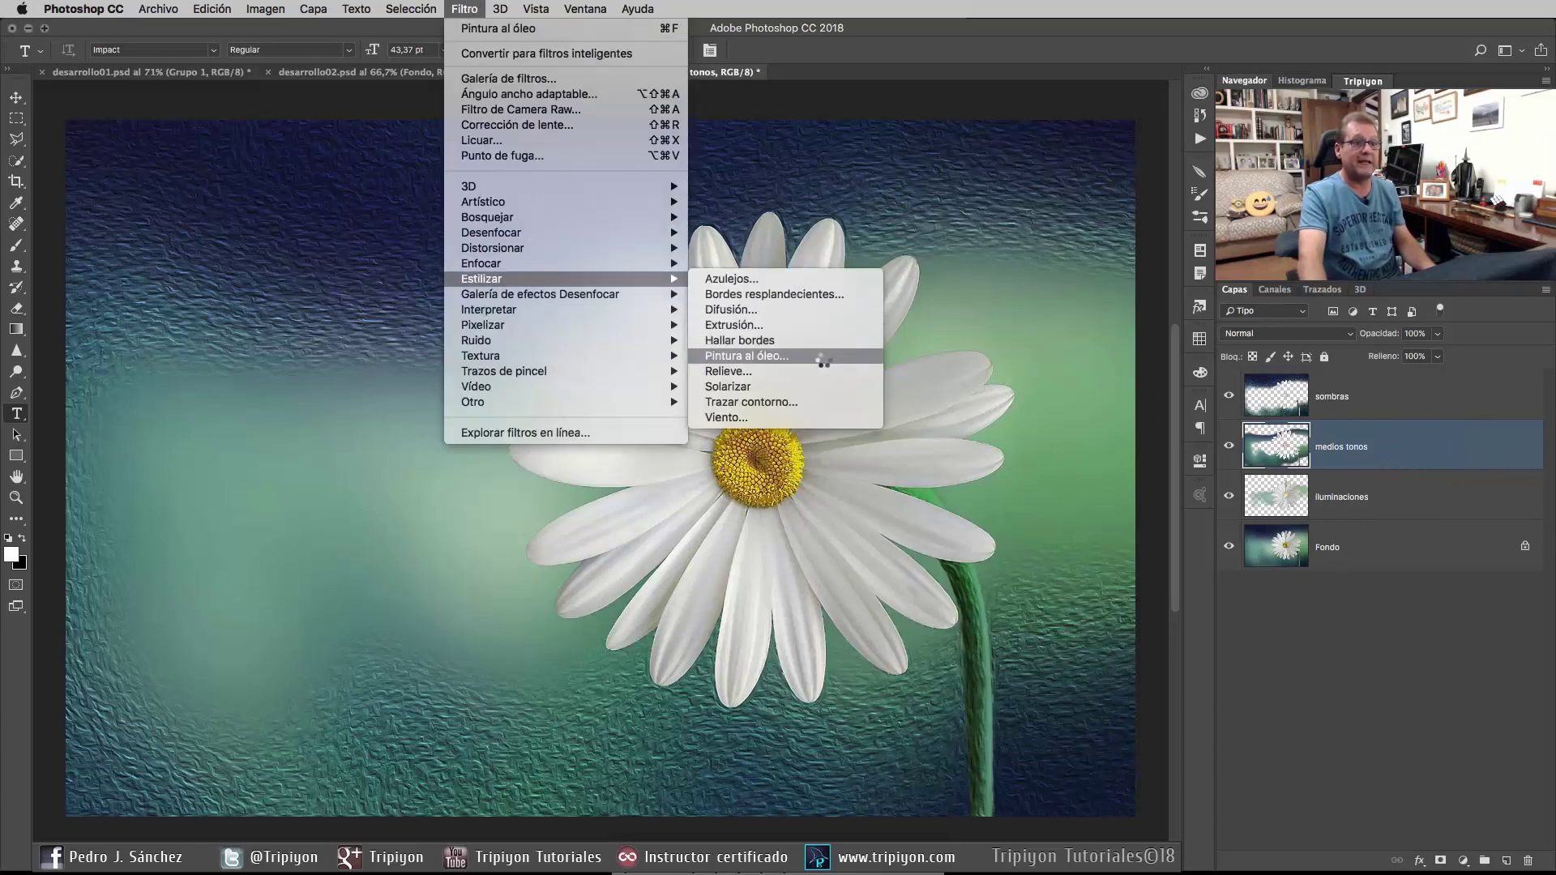
click(820, 358)
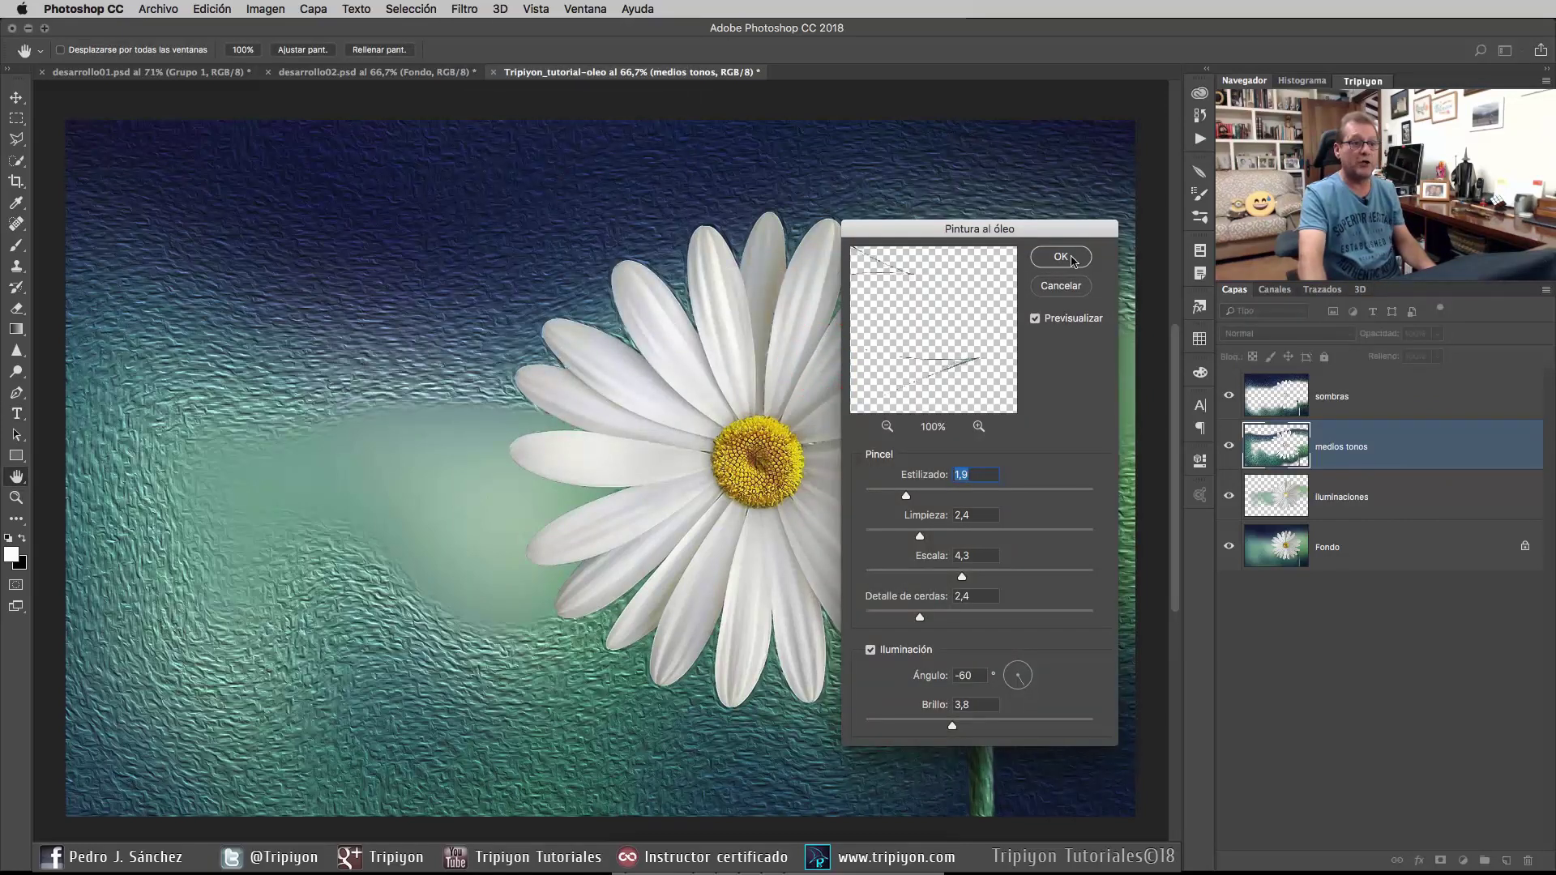
mouse_move(1058, 227)
mouse_down()
mouse_move(1044, 317)
mouse_move(1052, 297)
mouse_up()
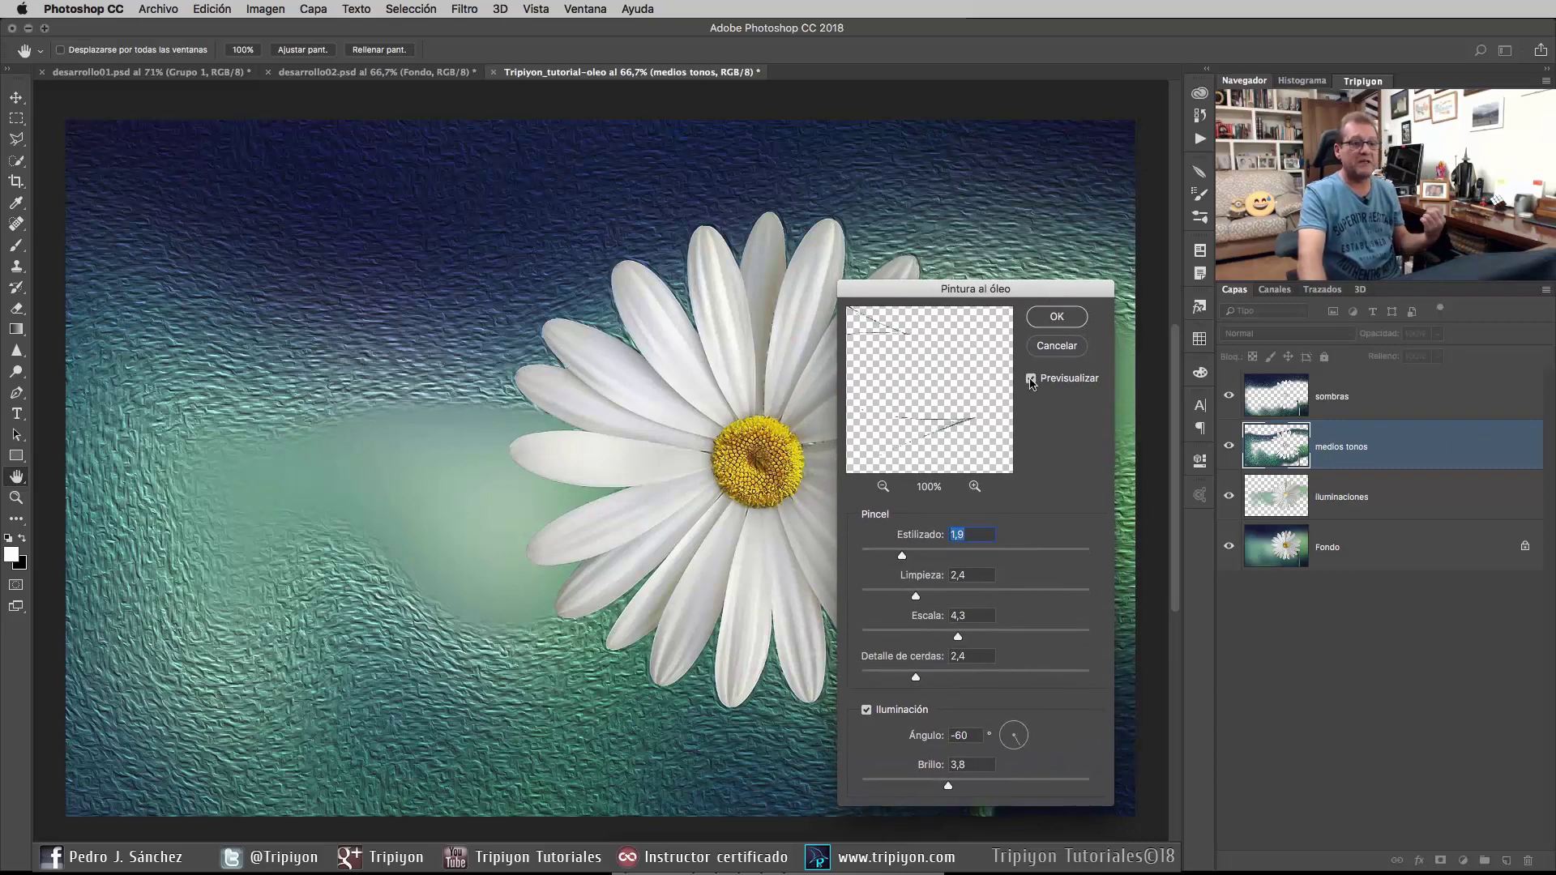
mouse_move(1060, 291)
mouse_down()
mouse_move(825, 297)
mouse_move(1012, 282)
mouse_up()
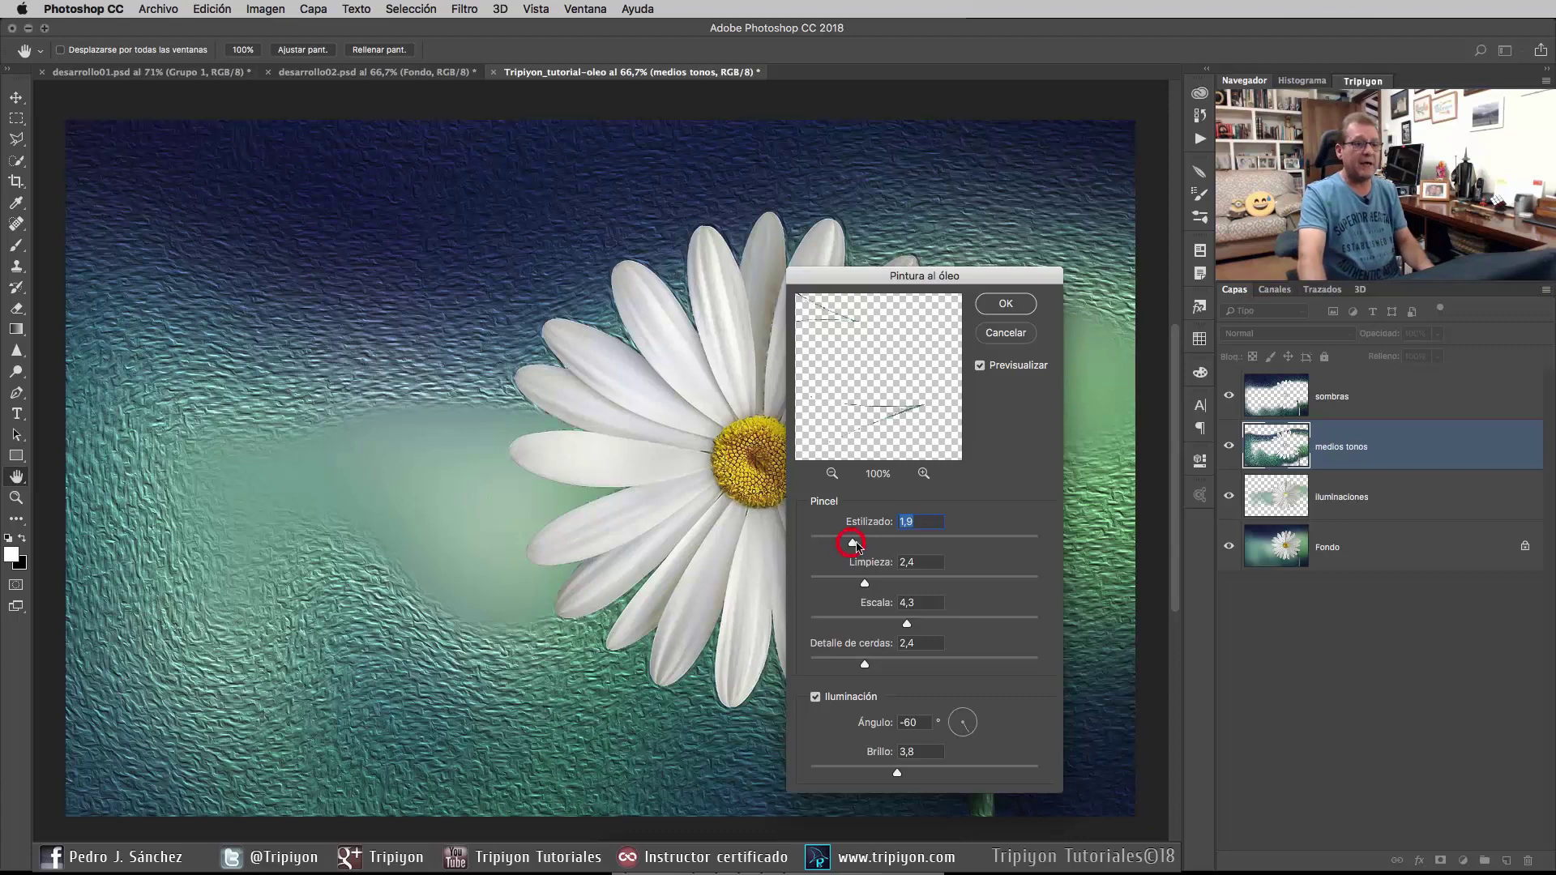
drag(855, 545, 1045, 549)
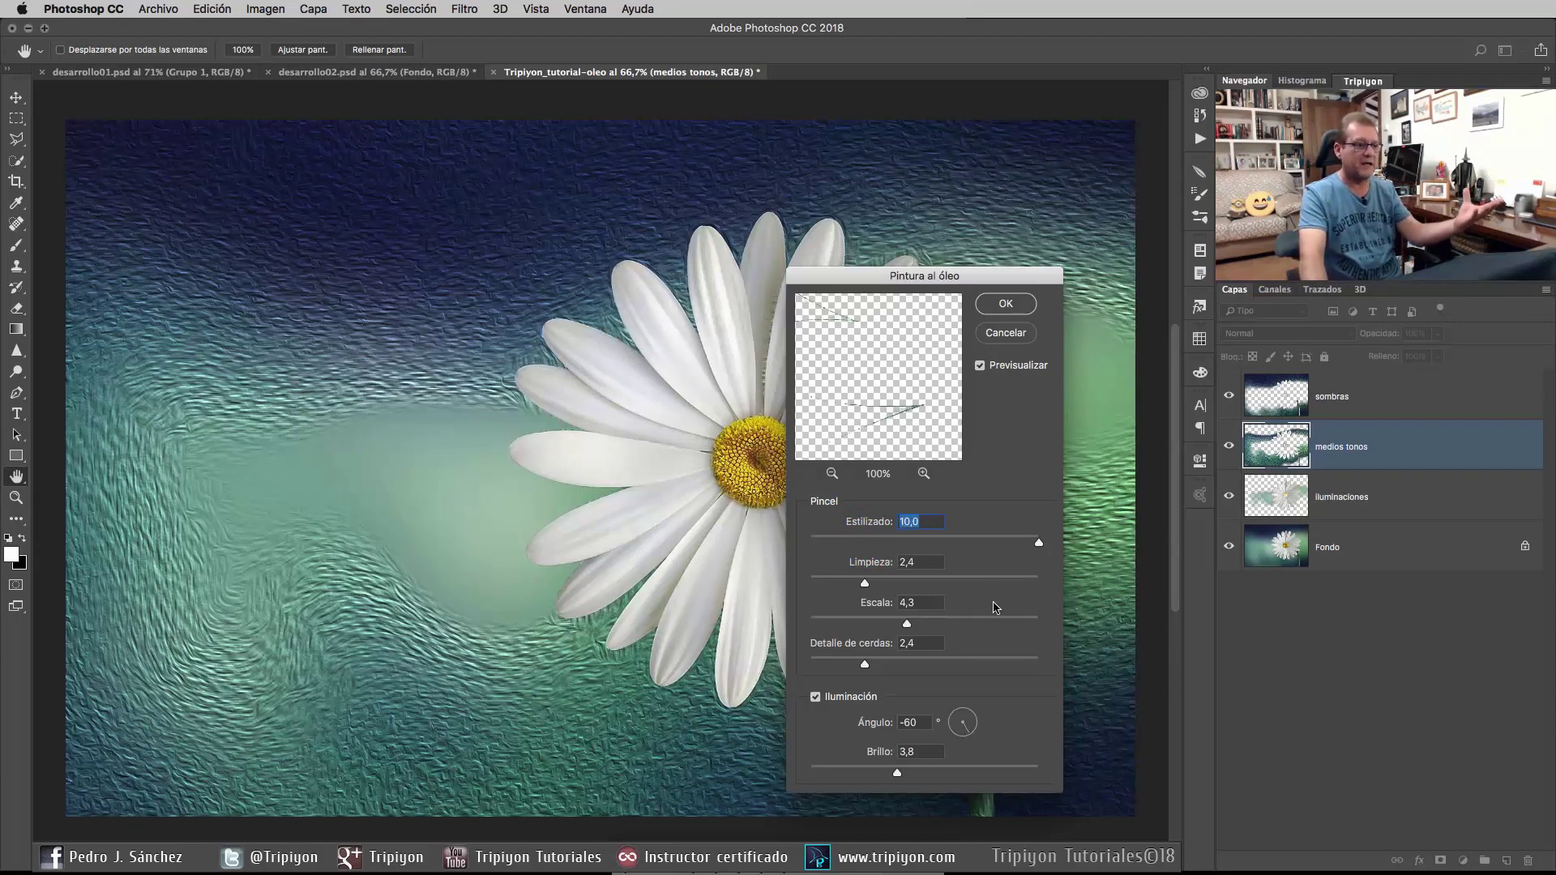
Set the midtone Oil Paint to Limpieza 10, Escala 4.8 and Detalle de cerdas 7.1
drag(975, 580, 1009, 583)
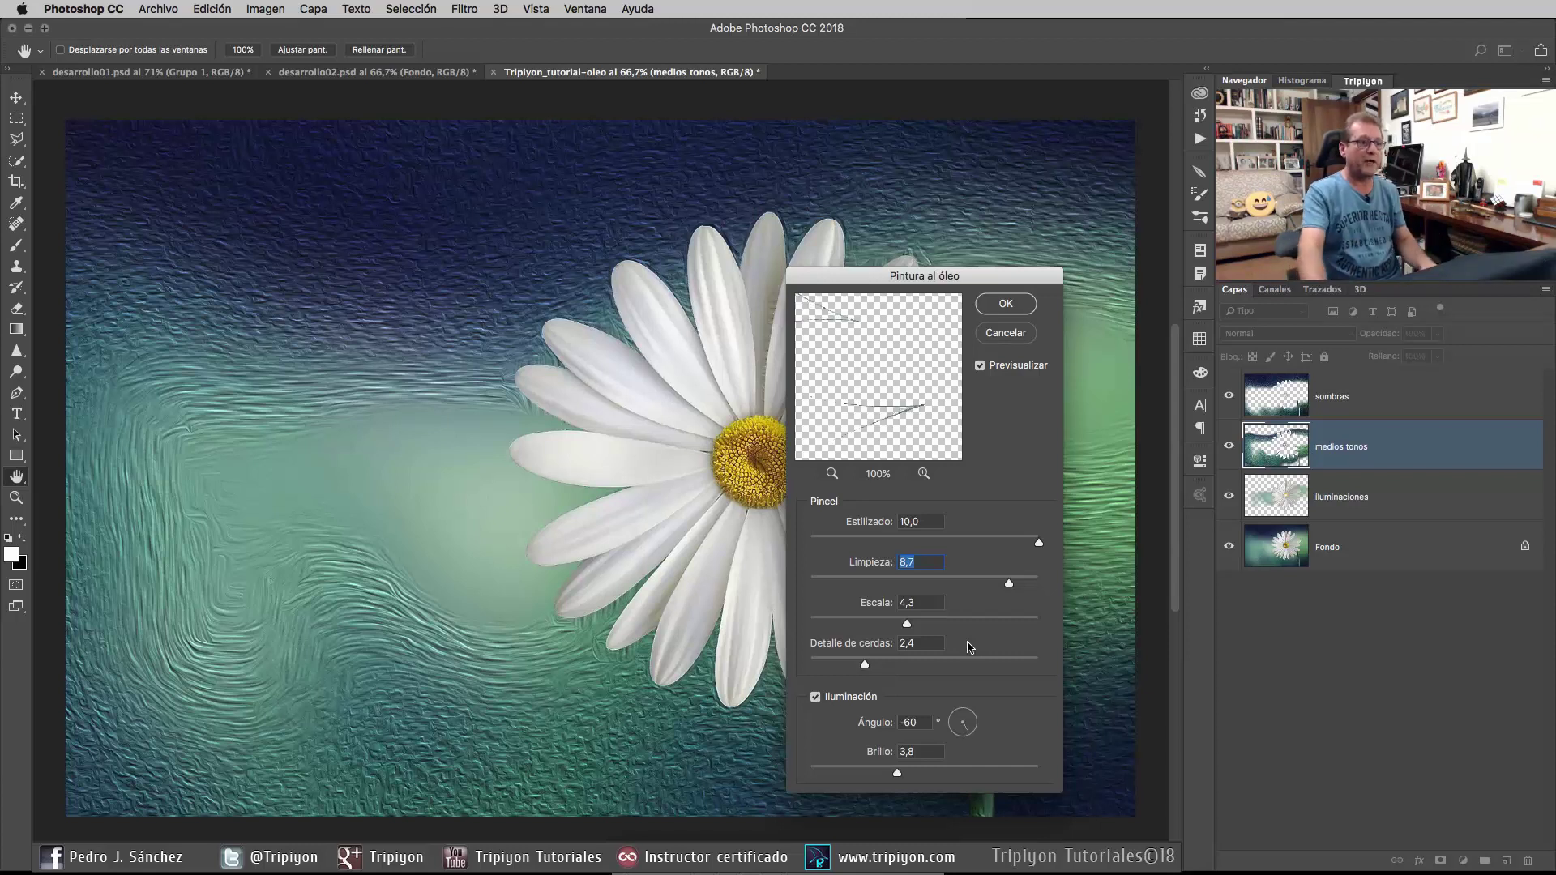
drag(1009, 587, 1026, 587)
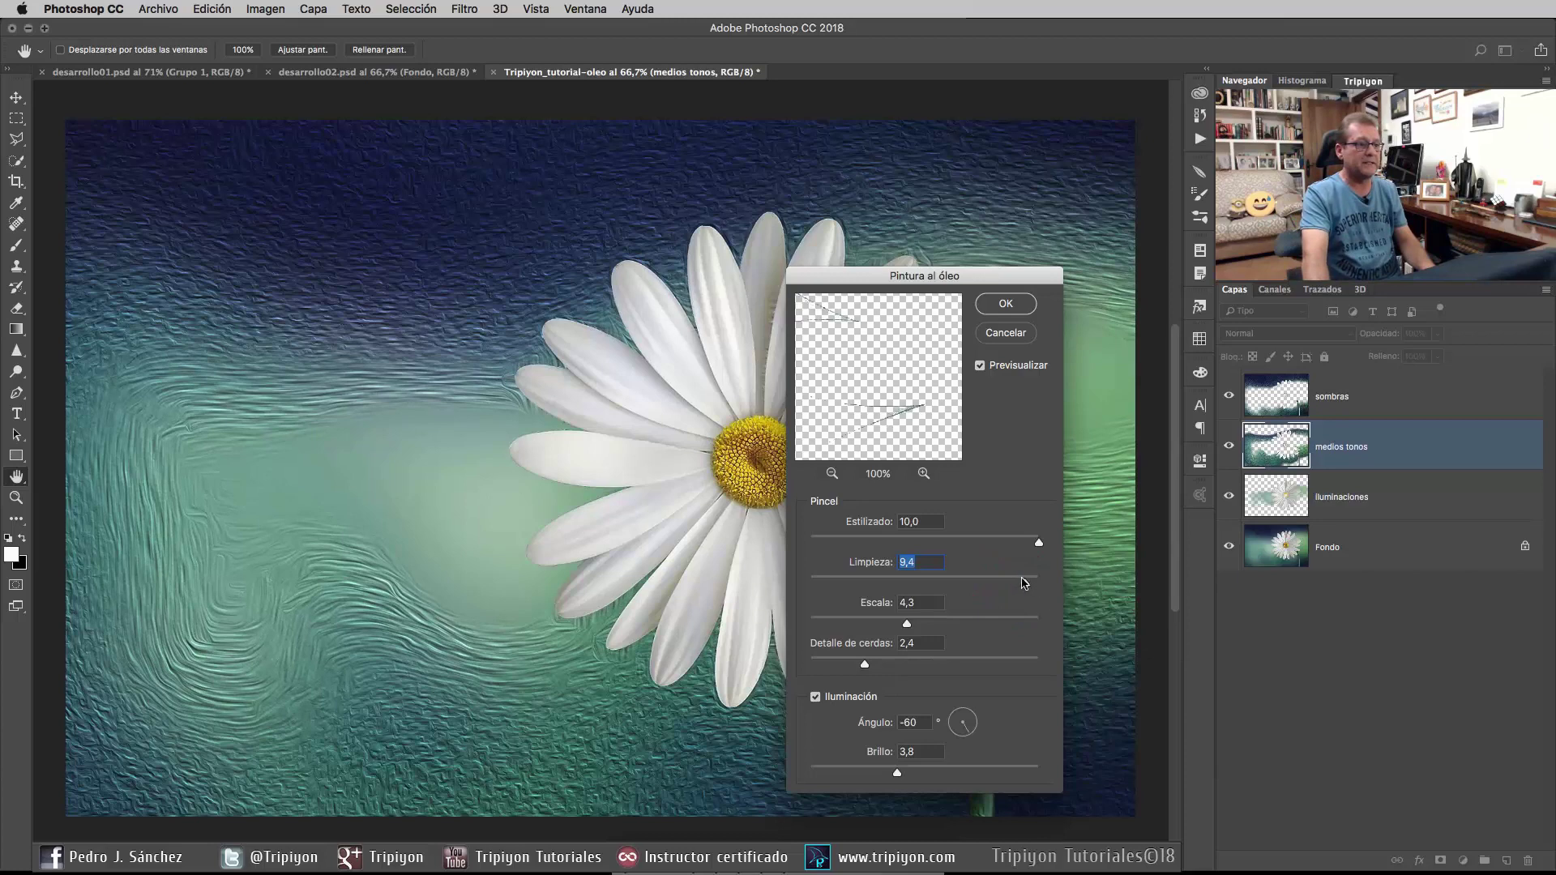
drag(1024, 583, 1042, 587)
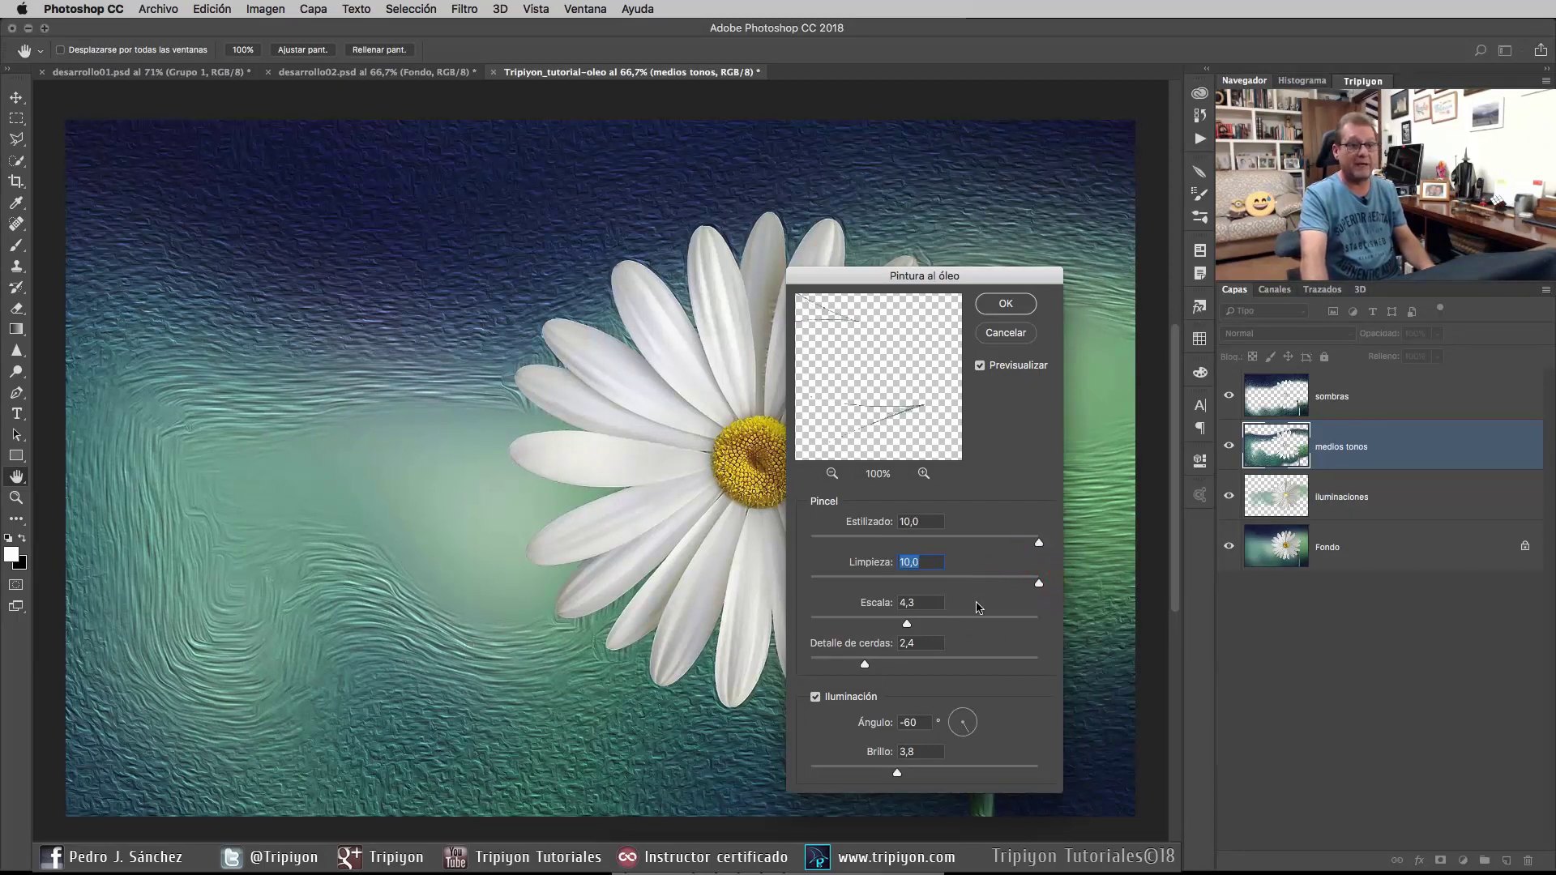
drag(911, 626, 918, 624)
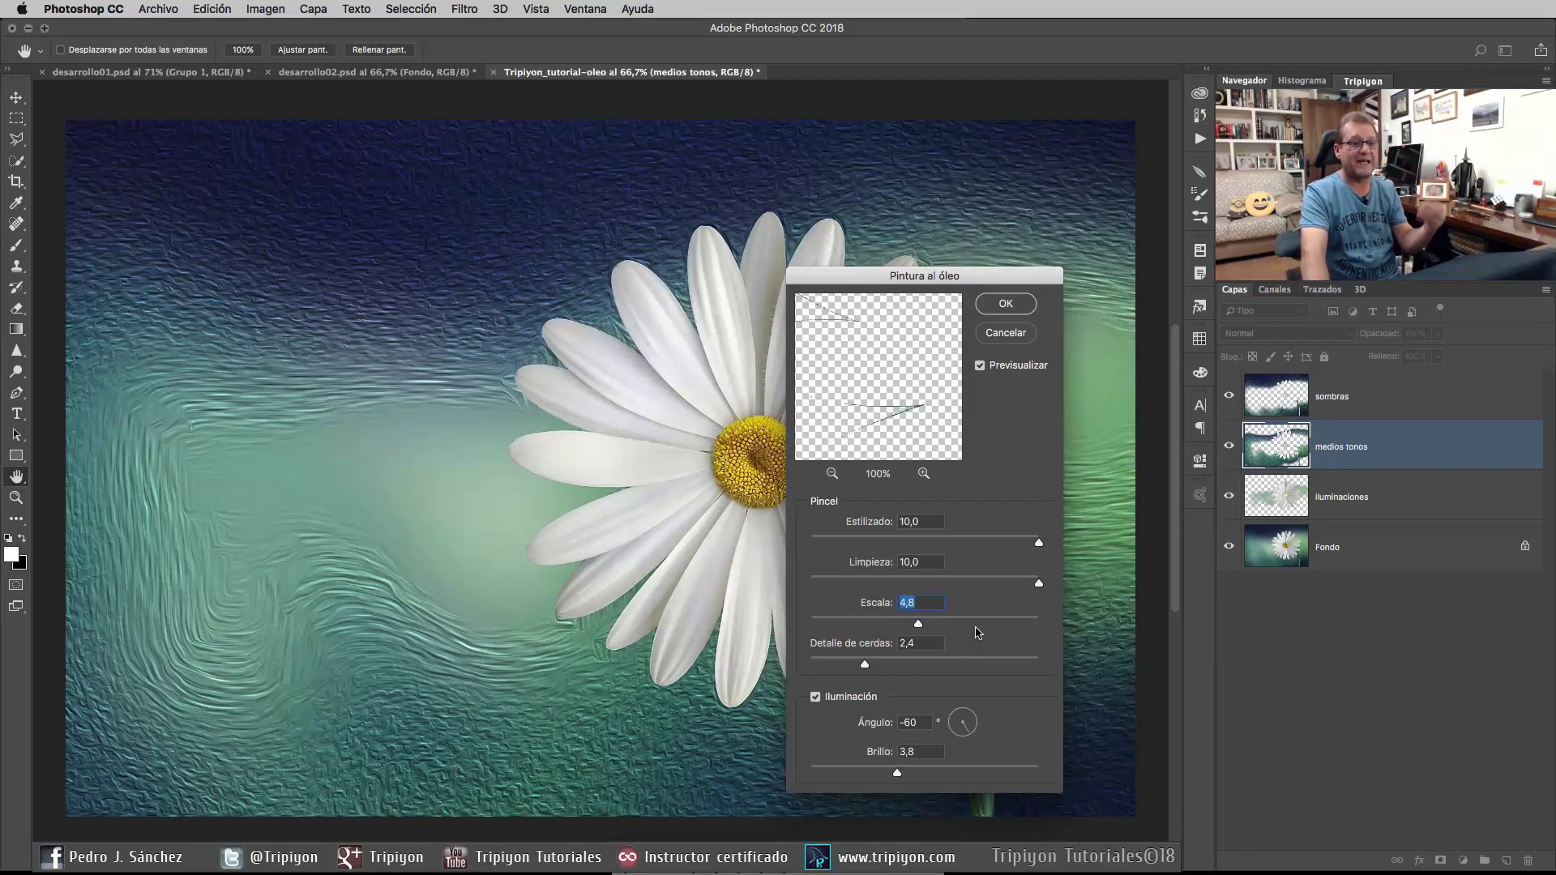
drag(865, 664, 962, 666)
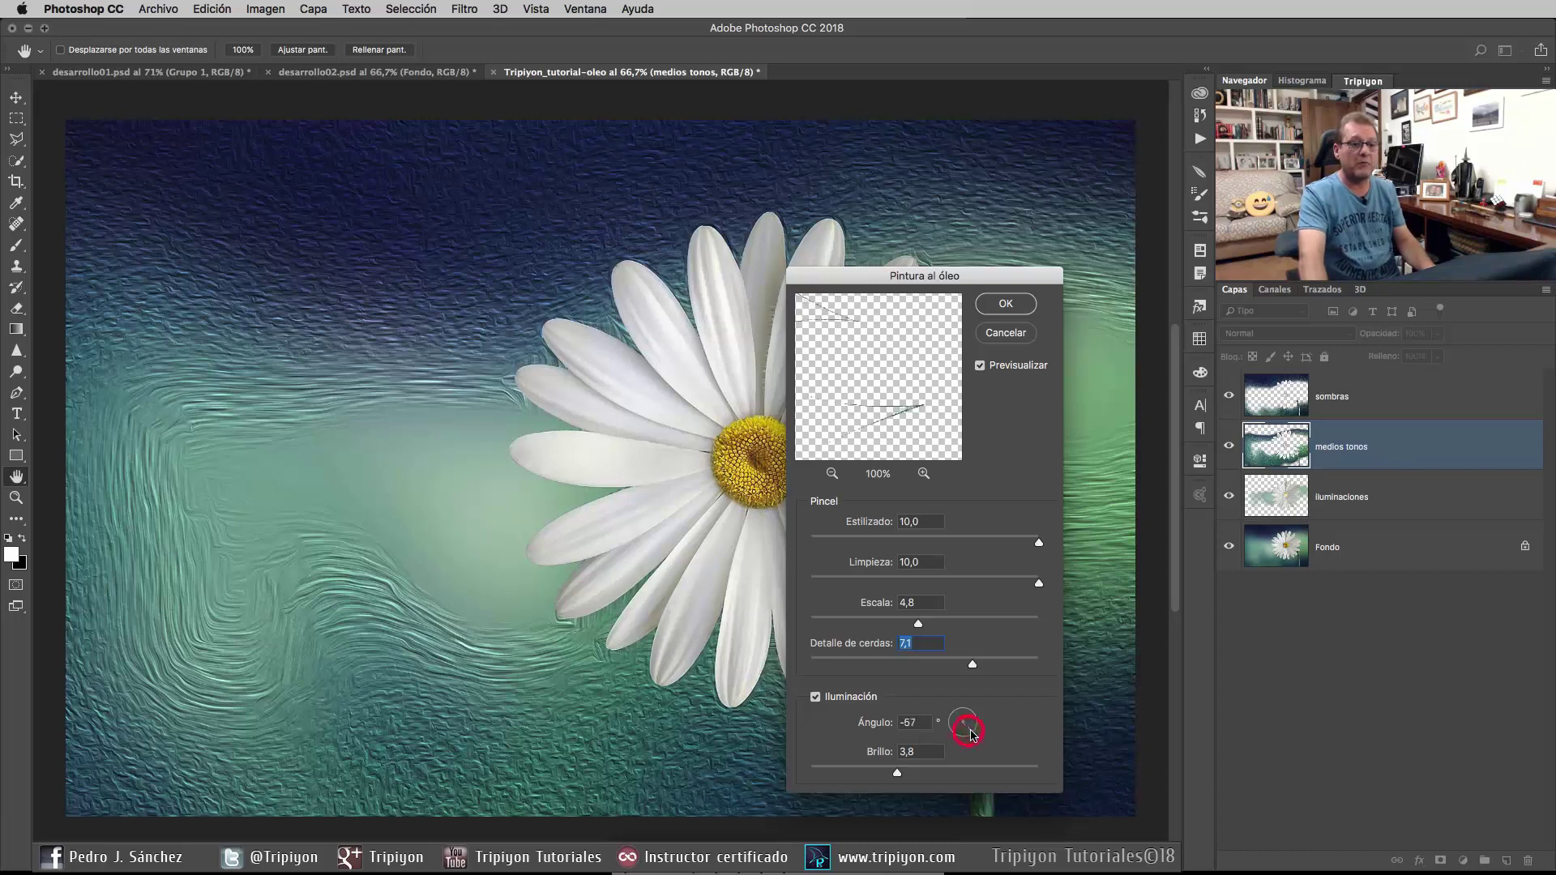
Set the lighting angle to -31 and Brillo to 6.0, then apply Oil Paint to medios tonos
drag(972, 735, 976, 733)
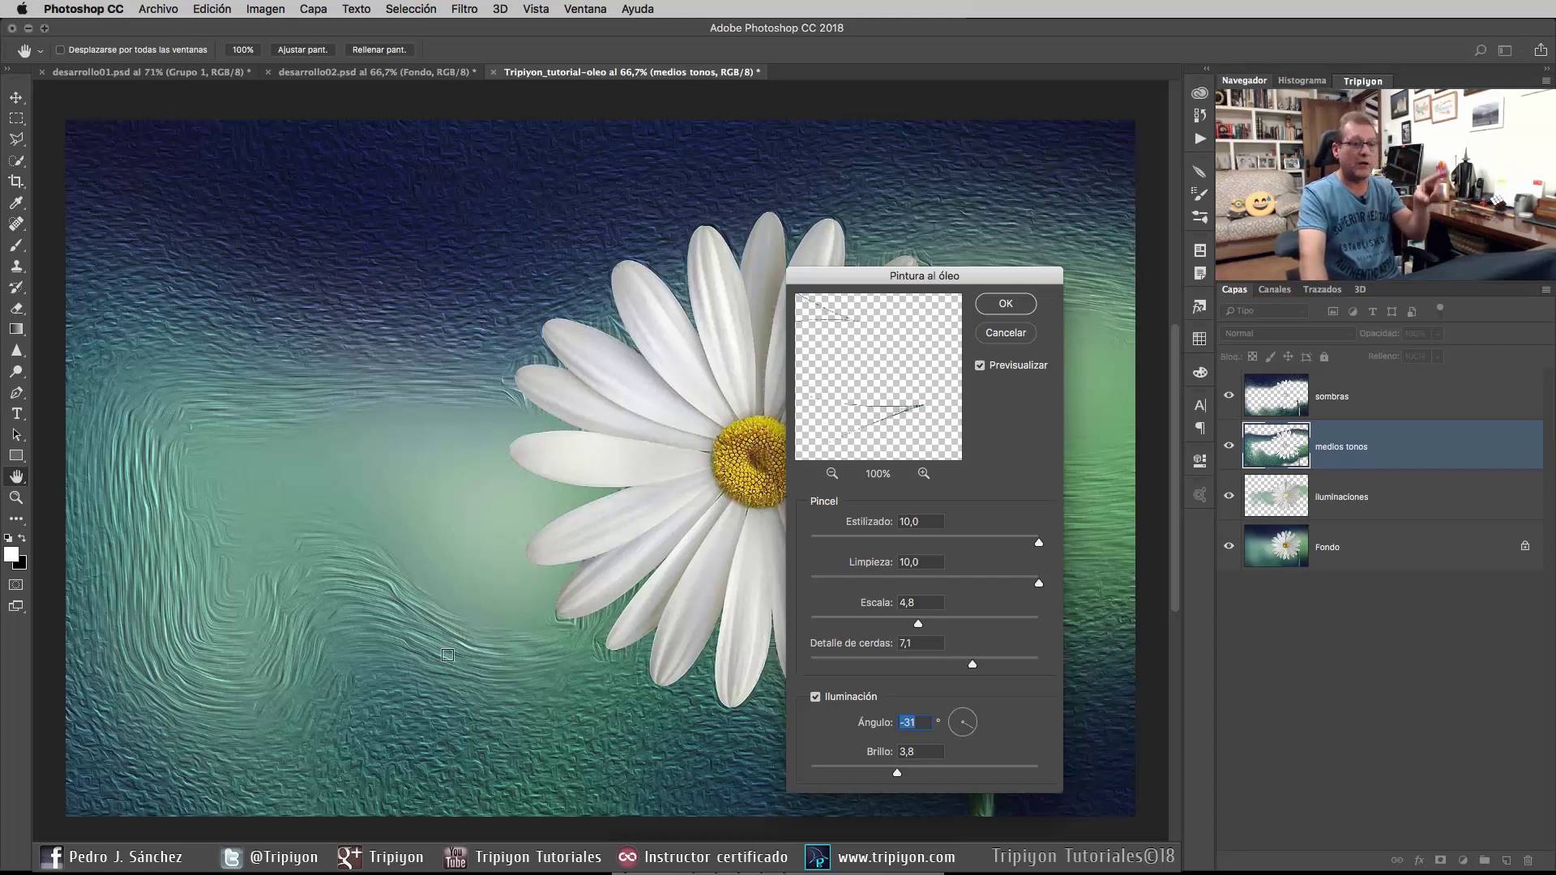
drag(898, 777, 947, 774)
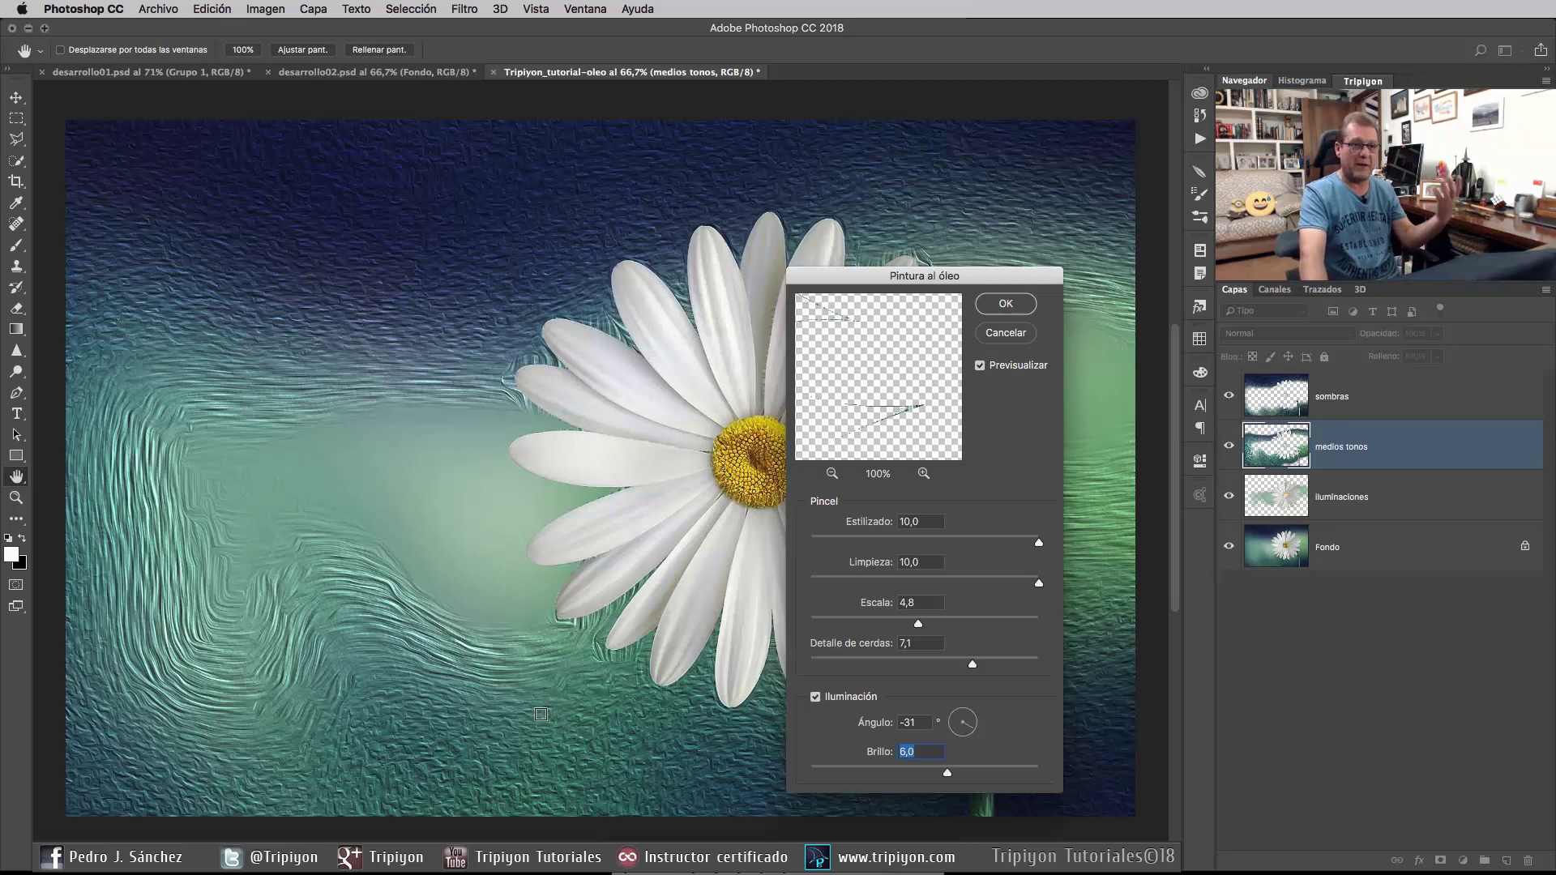
click(1016, 303)
Open Pintura al óleo on the iluminaciones layer and move its dialog off the daisy
click(1416, 497)
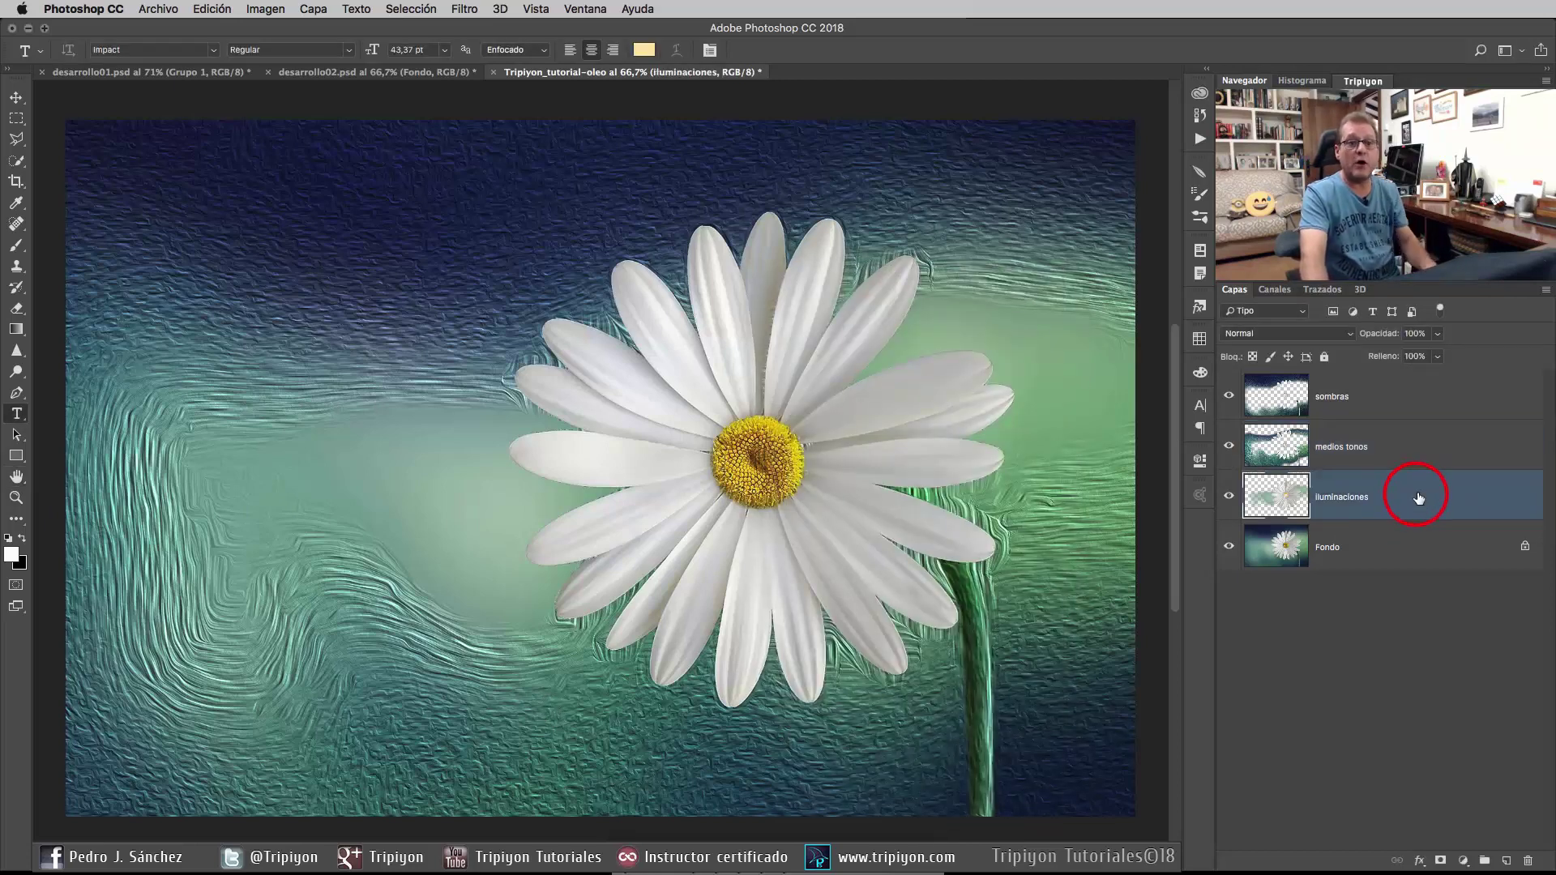
click(464, 9)
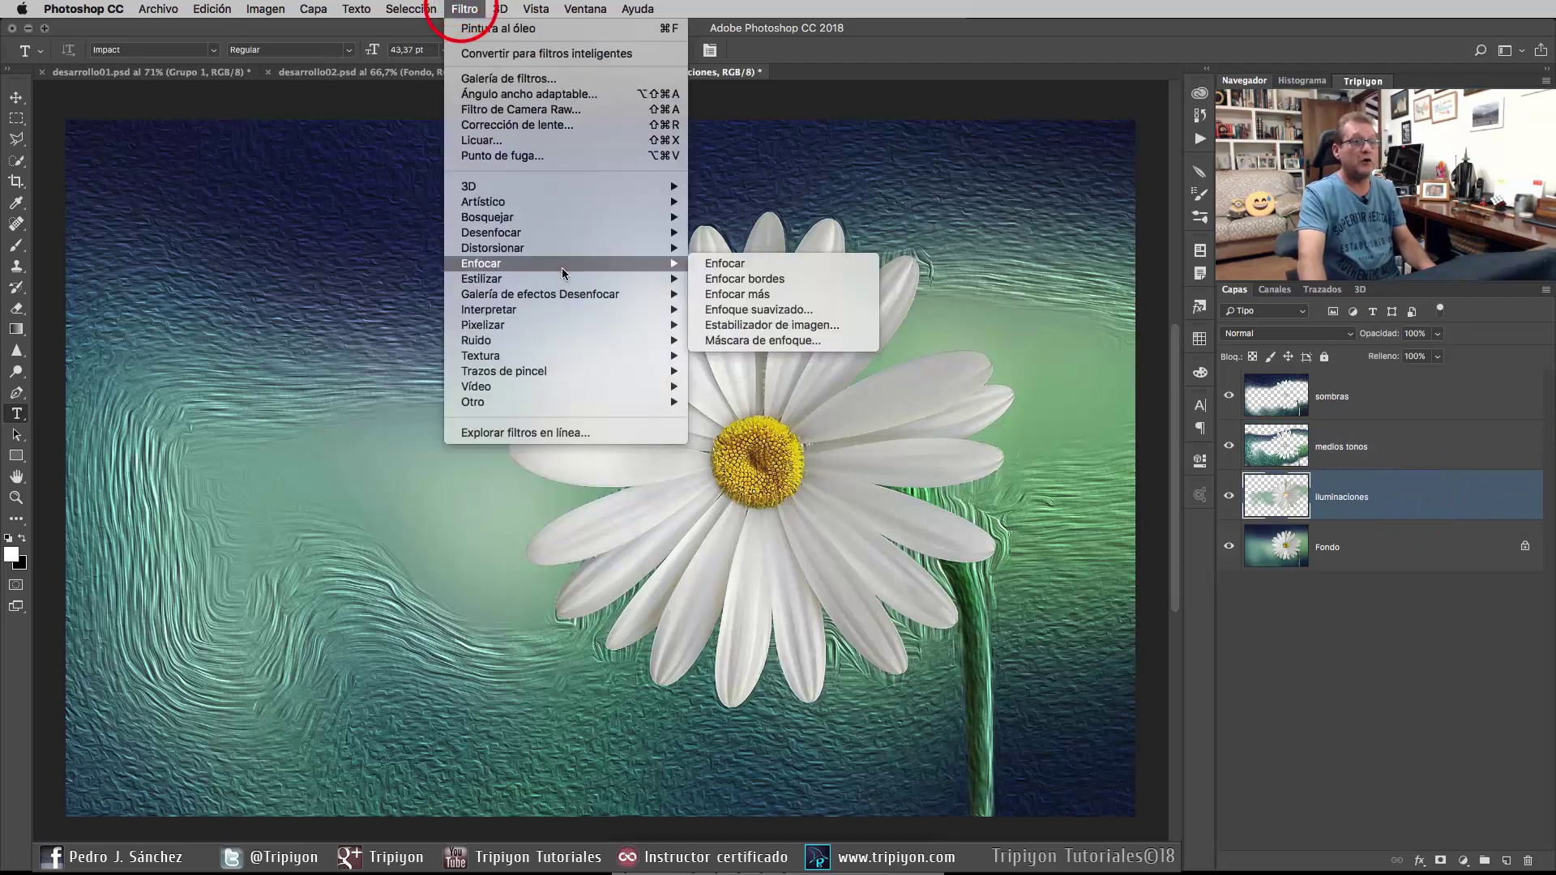
mouse_move(481, 279)
click(792, 356)
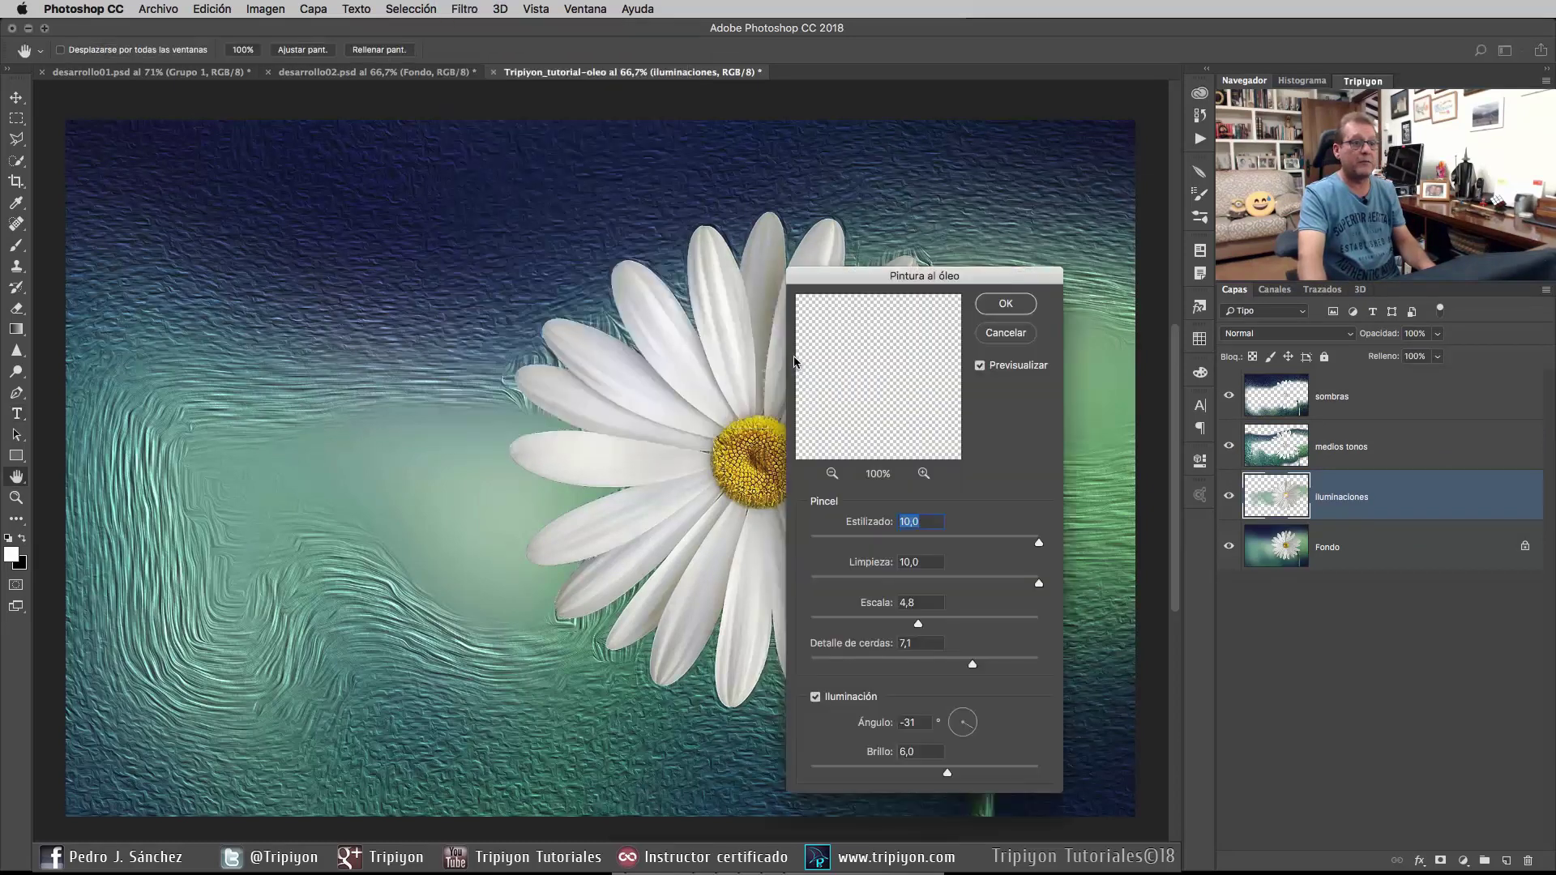
mouse_move(1052, 276)
mouse_down()
mouse_move(993, 186)
mouse_move(275, 275)
mouse_up()
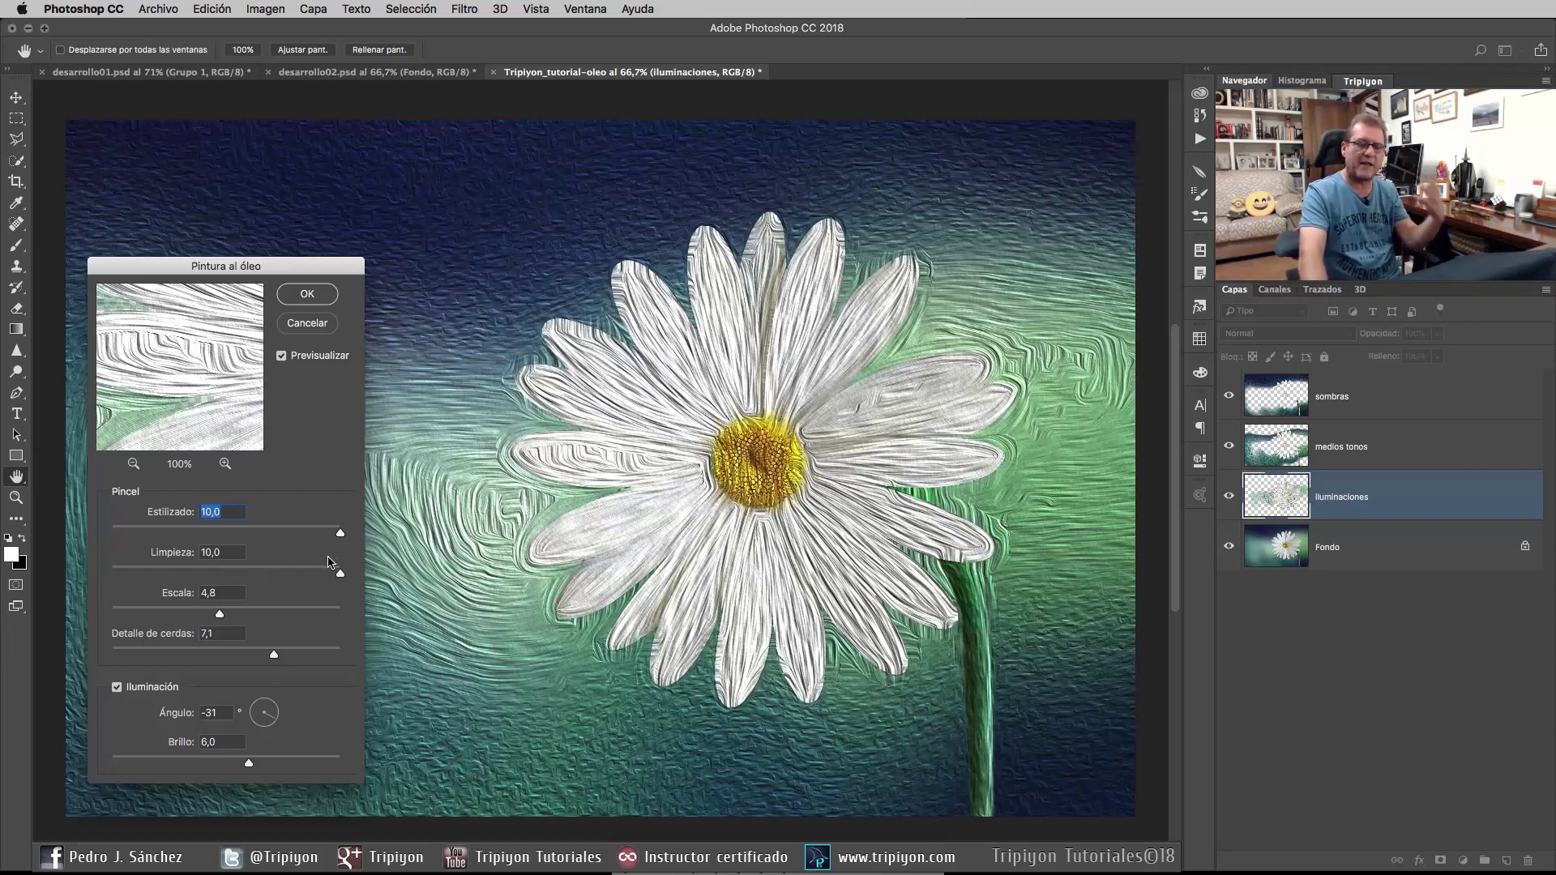
Set Escala 2.8, Detalle de cerdas 9.5, Ángulo -61 and Brillo 4.0, then apply the filter
drag(220, 616, 173, 616)
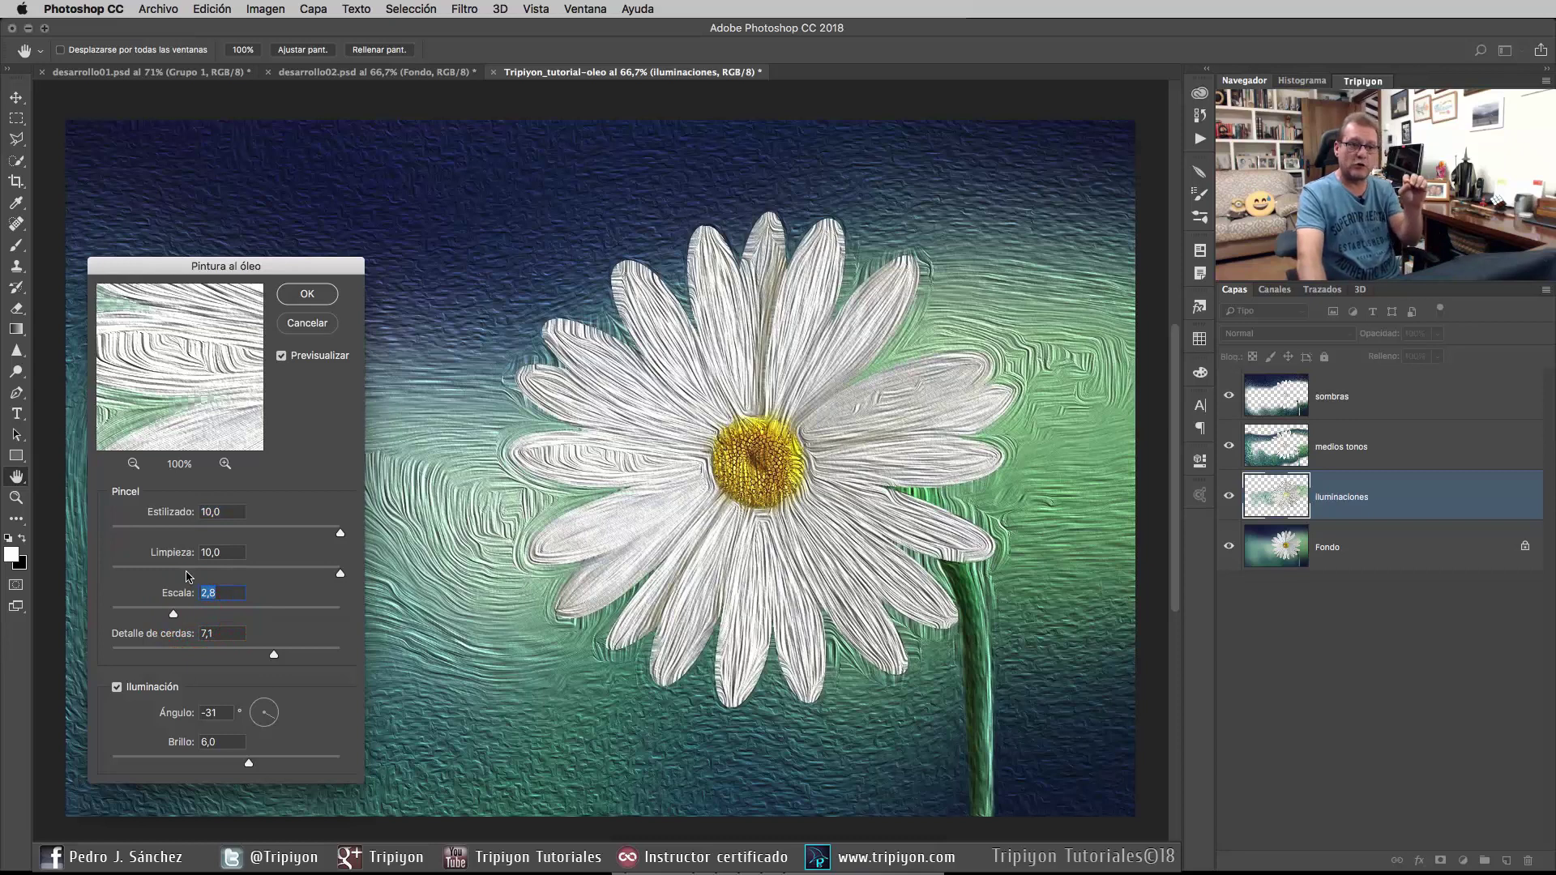
click(330, 656)
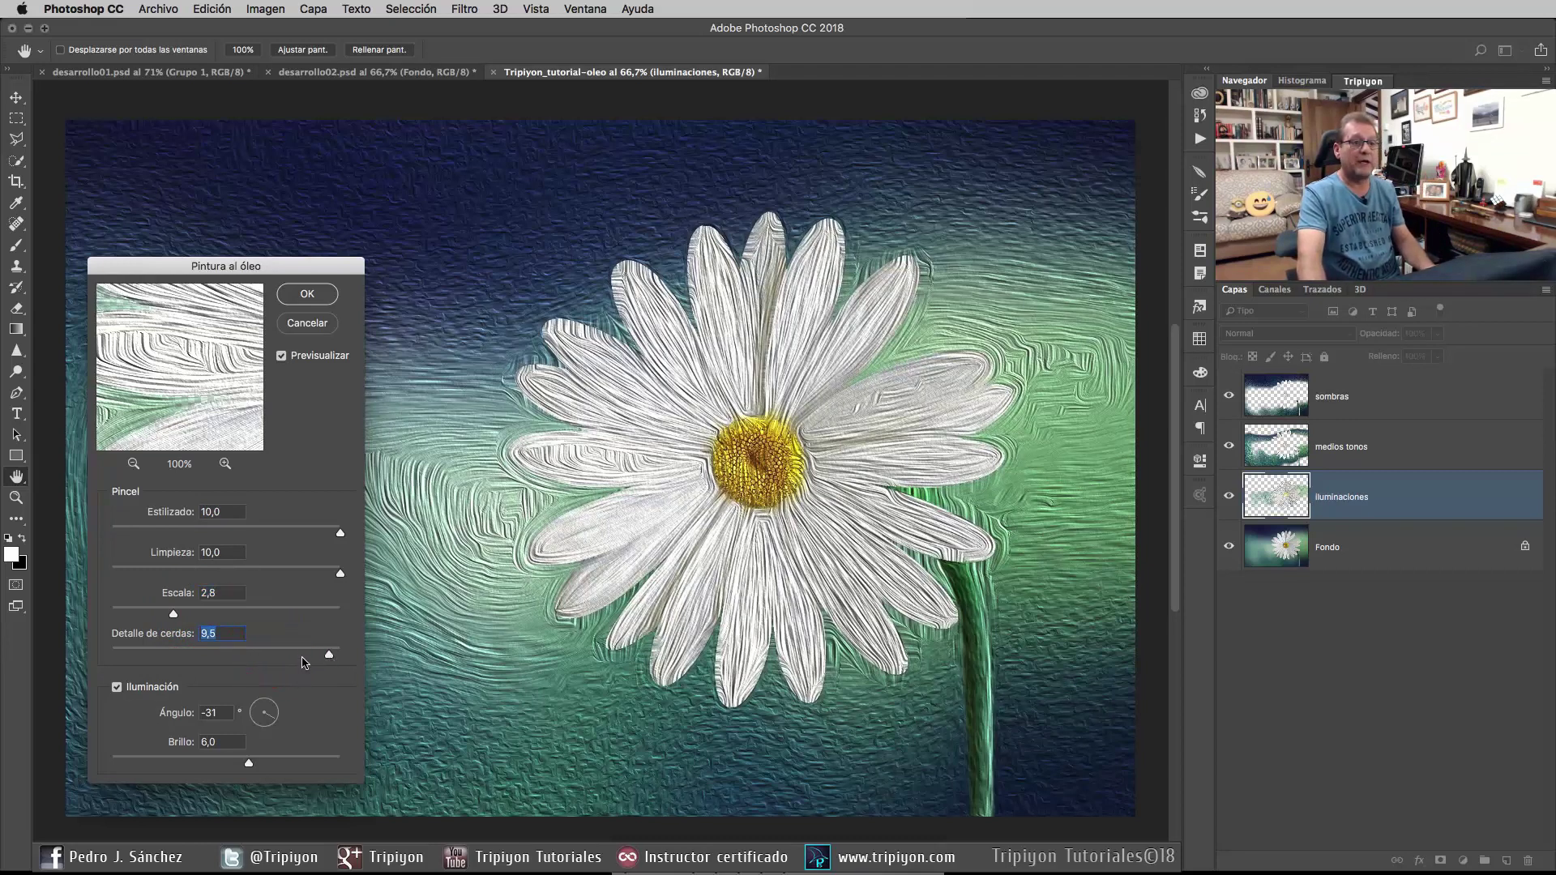
click(273, 724)
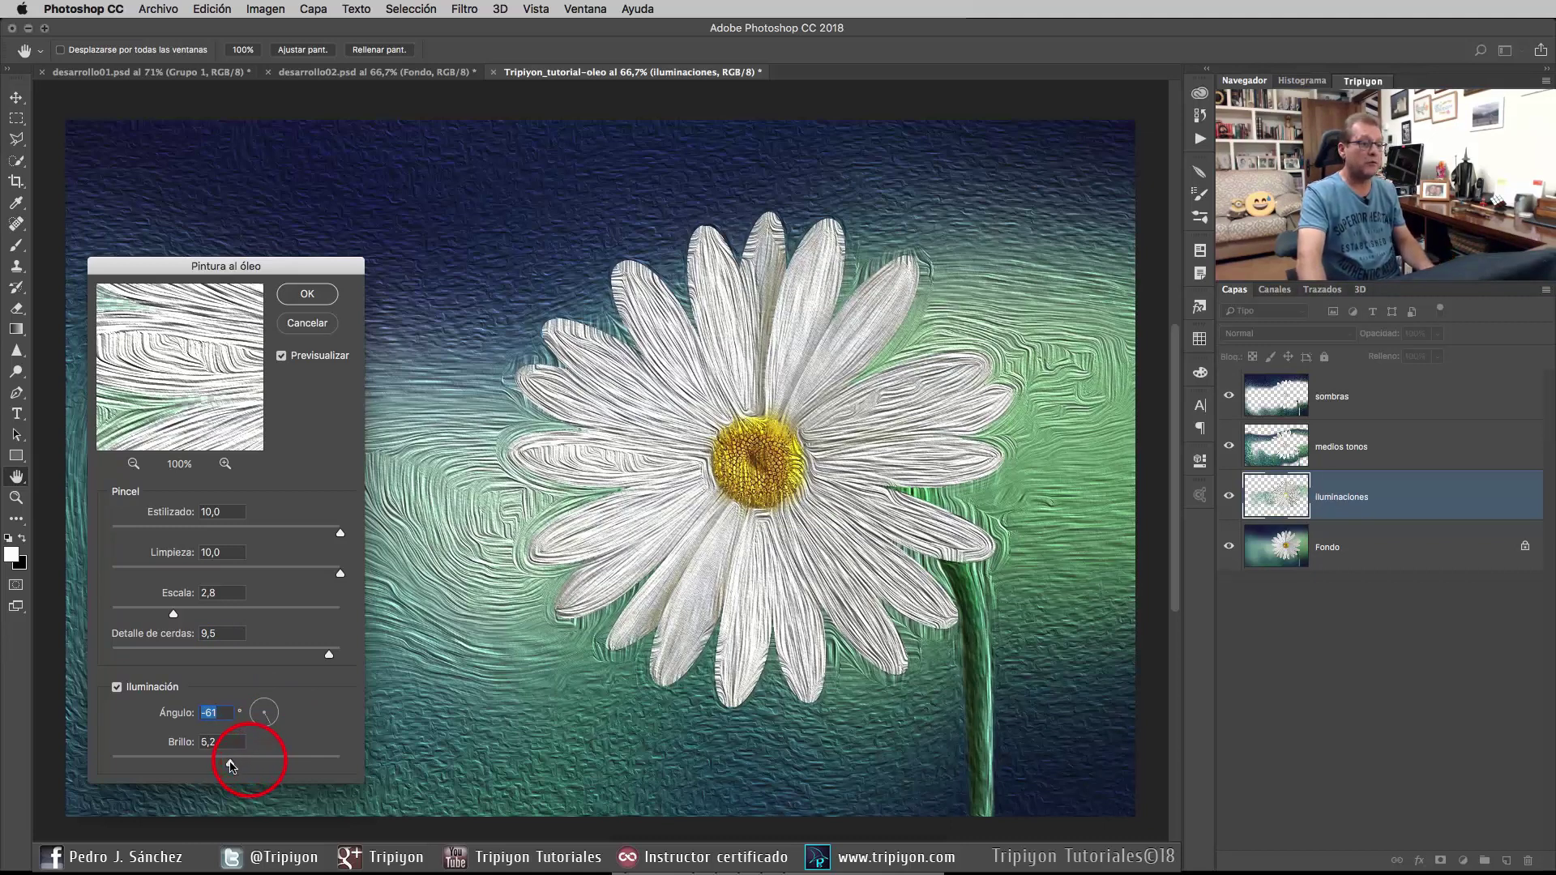
drag(232, 766, 204, 766)
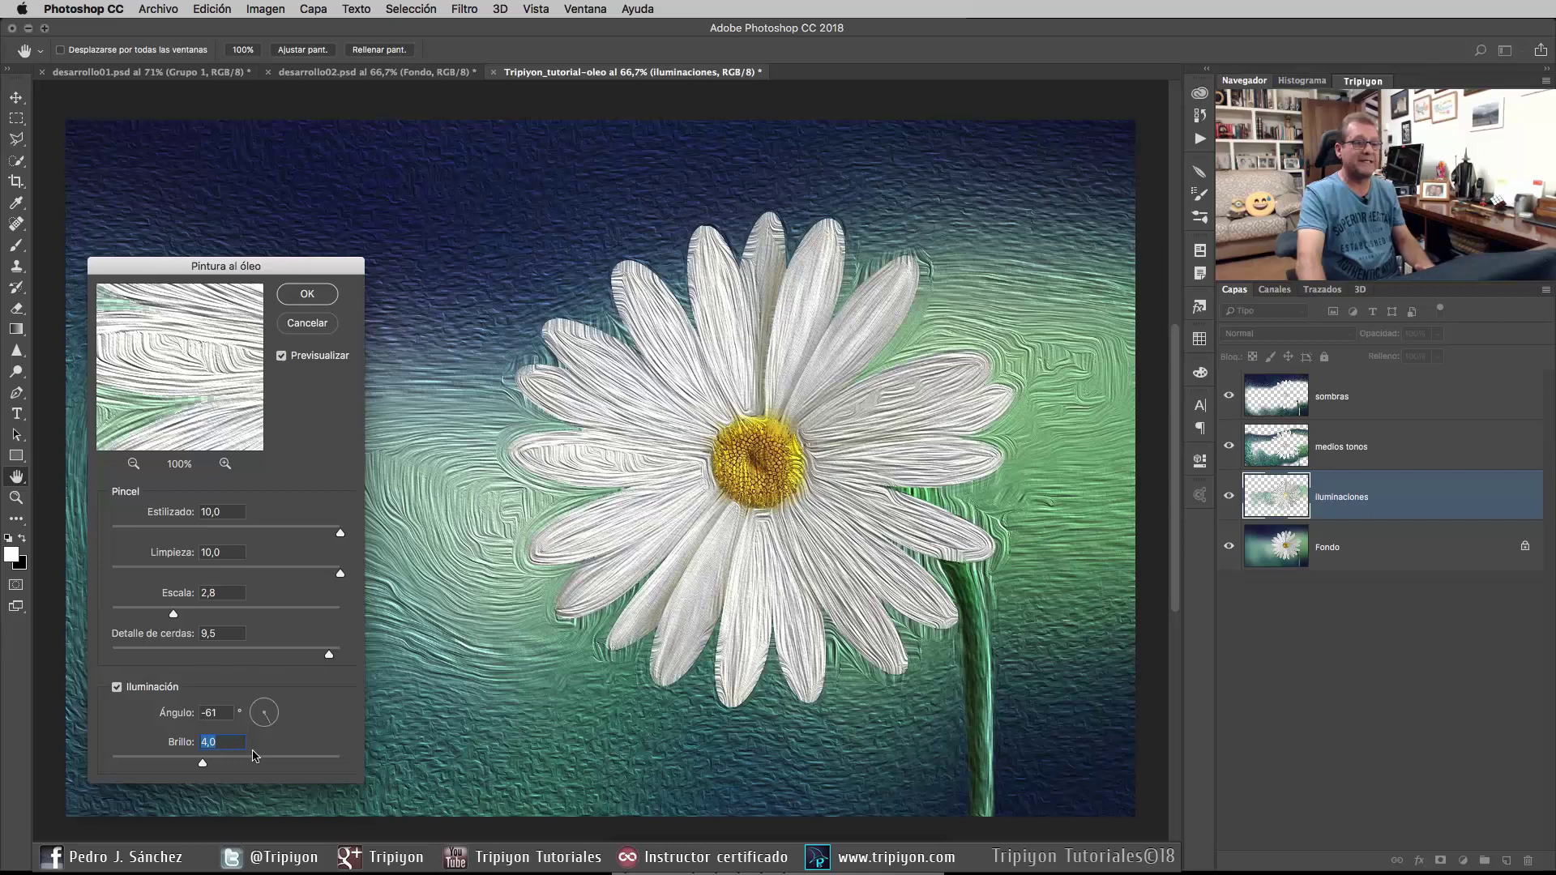
drag(285, 360, 777, 317)
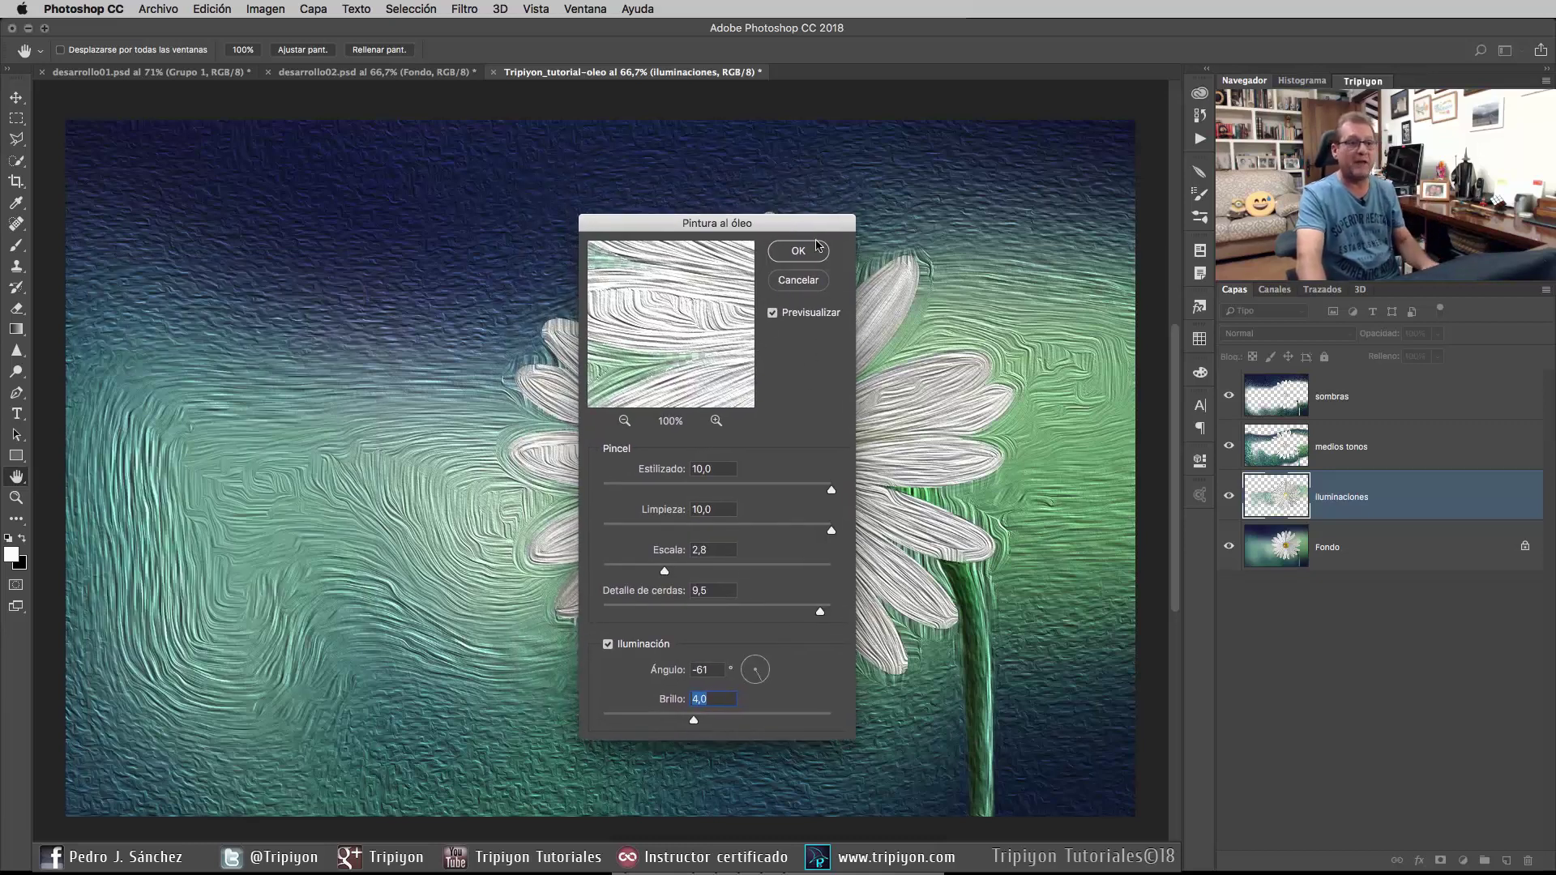
click(798, 250)
key(t)
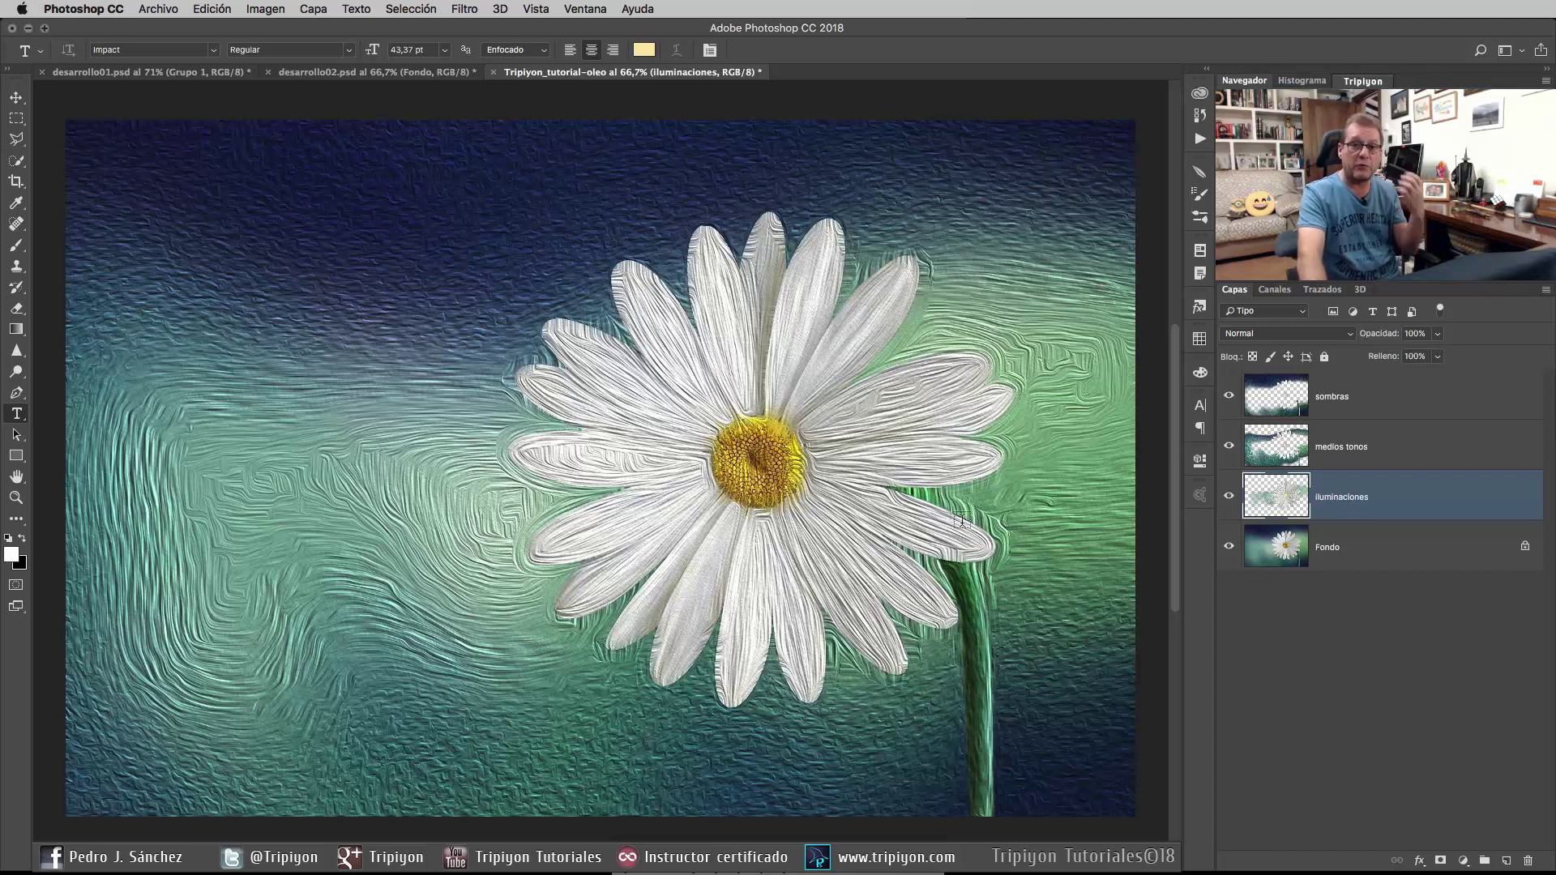
Quick-select the daisy's yellow centre on Fondo with brush size 50 and copy it to a new layer
drag(1229, 399, 1228, 496)
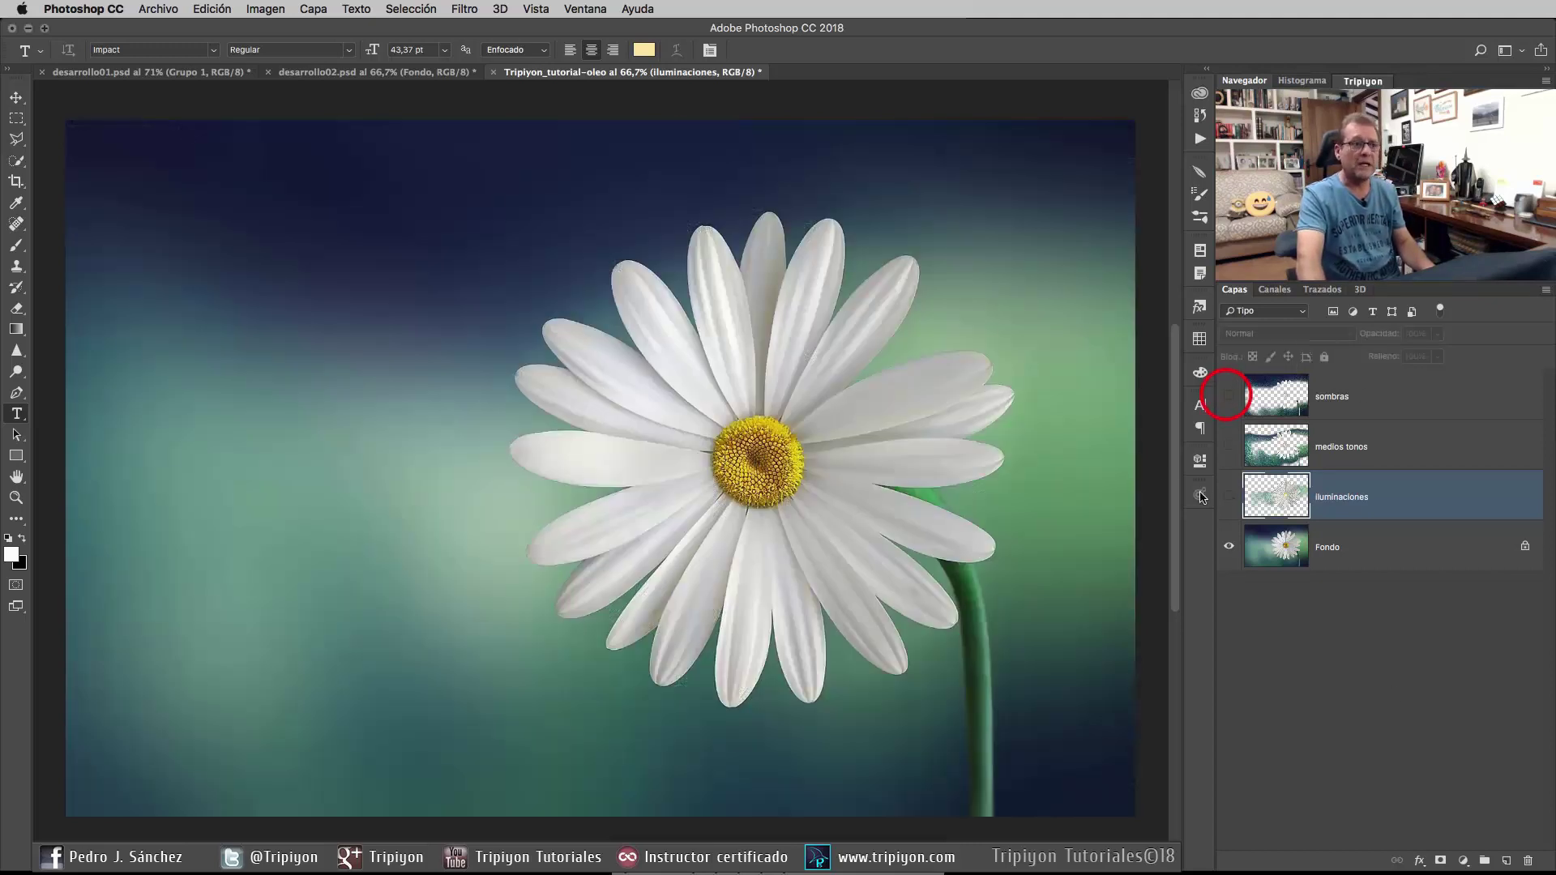
click(1347, 547)
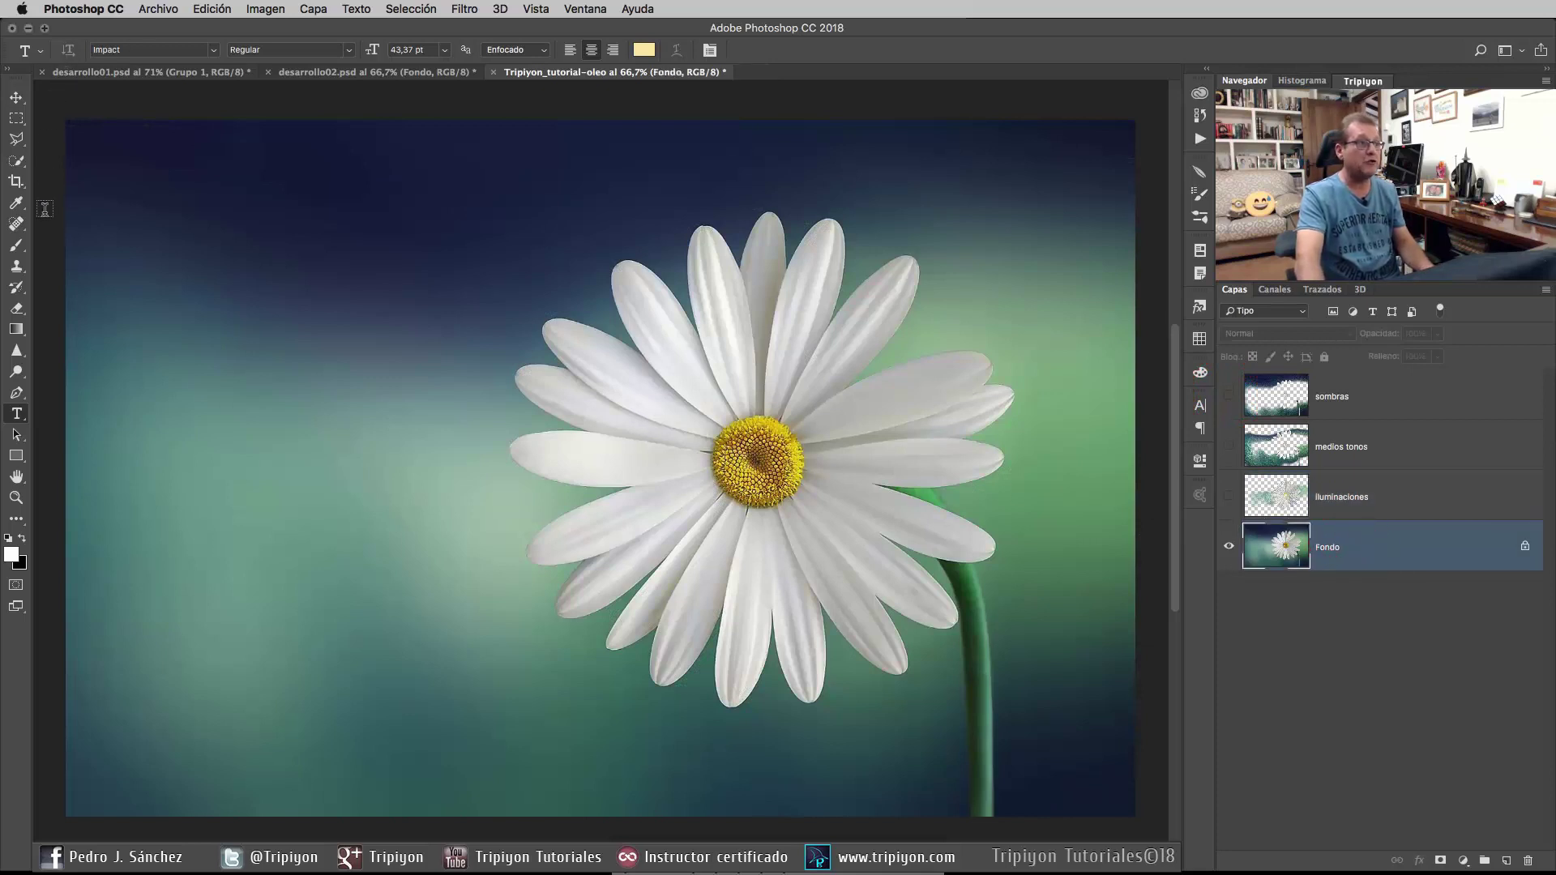
click(18, 162)
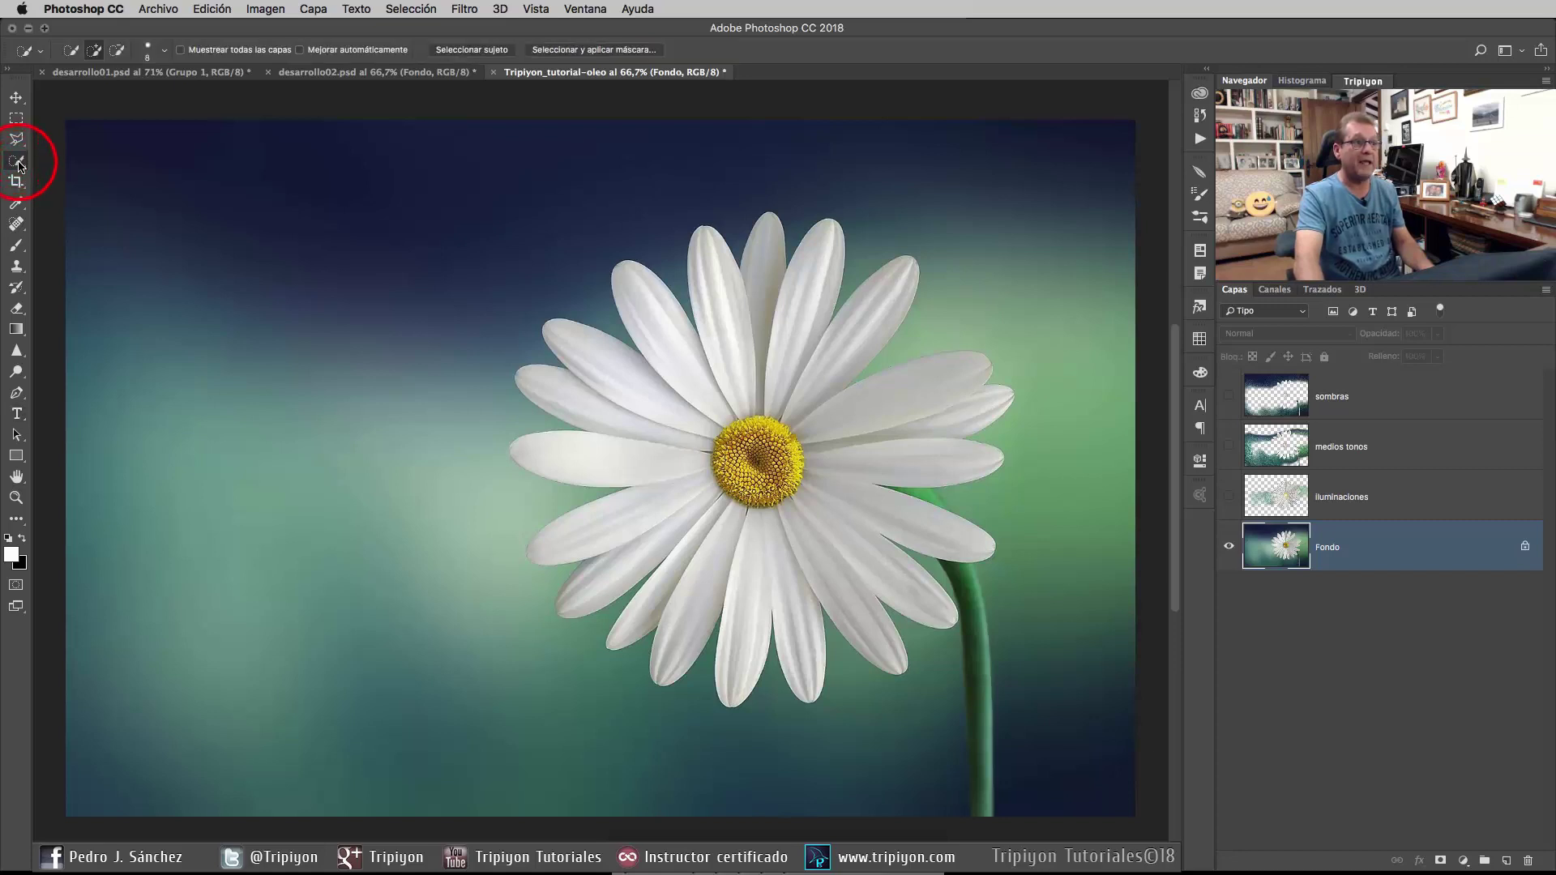
key(w)
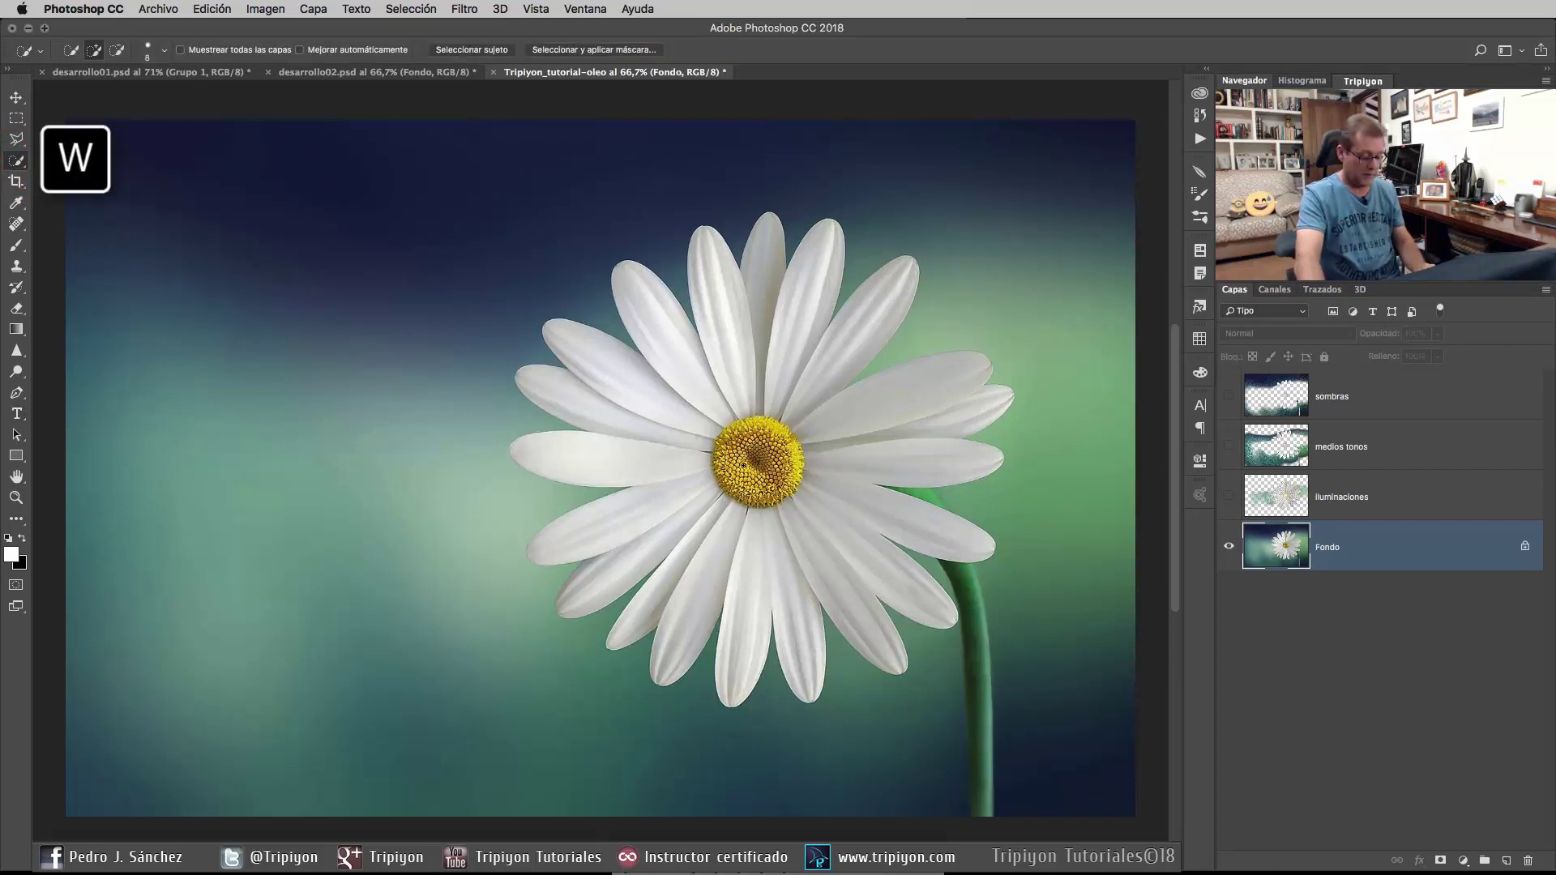
drag(743, 465, 782, 479)
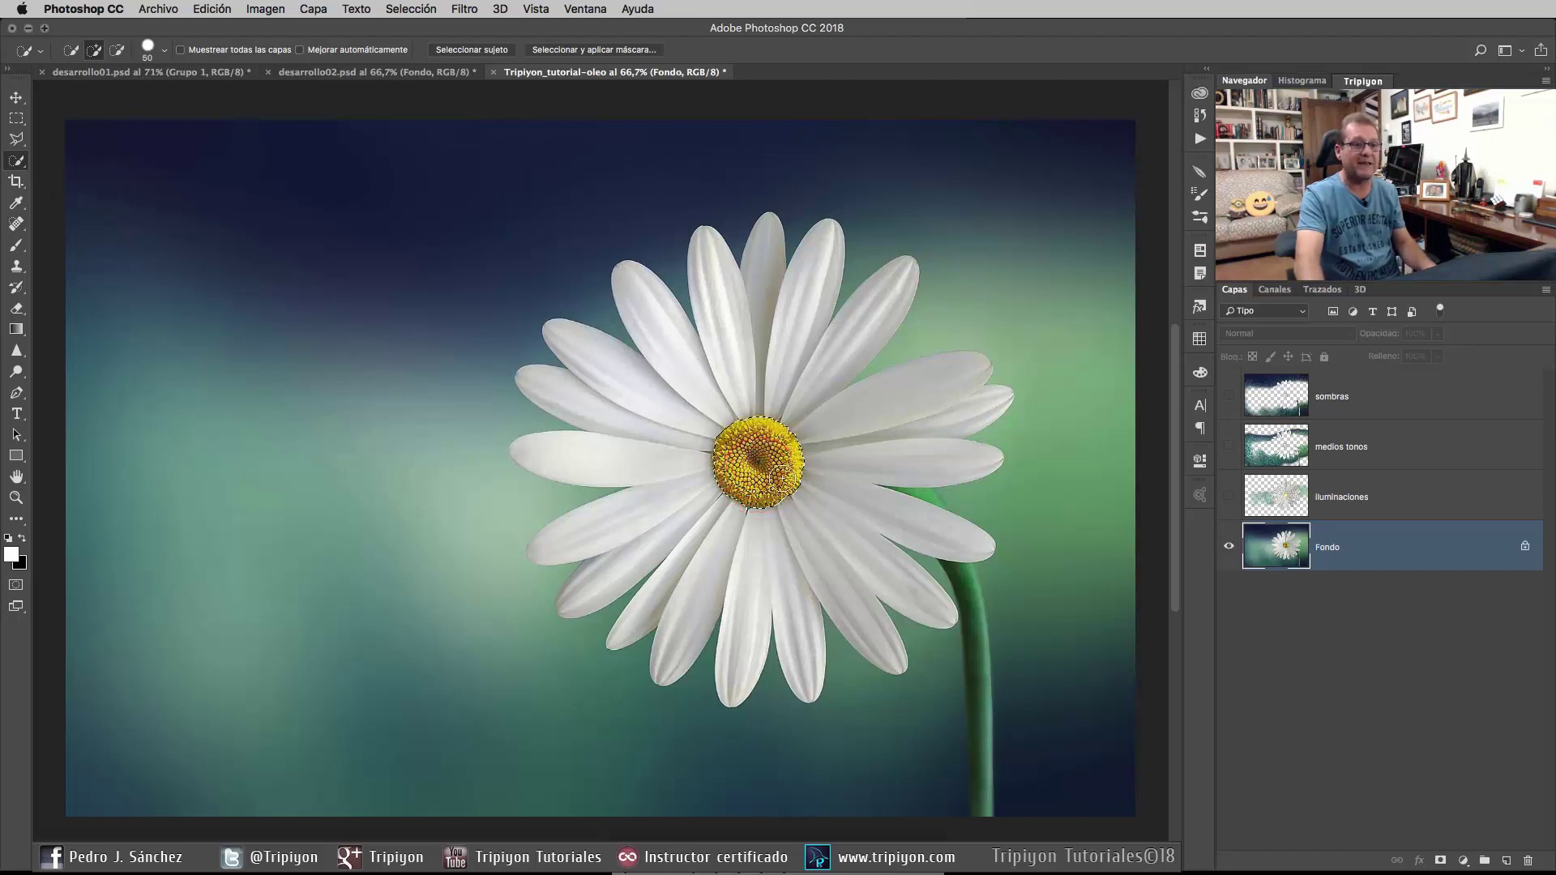
key(ctrl+j)
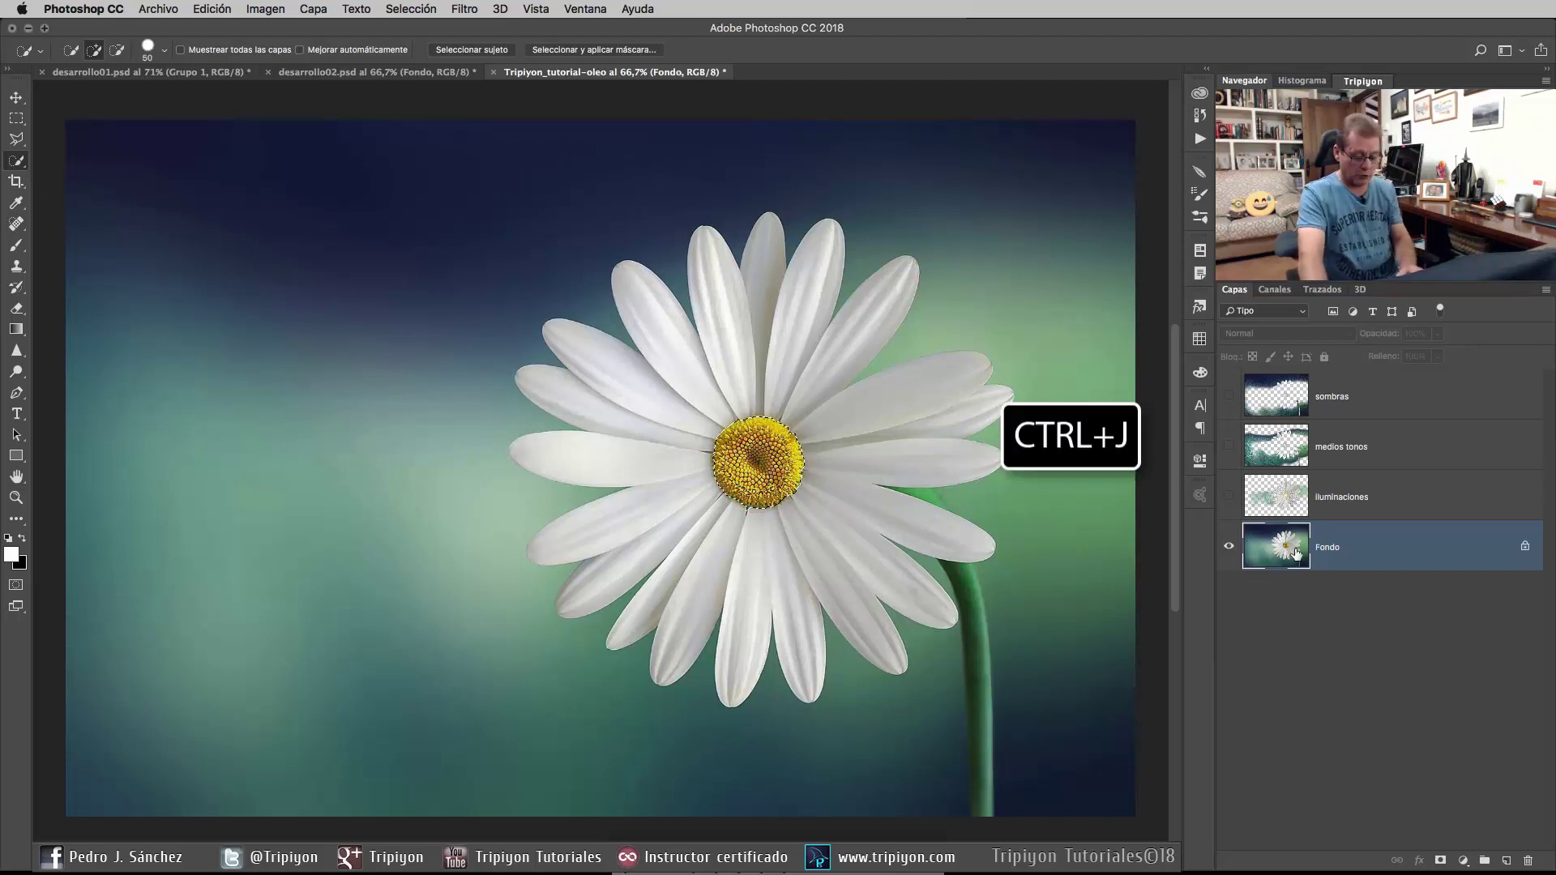
Name the new layer 'centro margarita' and move it to the top of the layer stack
double_click(1337, 547)
text(centro margarita)
key(Return)
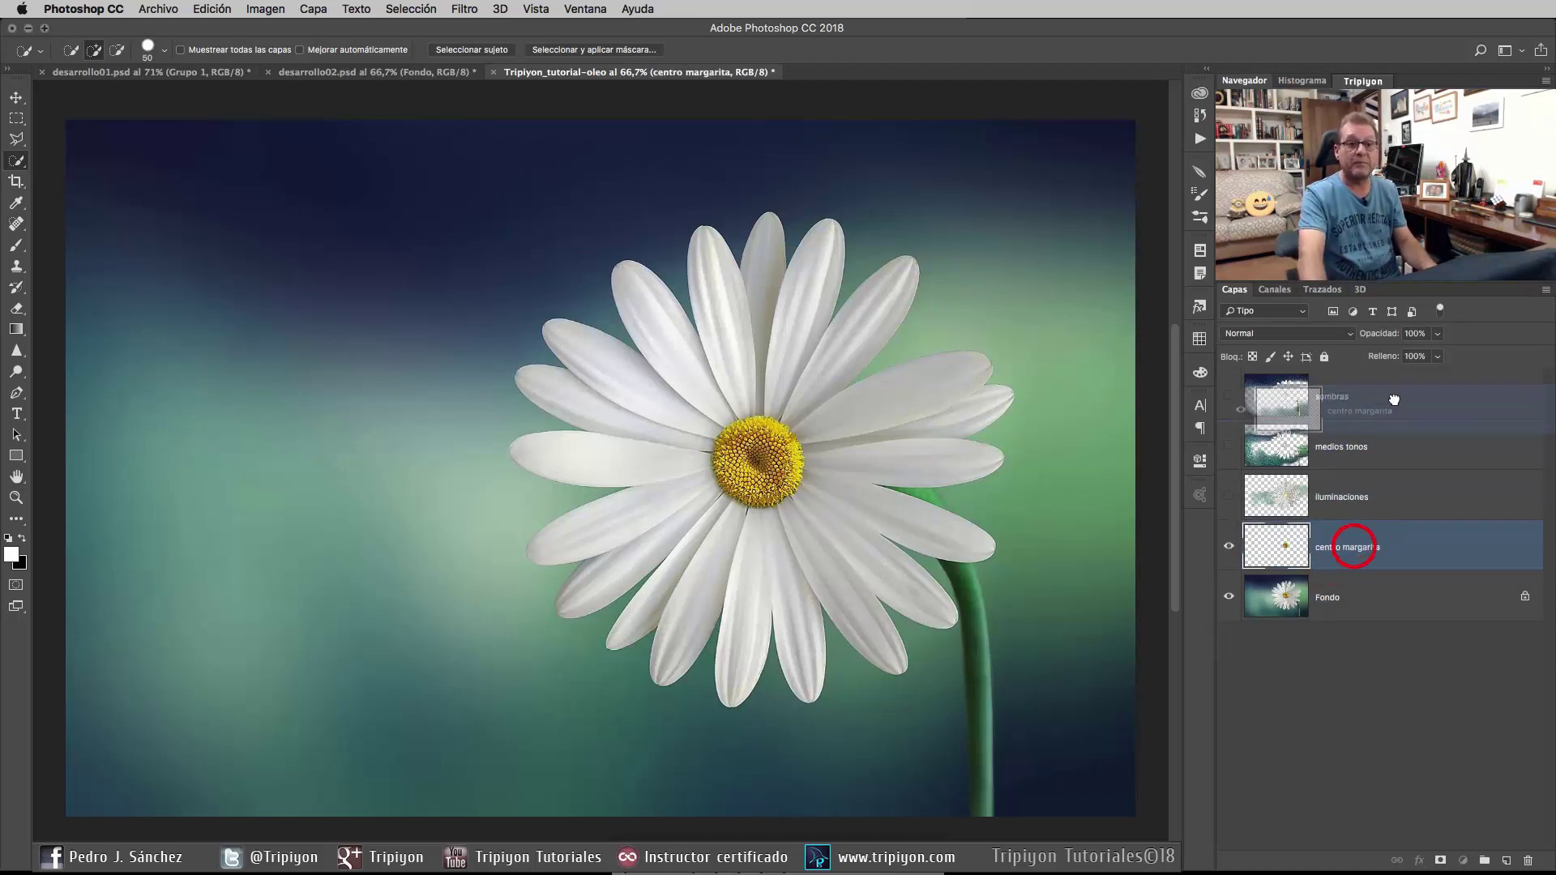
drag(1357, 547, 1388, 381)
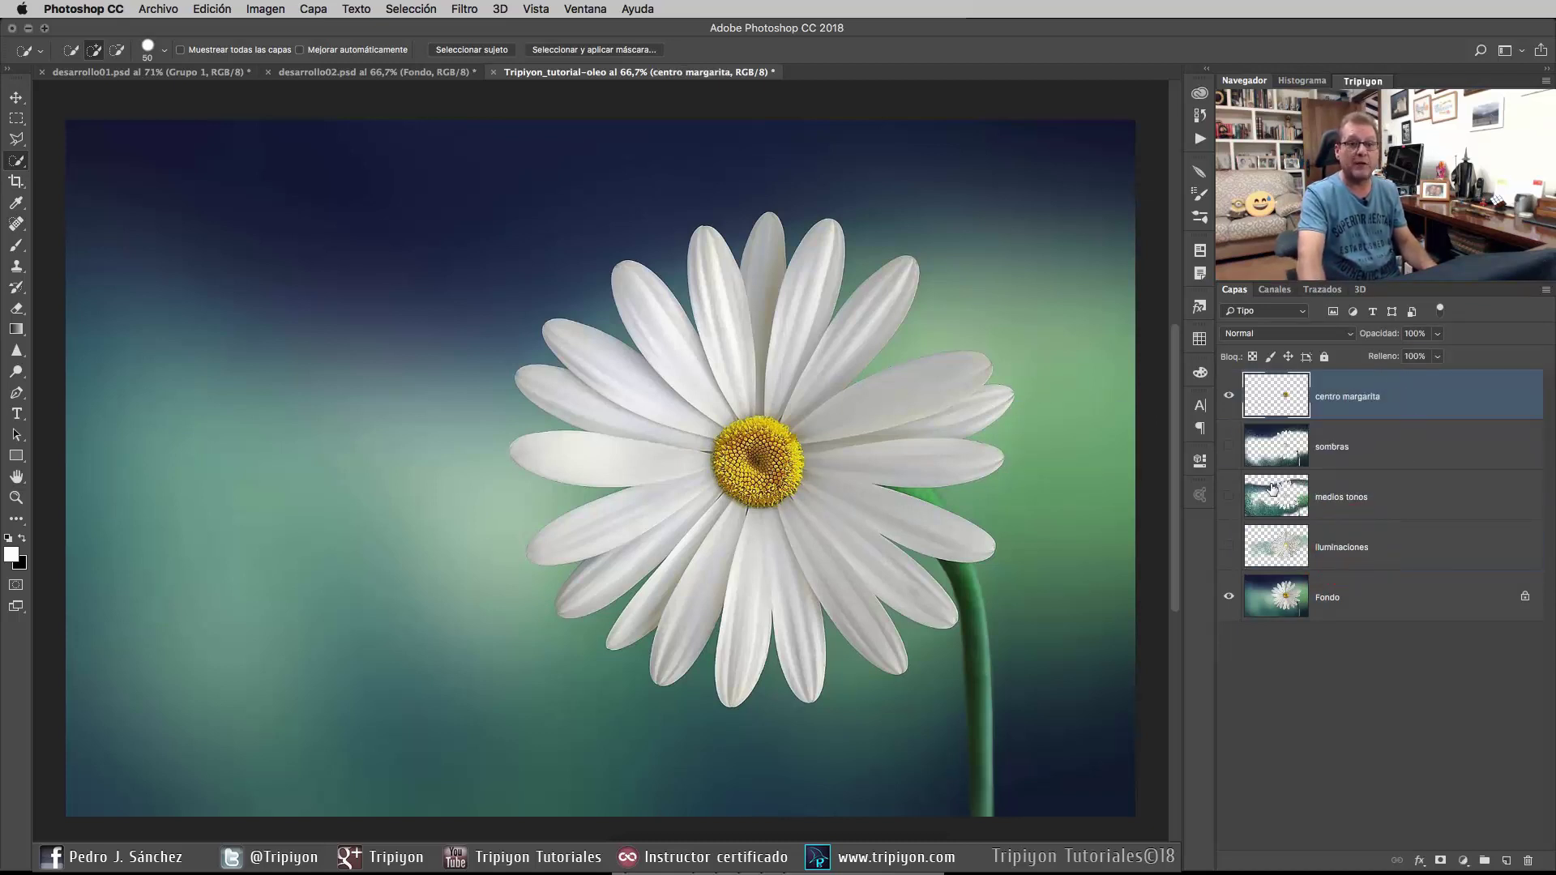
Show the iluminaciones layer again, zoom in on the daisy centre and bring up the Filter menu
click(1229, 547)
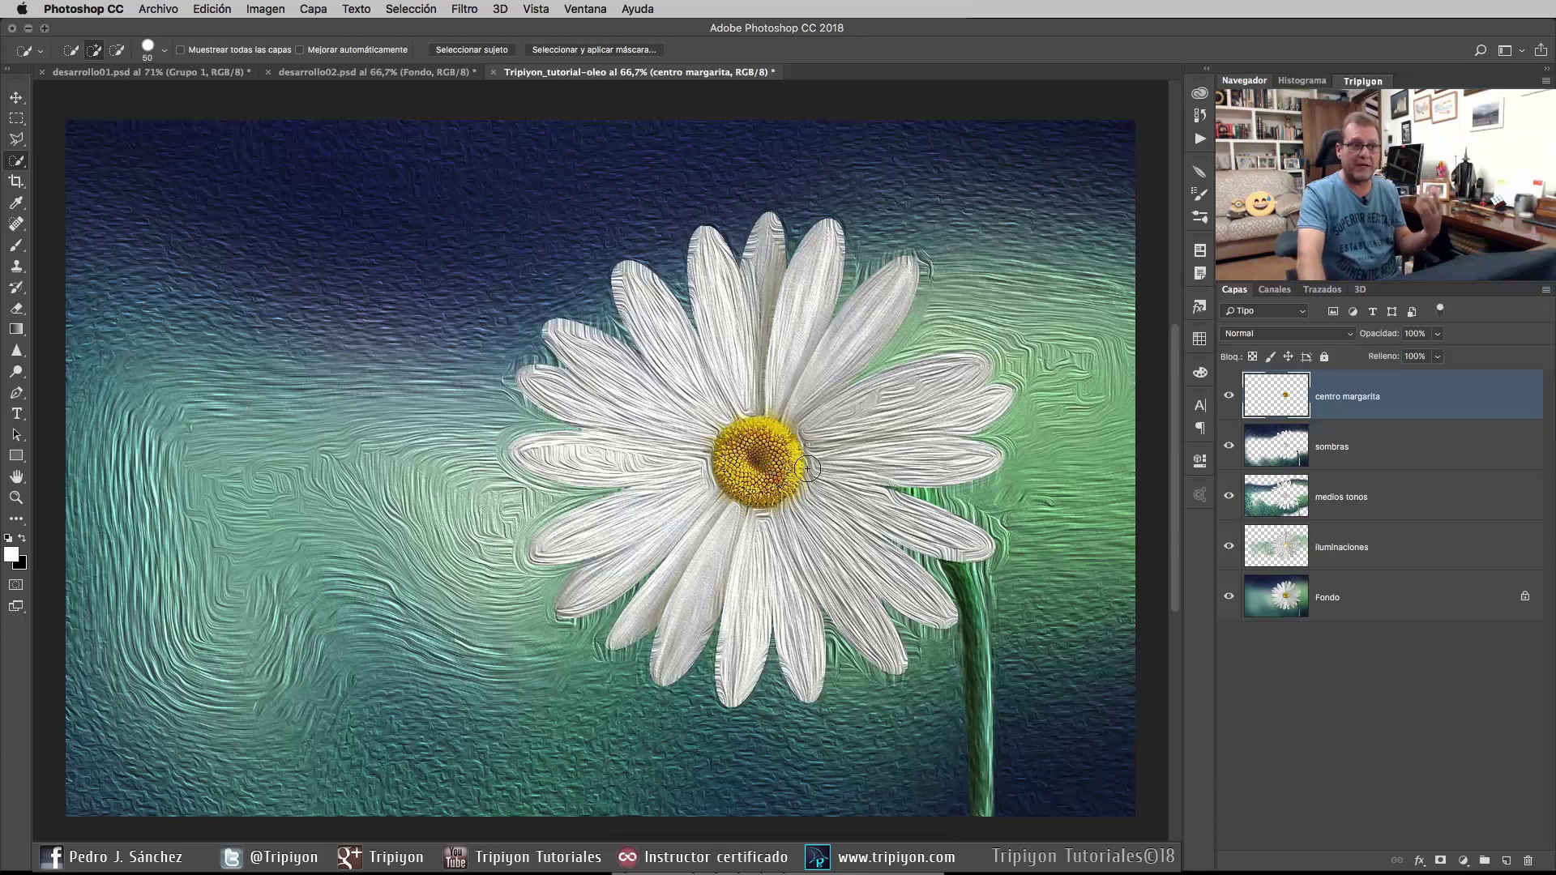
scroll(810, 466, up, 5)
scroll(809, 466, up, 1)
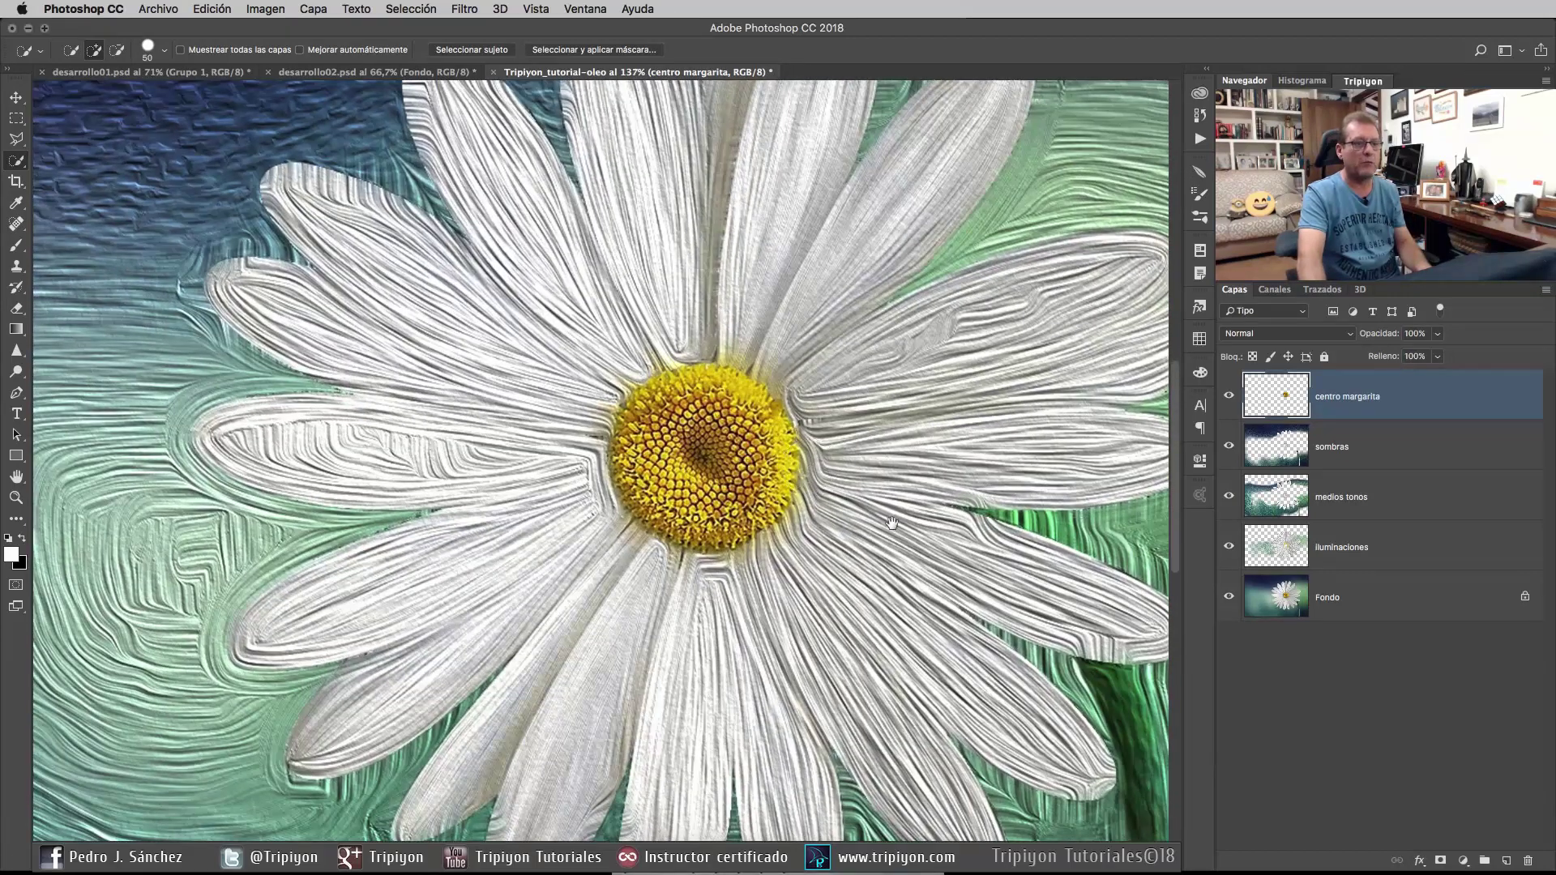
drag(892, 531, 705, 538)
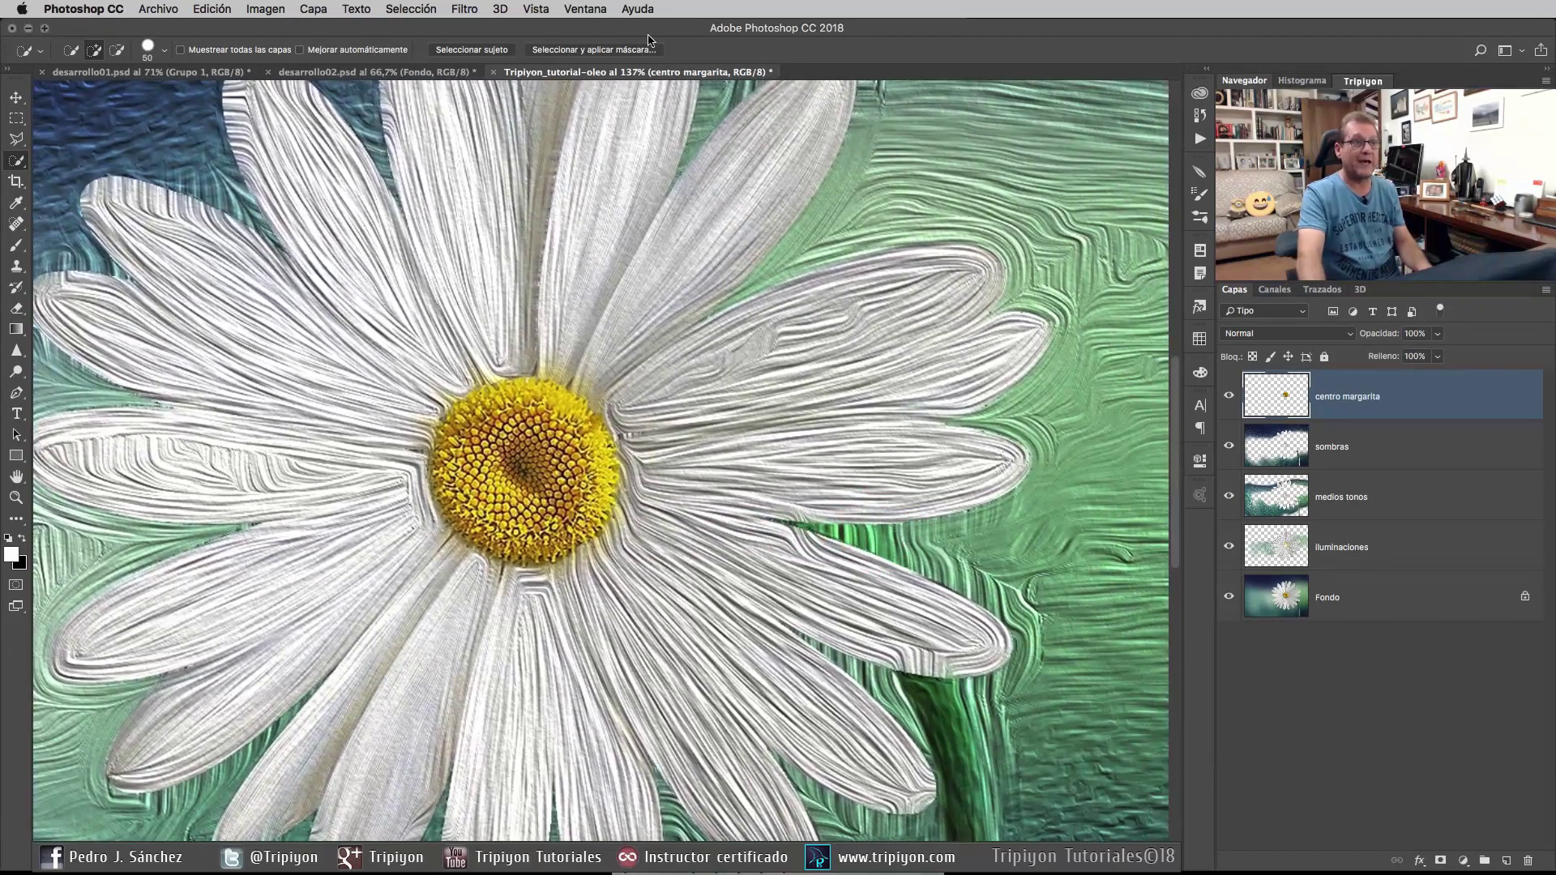
click(464, 9)
mouse_move(482, 279)
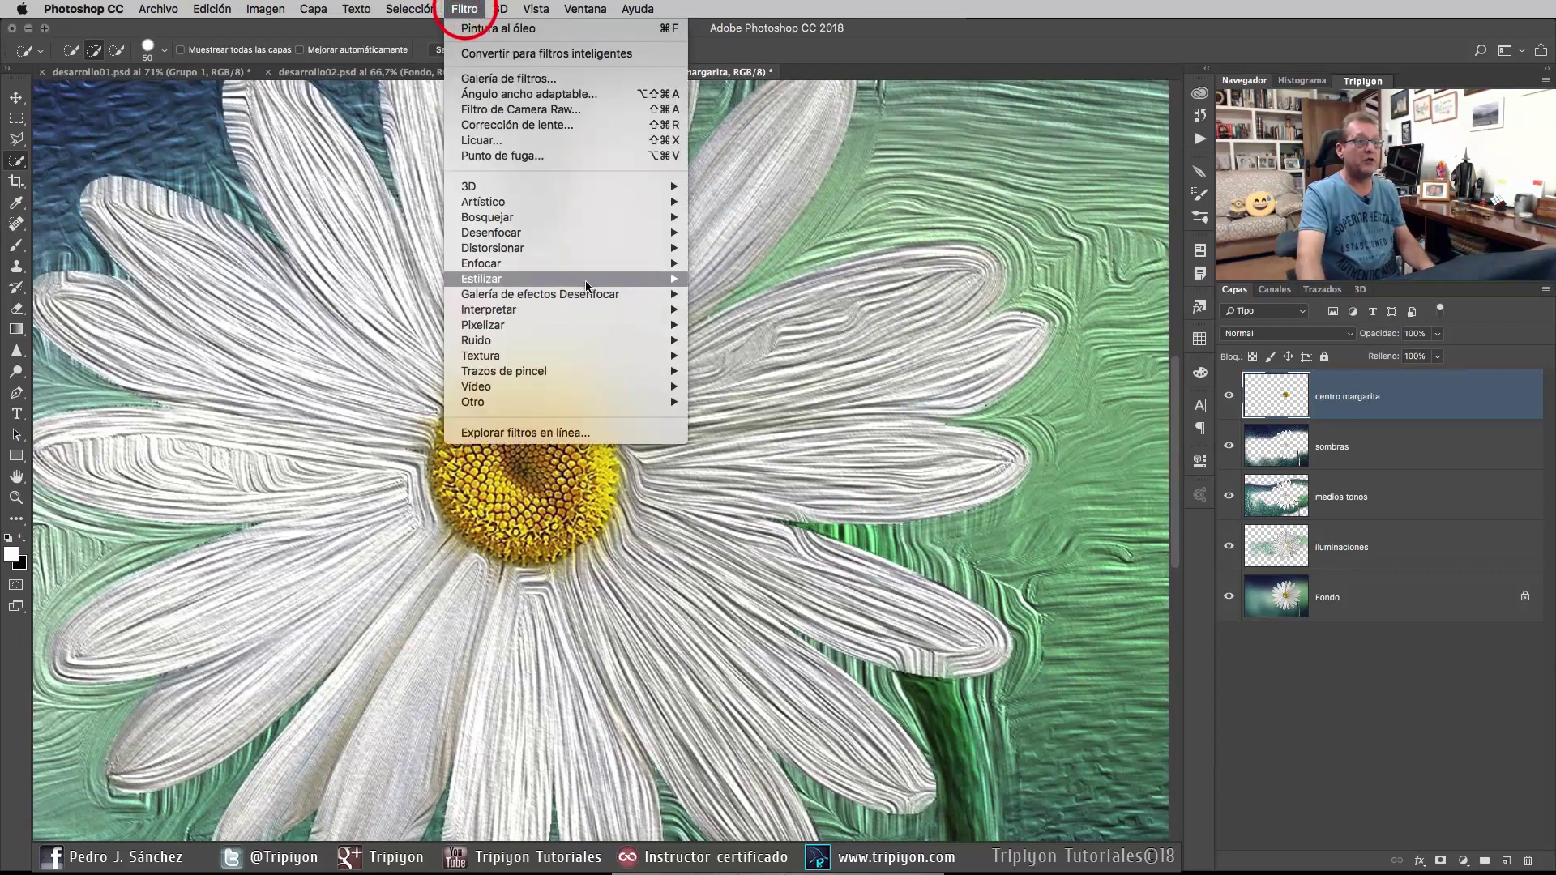
Open Pintura al óleo for centro margarita, compare the preview, and set Limpieza to about 5,5
click(820, 353)
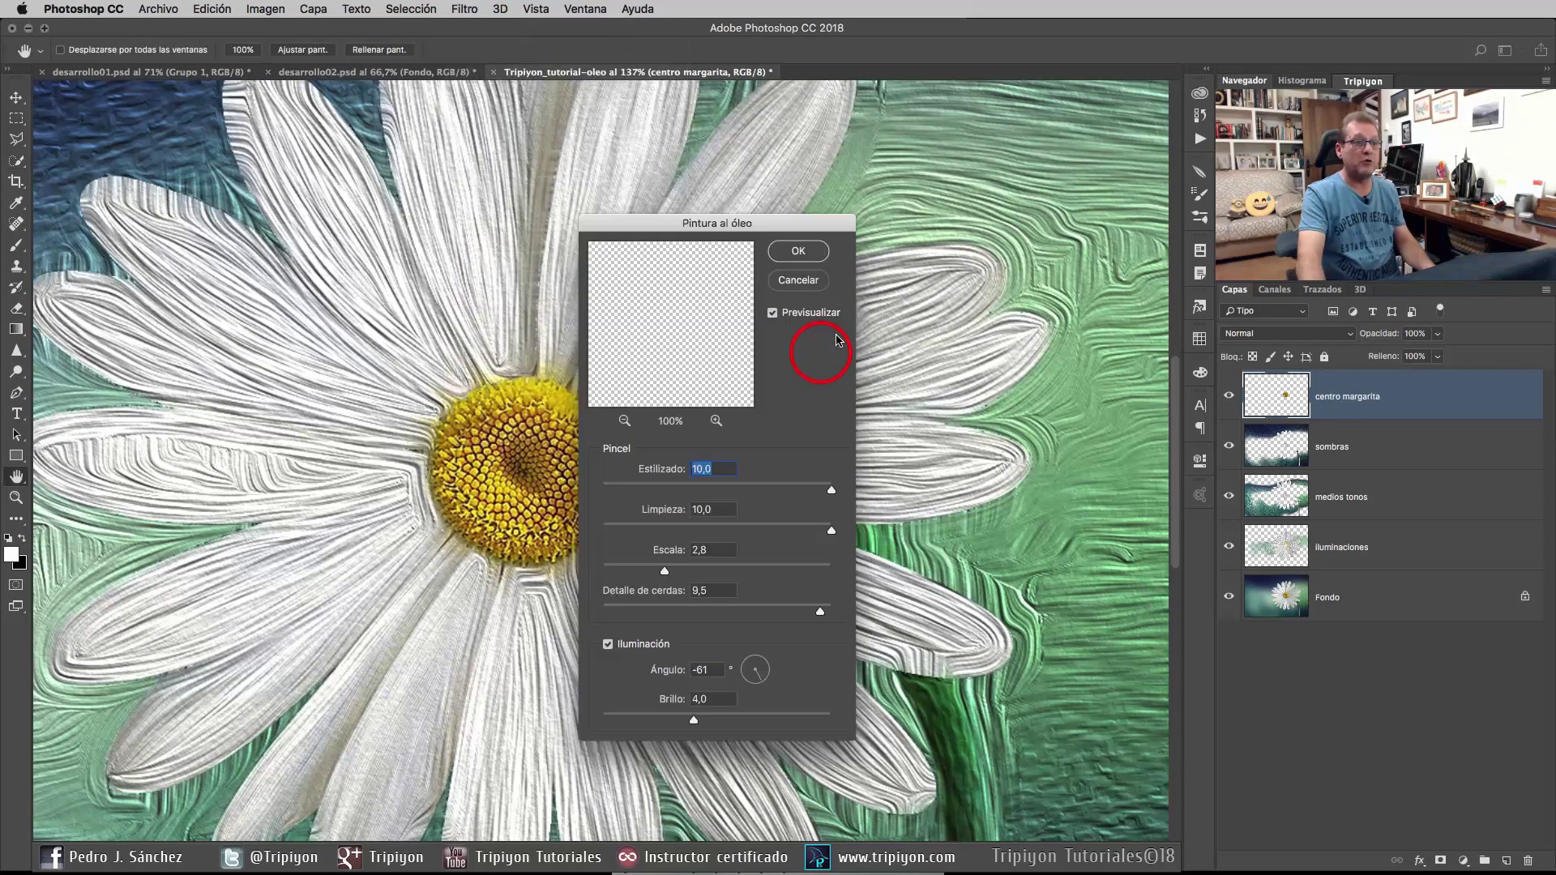
drag(793, 234, 979, 271)
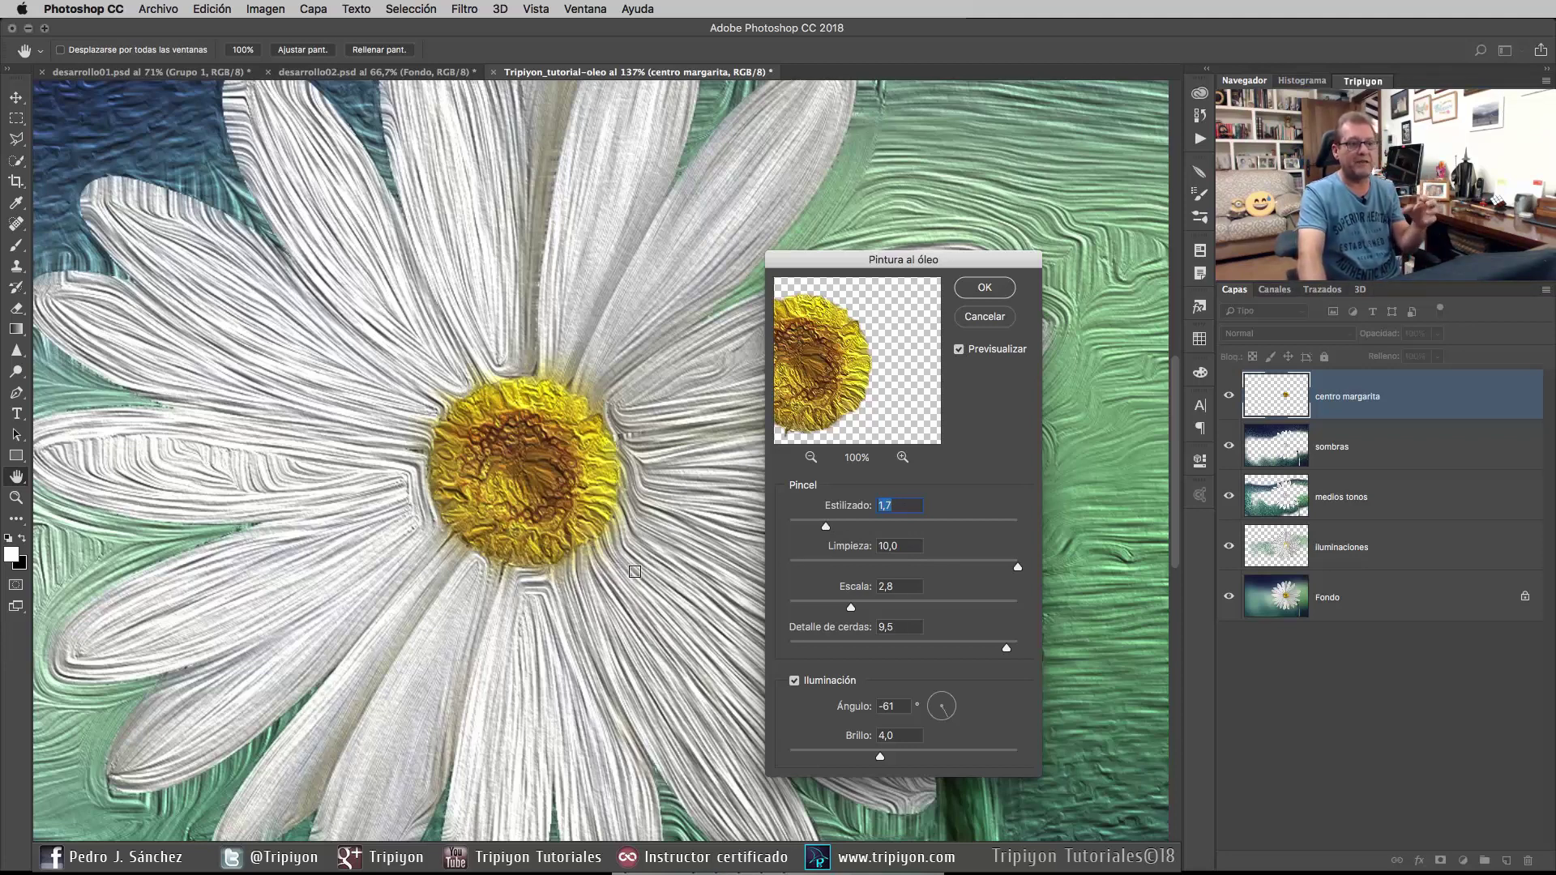
click(959, 351)
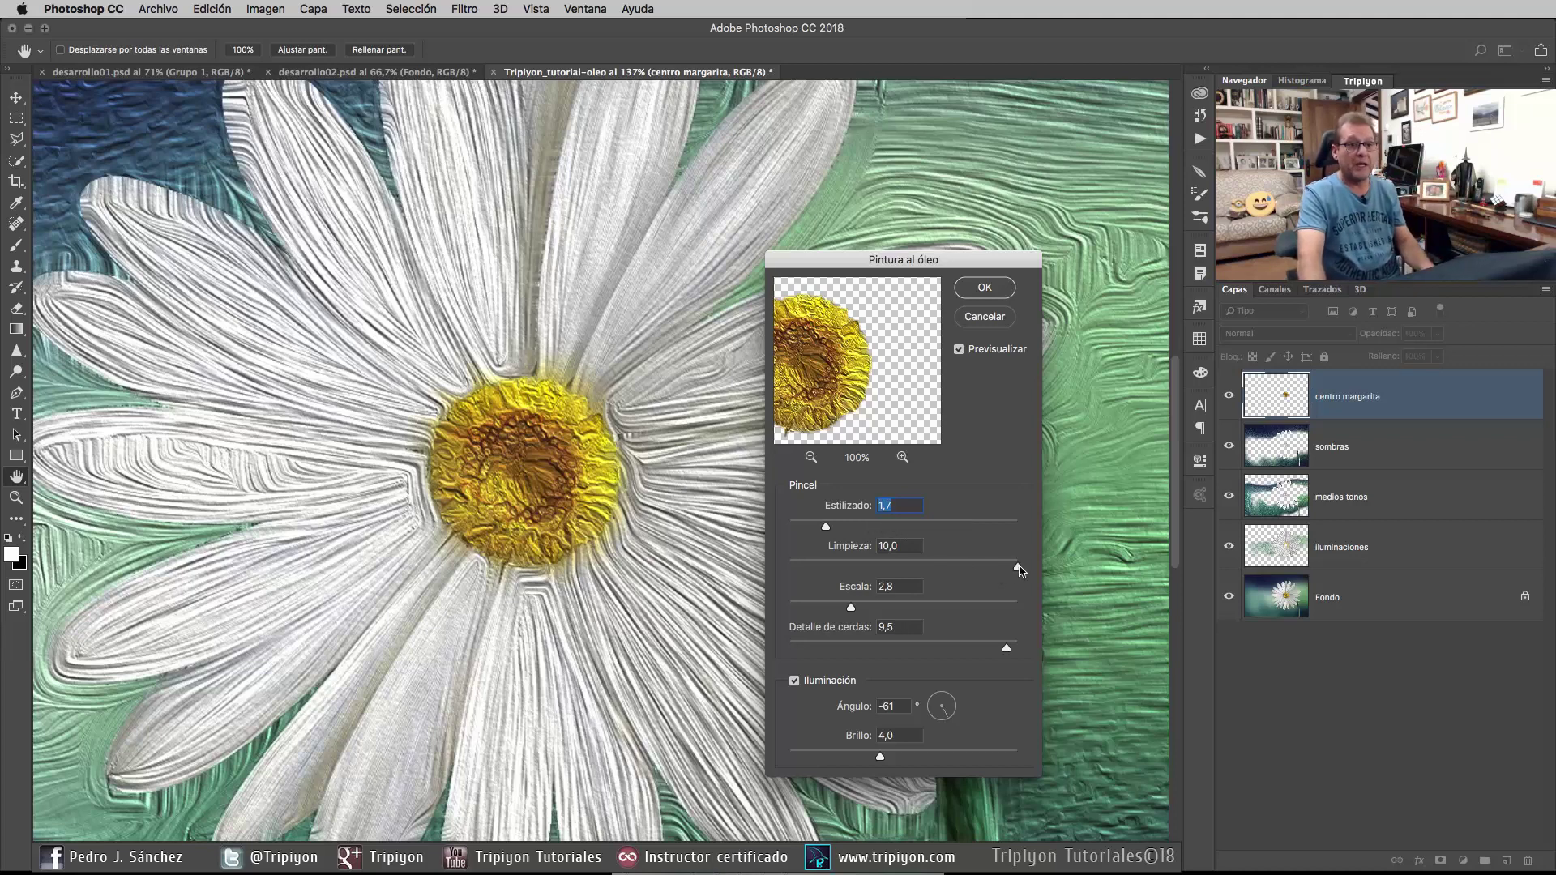
drag(976, 566, 891, 567)
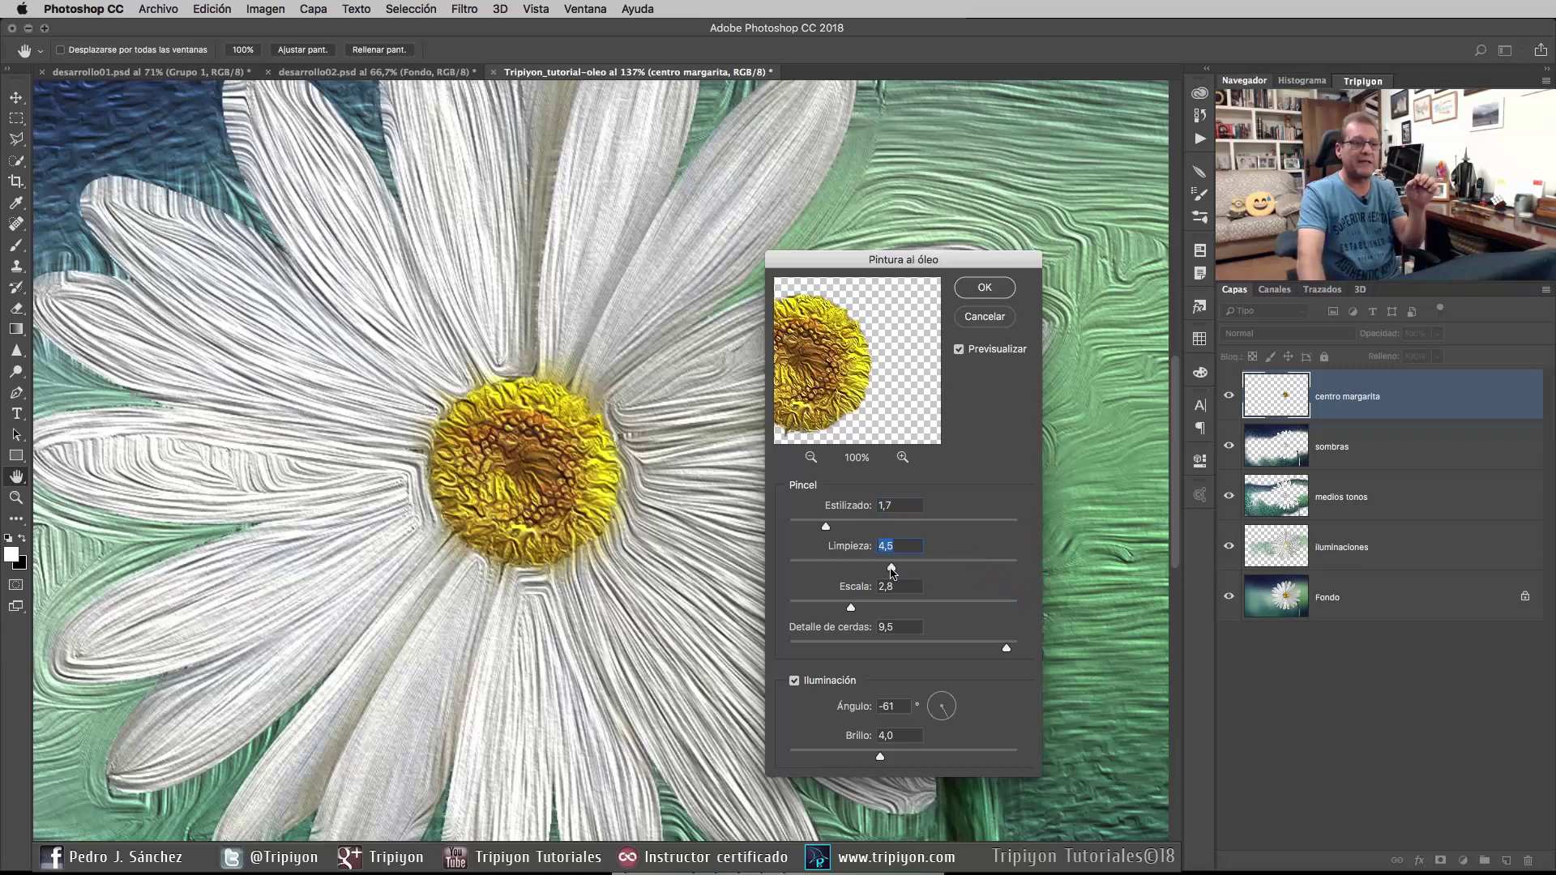
drag(892, 567, 916, 568)
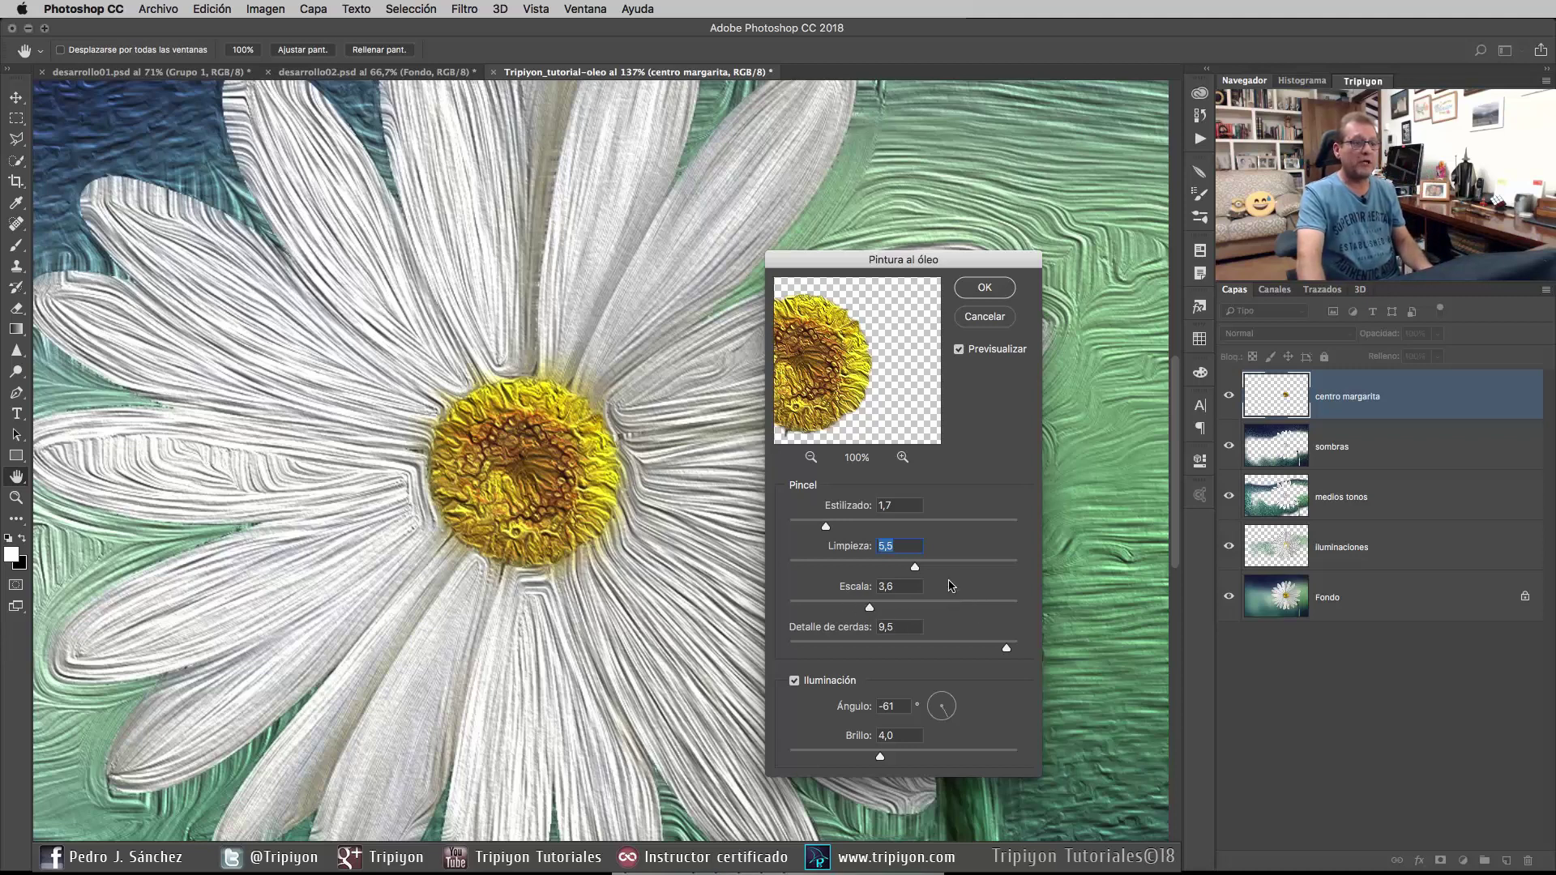
Set Escala 3,1 and Brillo 7,0, apply the filter, and fit the whole daisy in view
key(Tab)
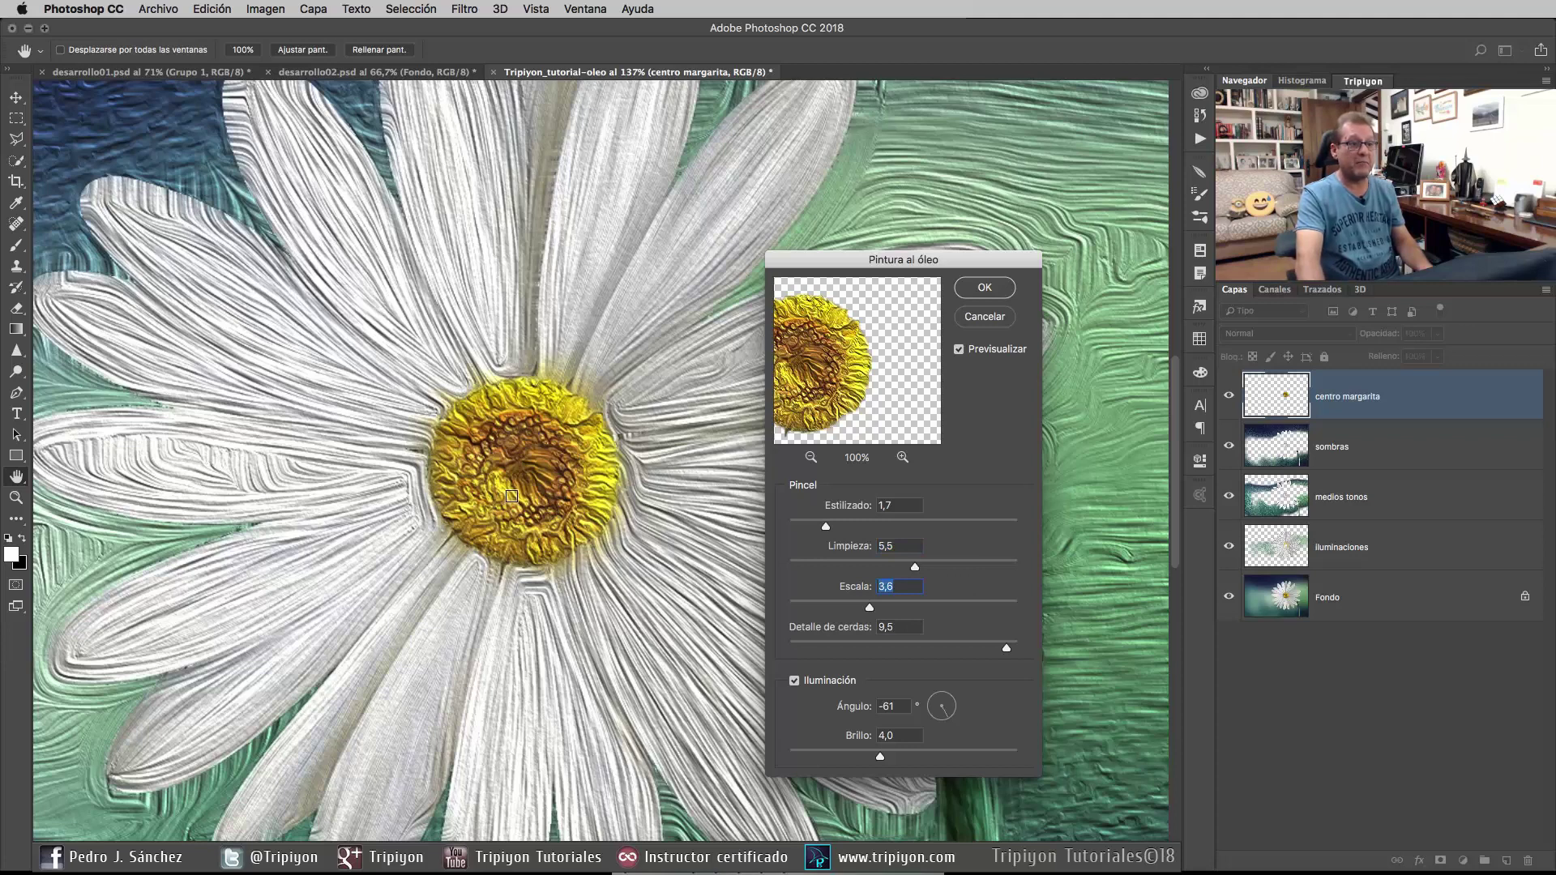
drag(869, 609, 860, 609)
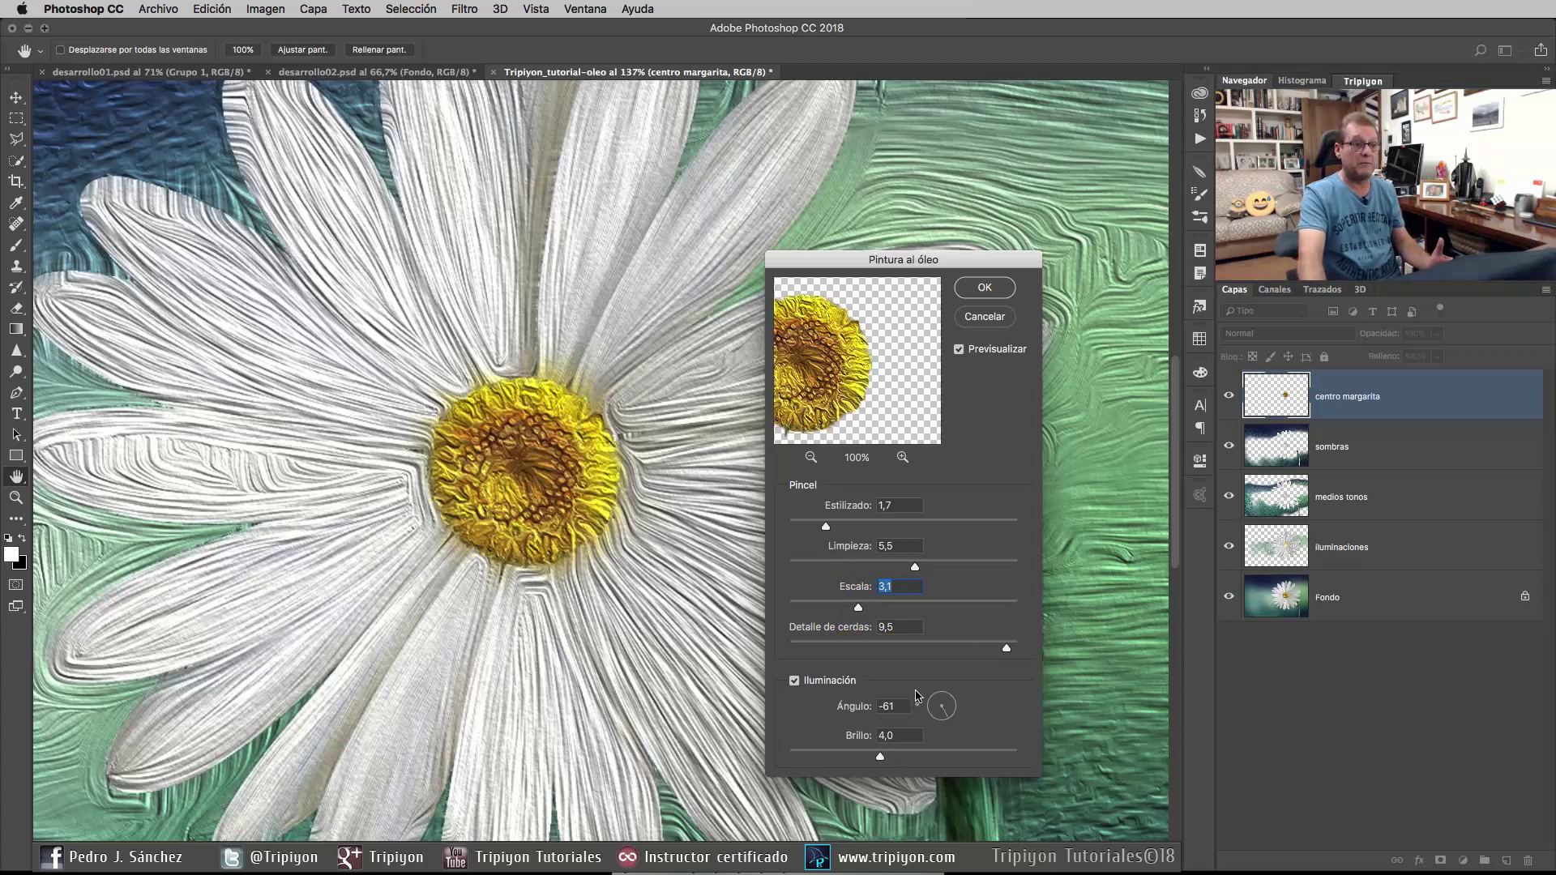
drag(906, 757, 917, 756)
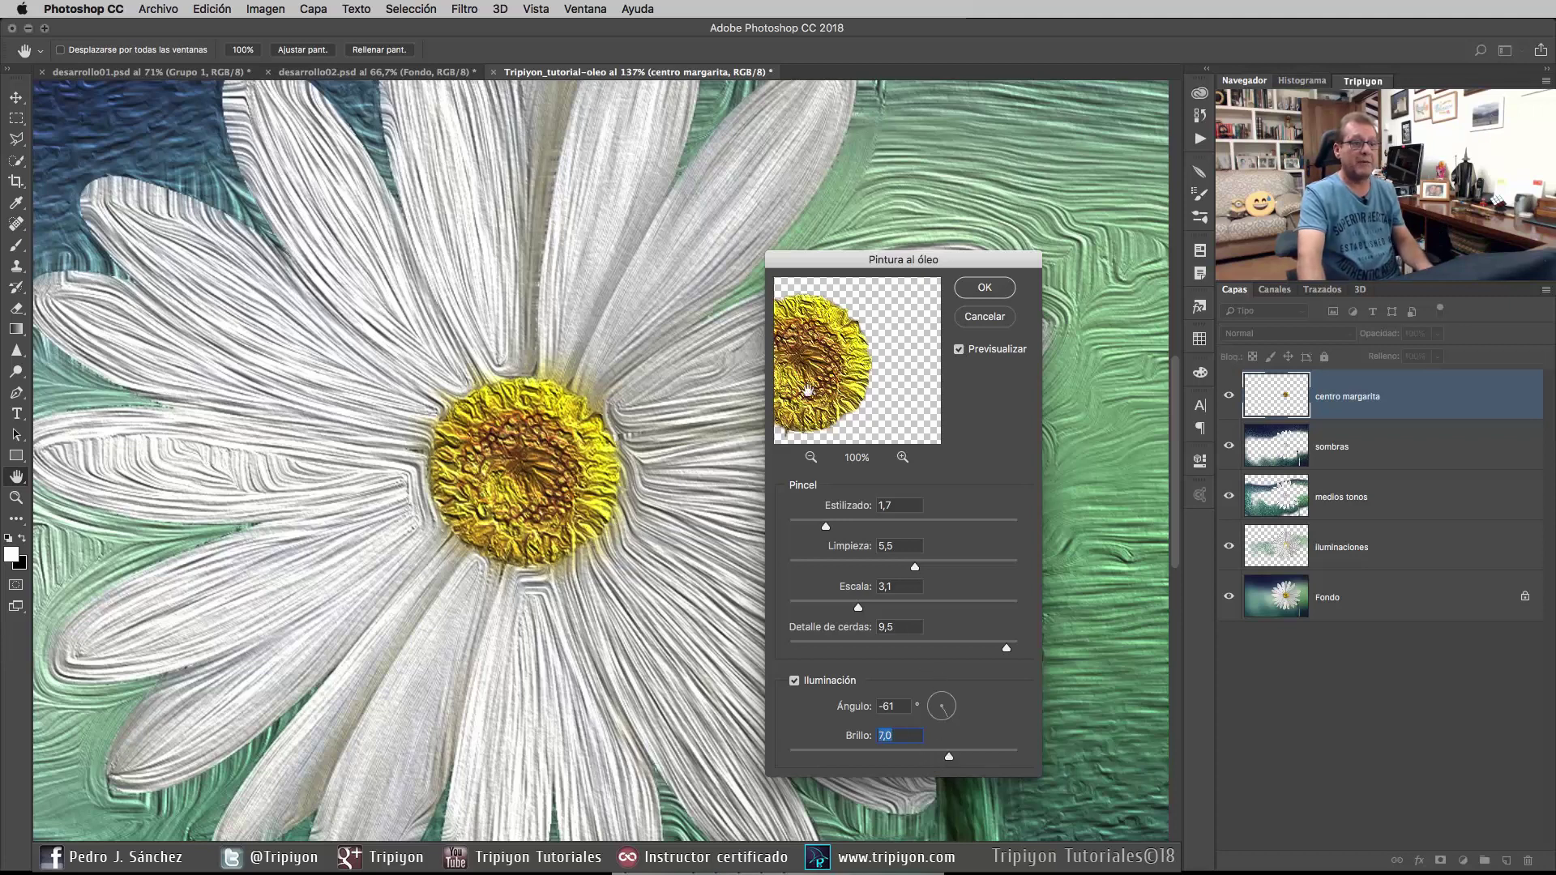
click(977, 292)
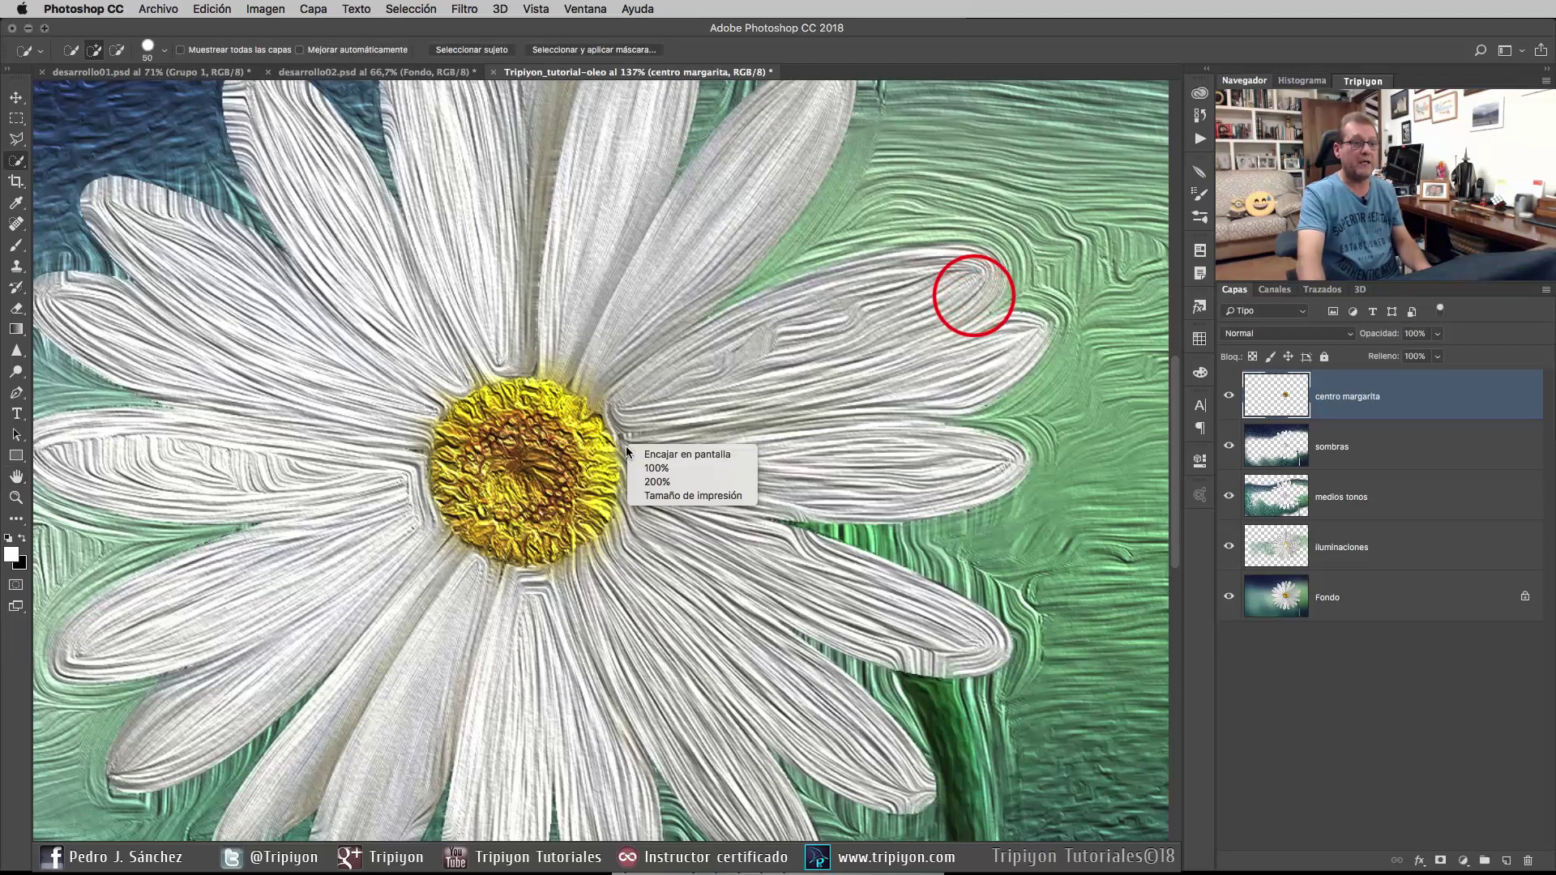
key(ctrl+0)
Compare versions in desarrollo02.psd with the G varias group hidden, then return to Tripiyon_tutorial-oleo
scroll(645, 563, down, 2)
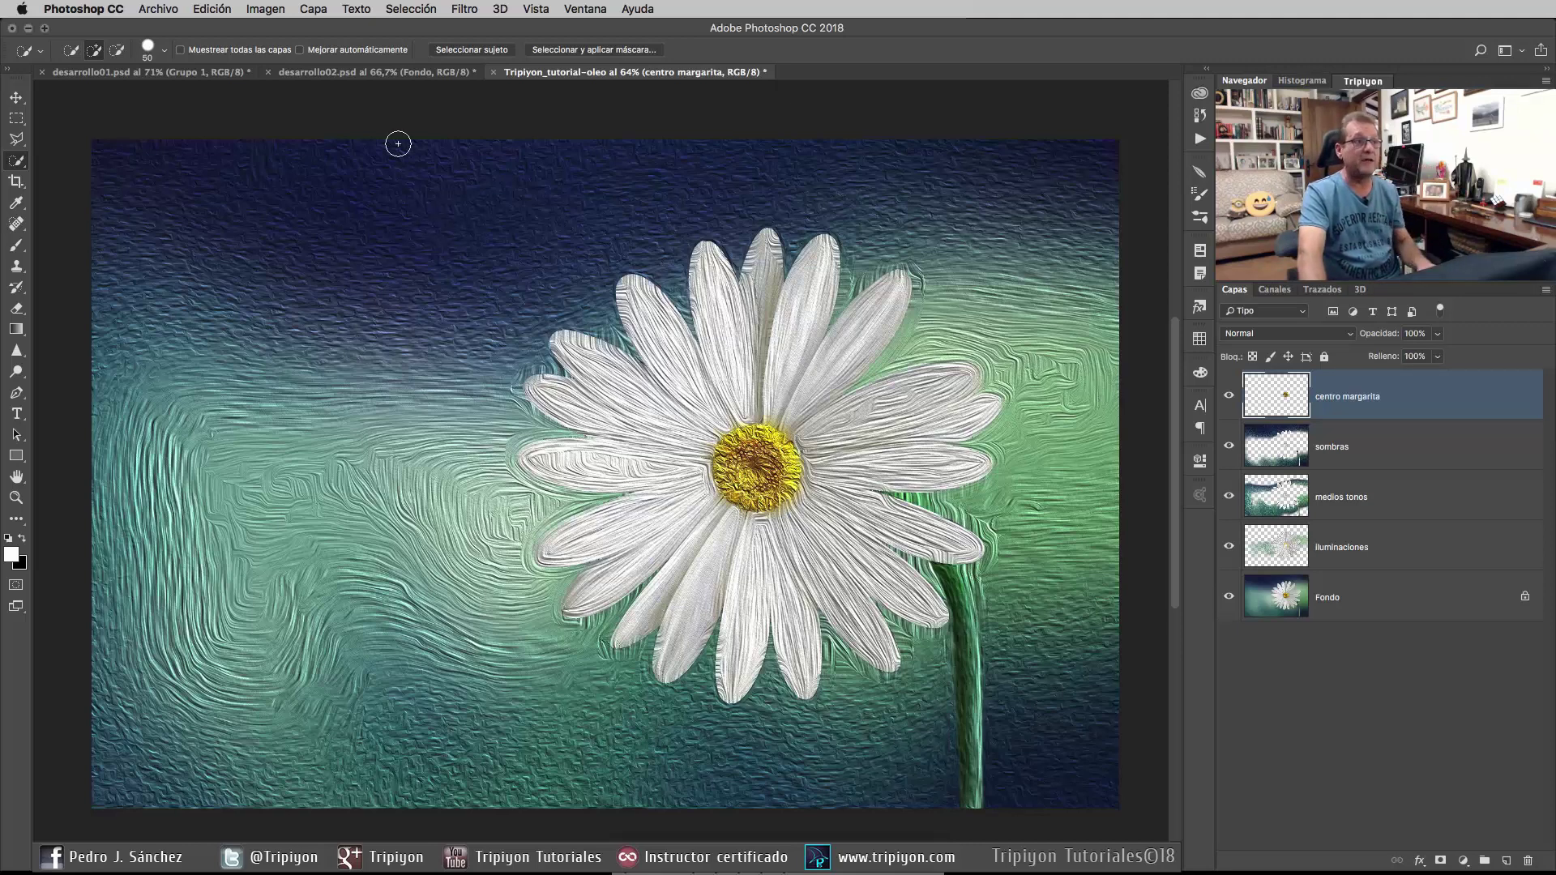
click(405, 73)
click(1229, 381)
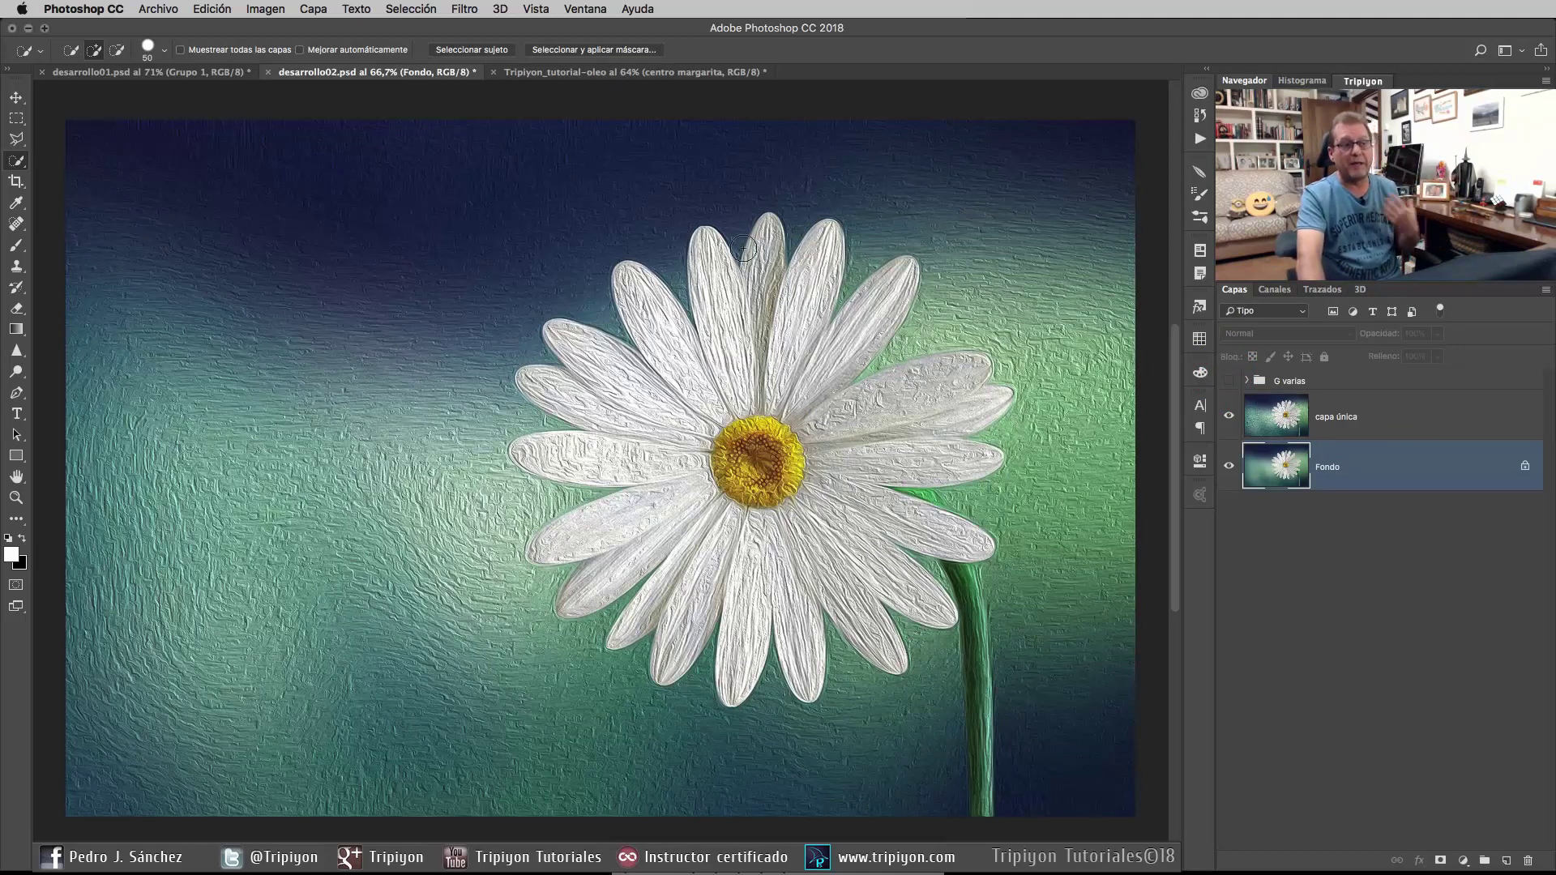
click(693, 71)
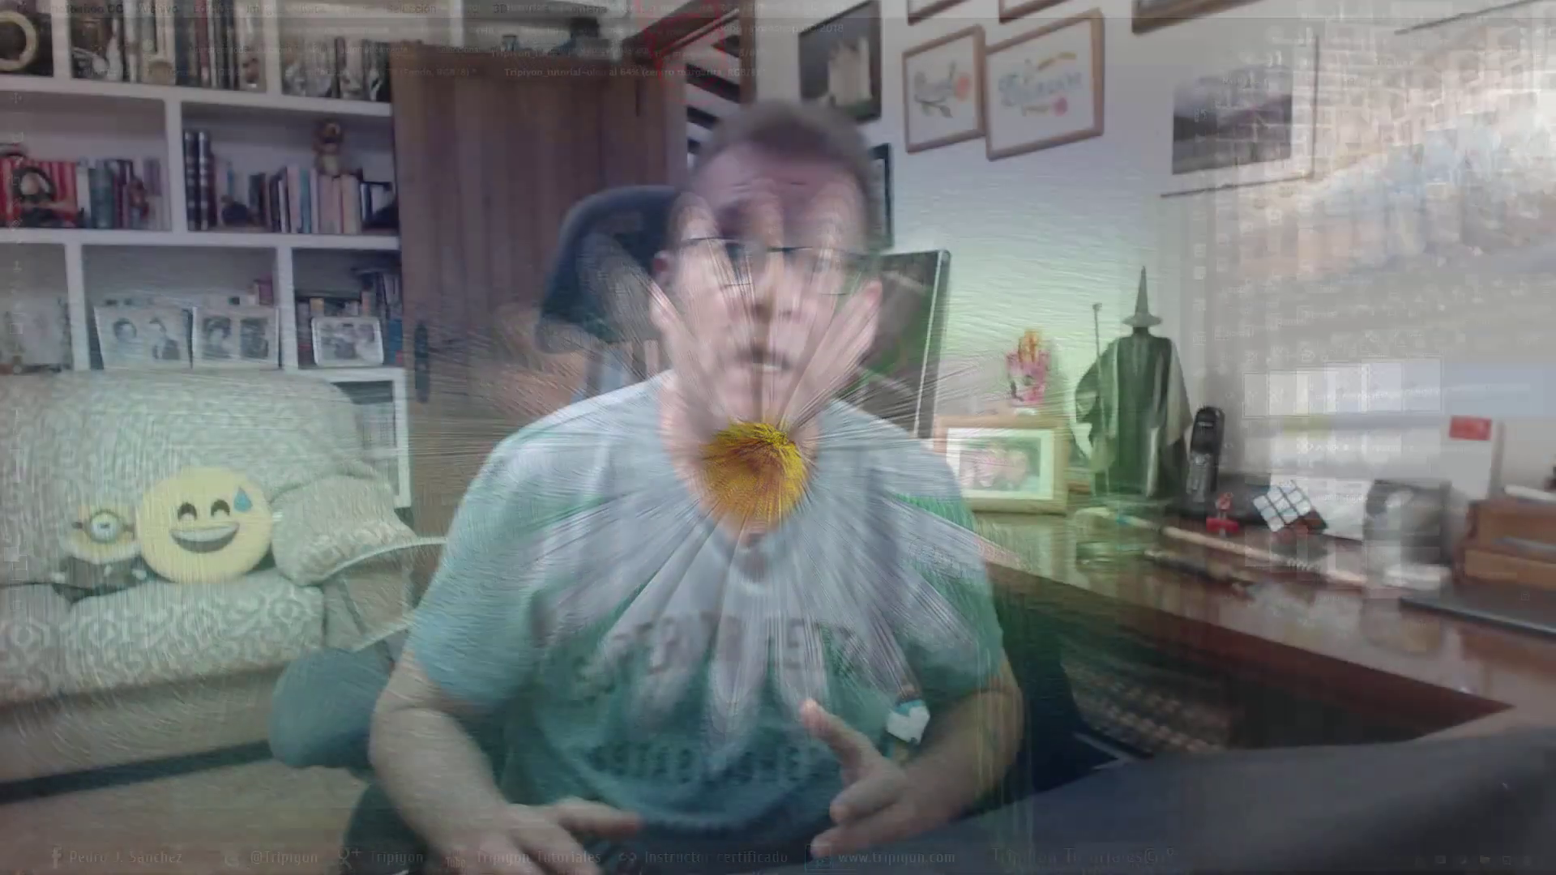